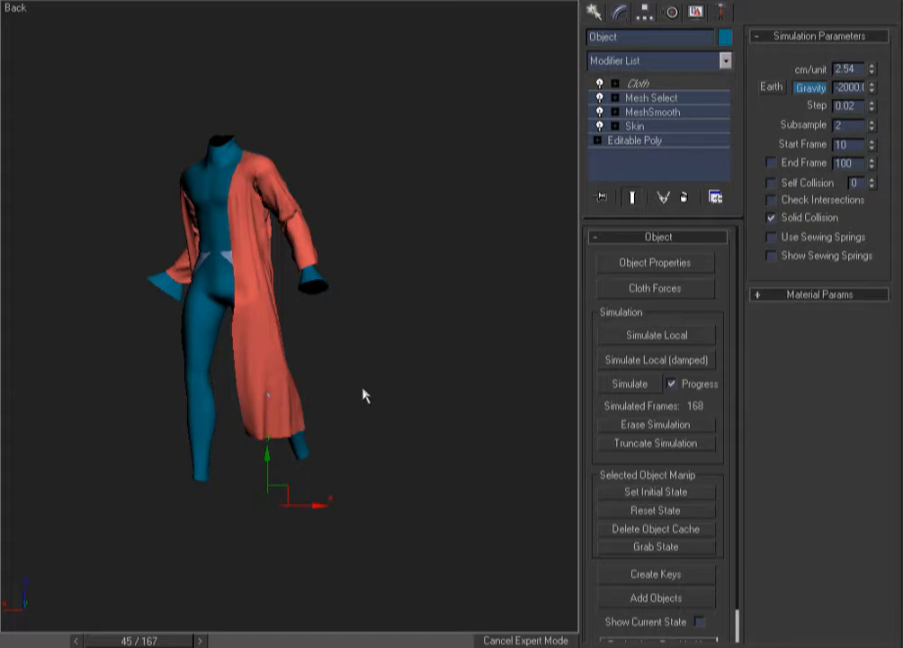
# Examine the simulated coat on the body from back and front at frame 45, in both shaded and wireframe display
pyautogui.keyDown('alt'); pyautogui.moveTo(381, 354); pyautogui.dragTo(201, 387, button='middle'); pyautogui.keyUp('alt')
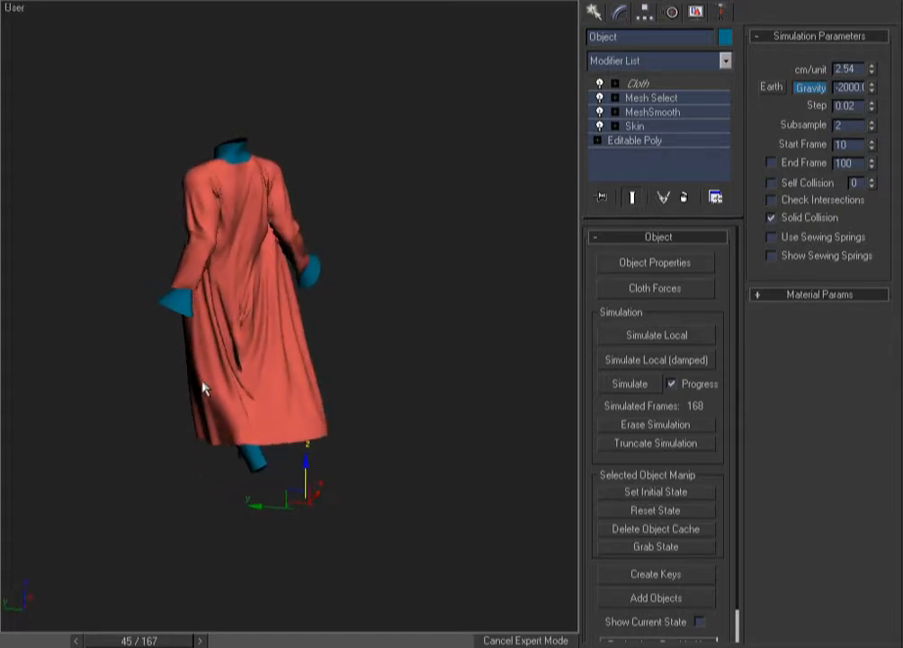
pyautogui.hotkey('ctrl', 'w')
pyautogui.moveTo(357, 221); pyautogui.dragTo(180, 418)
pyautogui.moveTo(293, 513)
pyautogui.keyDown('alt'); pyautogui.mouseDown(button='middle')
pyautogui.moveTo(235, 427)
pyautogui.moveTo(235, 510)
pyautogui.moveTo(200, 518)
pyautogui.moveTo(293, 508)
pyautogui.mouseUp(button='middle'); pyautogui.keyUp('alt')
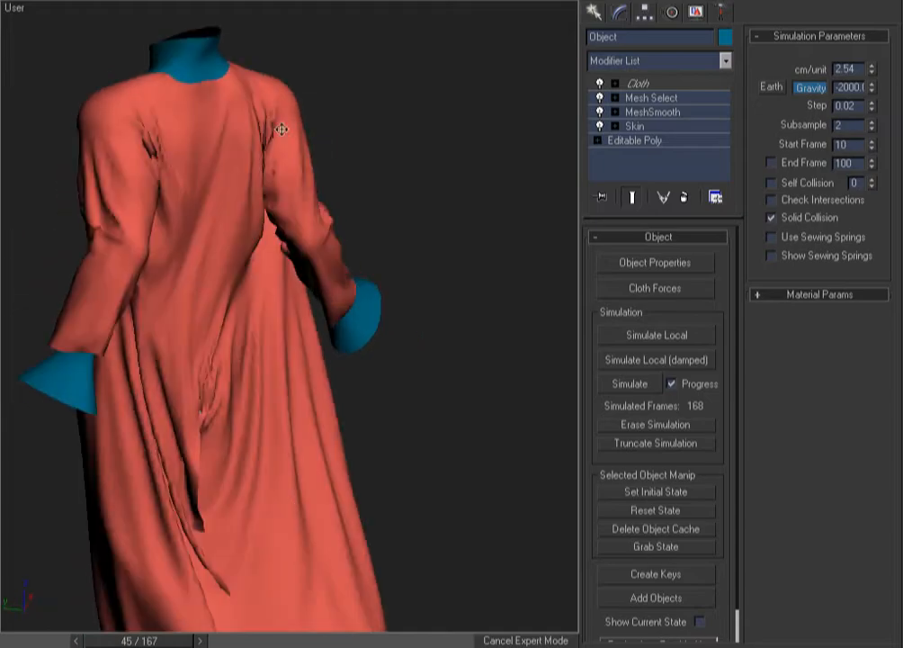
pyautogui.press('F3')
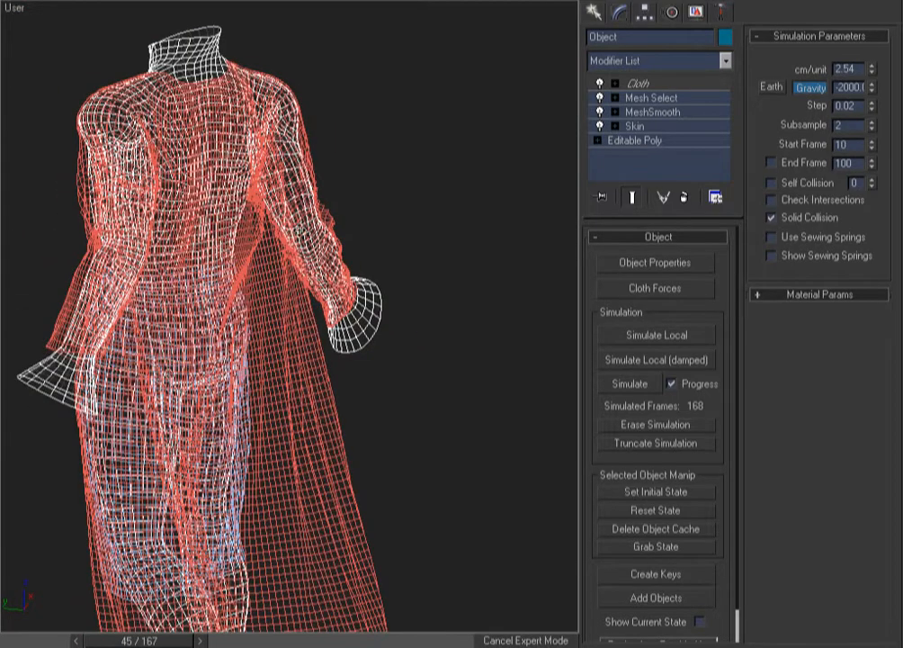
pyautogui.press('F3')
pyautogui.press('F3')
pyautogui.keyDown('alt'); pyautogui.moveTo(258, 445); pyautogui.dragTo(409, 419, button='middle'); pyautogui.keyUp('alt')
pyautogui.press('F3')
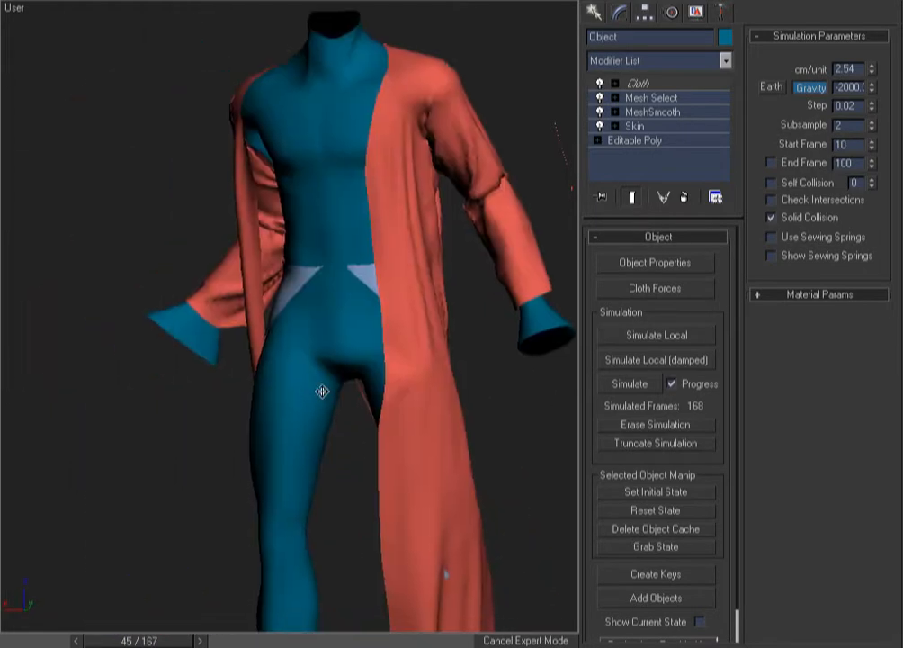
pyautogui.moveTo(321, 391)
pyautogui.keyDown('alt'); pyautogui.mouseDown(button='middle')
pyautogui.moveTo(518, 423)
pyautogui.moveTo(490, 448)
pyautogui.moveTo(197, 429)
pyautogui.moveTo(108, 401)
pyautogui.moveTo(115, 405)
pyautogui.mouseUp(button='middle'); pyautogui.keyUp('alt')
pyautogui.press('F3')
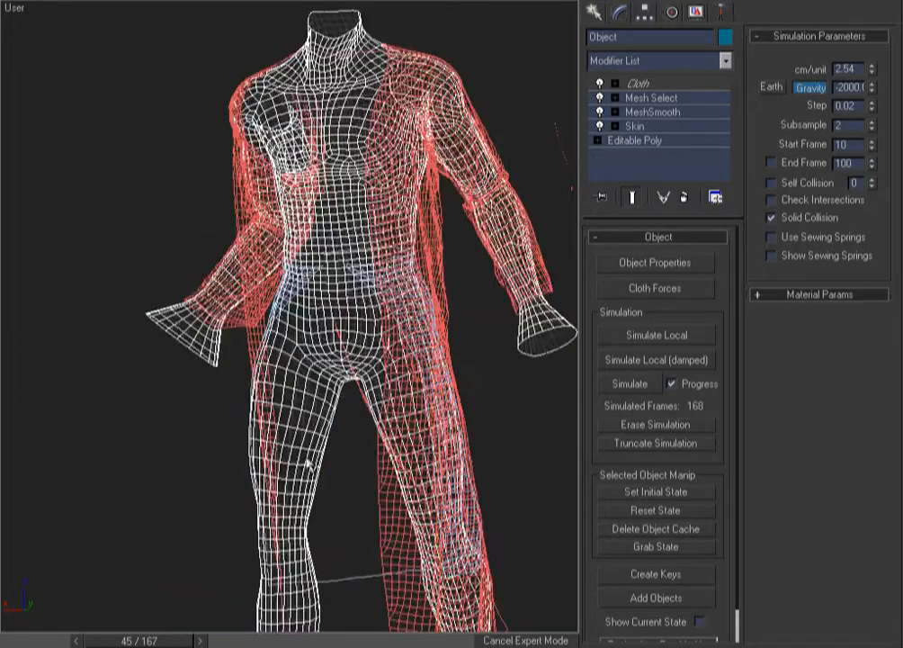
# Compare the full-length coat and body at frame 45 by alternating between shaded and wireframe display
pyautogui.scroll(-3, 288, 424)
pyautogui.moveTo(288, 424); pyautogui.dragTo(310, 378, button='middle')
pyautogui.press('F3')
pyautogui.press('F3')
pyautogui.press('F3')
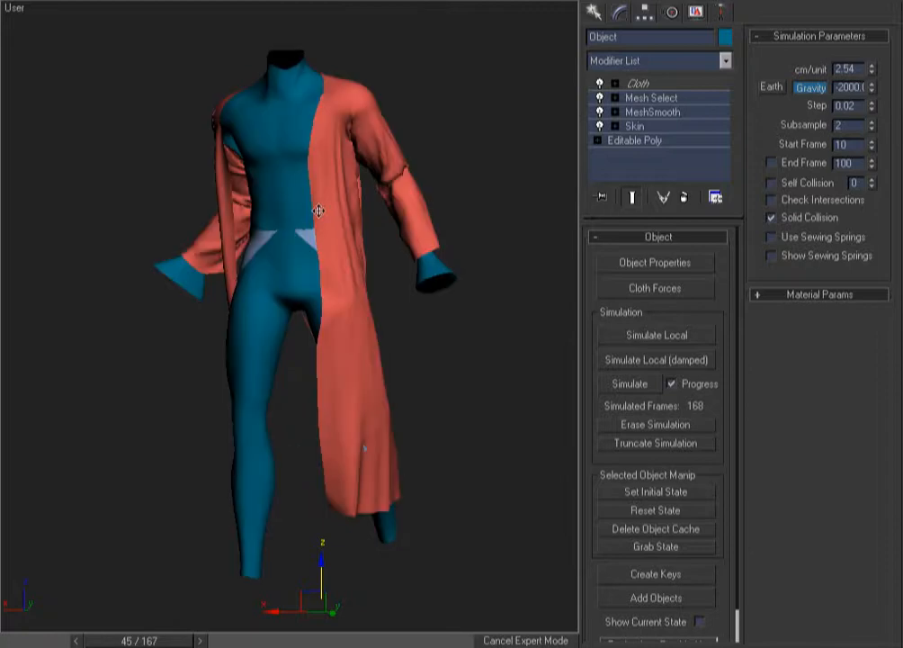
pyautogui.press('F3')
pyautogui.press('F3')
pyautogui.press('F3')
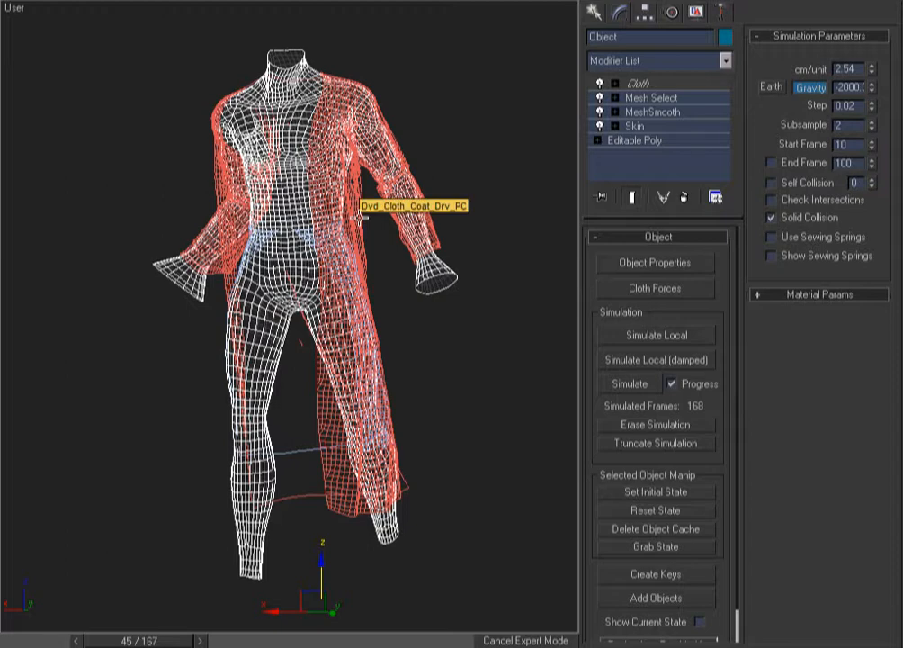
pyautogui.press('F3')
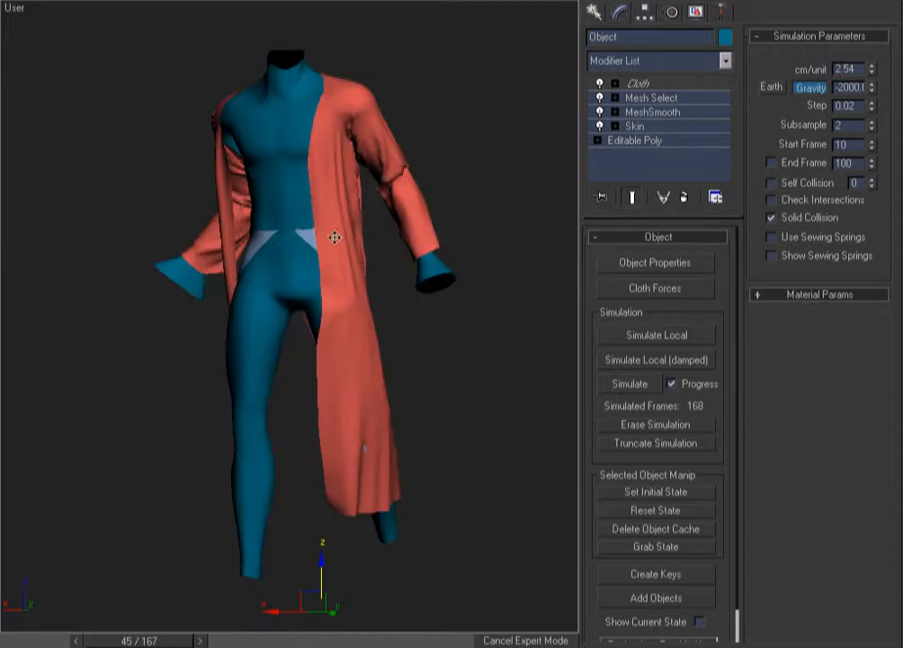
pyautogui.press('F3')
pyautogui.press('F3')
pyautogui.press('F3')
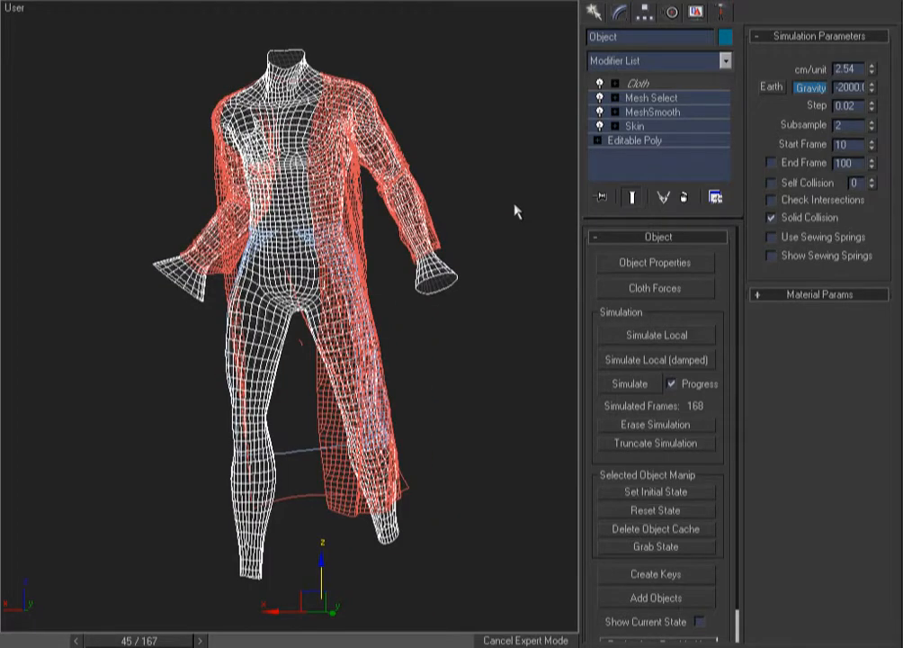
pyautogui.press('F3')
# Deselect the body, scrub through the cloth animation in wireframe, and return to frame 10
pyautogui.press('Home')
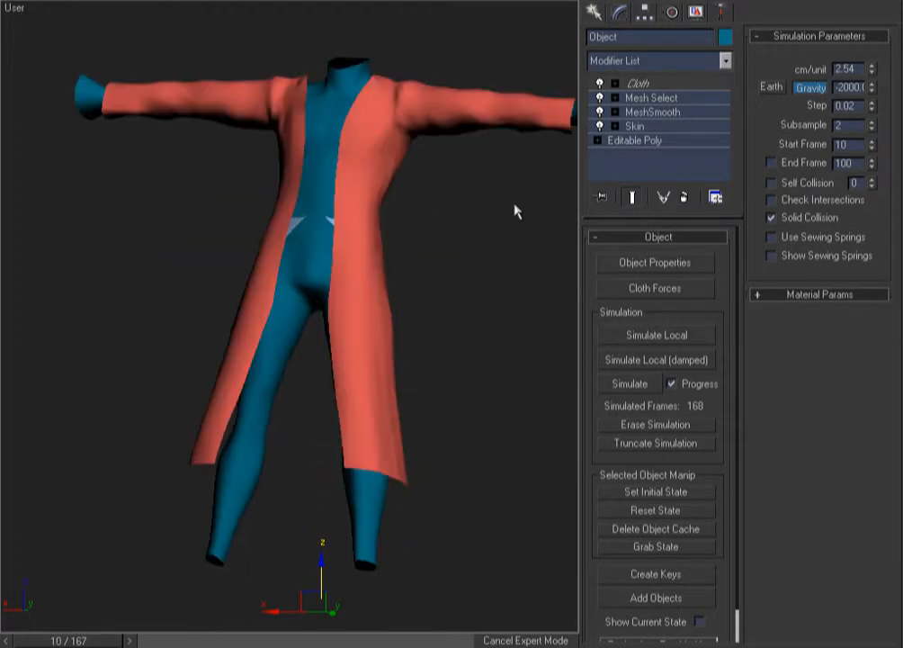
pyautogui.press('F3')
pyautogui.click(472, 235)
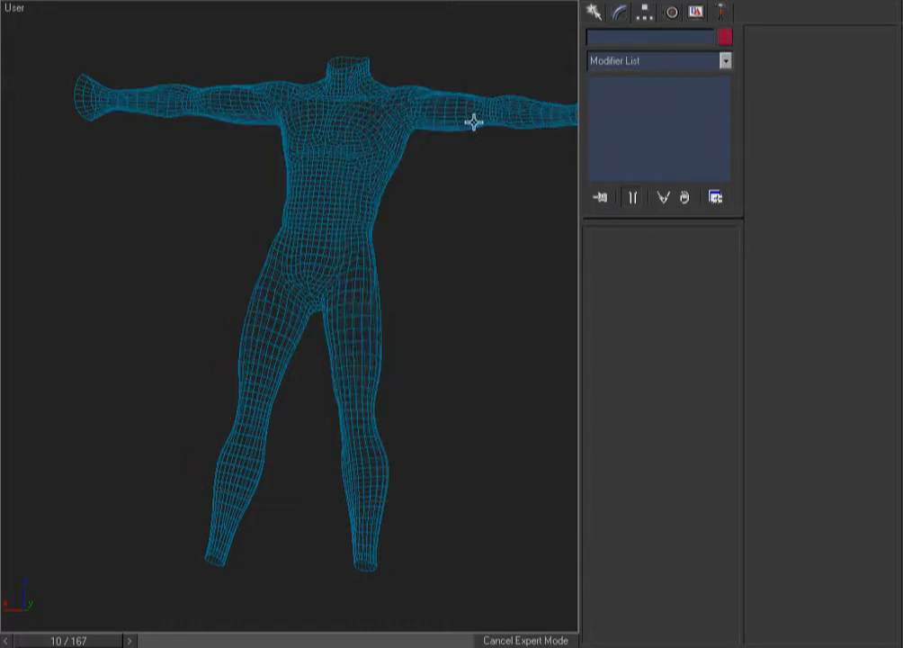
pyautogui.press('End')
pyautogui.press('Home')
pyautogui.moveTo(66, 640); pyautogui.dragTo(184, 640)
pyautogui.press('Home')
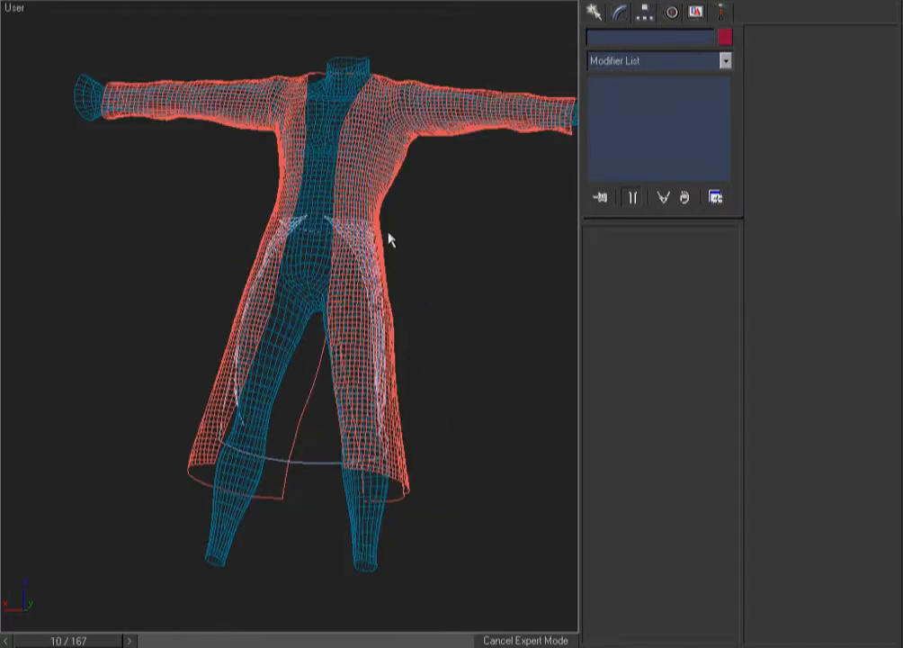
# Display the chainmail collision mesh under the coat in box mode and frame the whole character in wireframe
pyautogui.press('F3')
pyautogui.press('F3')
pyautogui.hotkey('ctrl', 'w')
pyautogui.moveTo(415, 346); pyautogui.dragTo(345, 400)
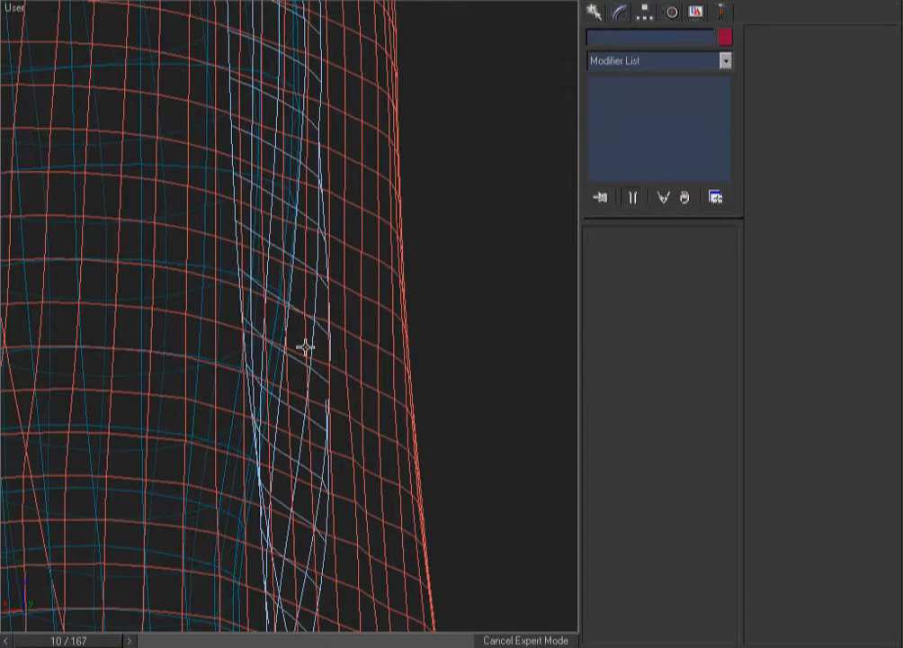
pyautogui.click(310, 345)
pyautogui.rightClick(439, 319)
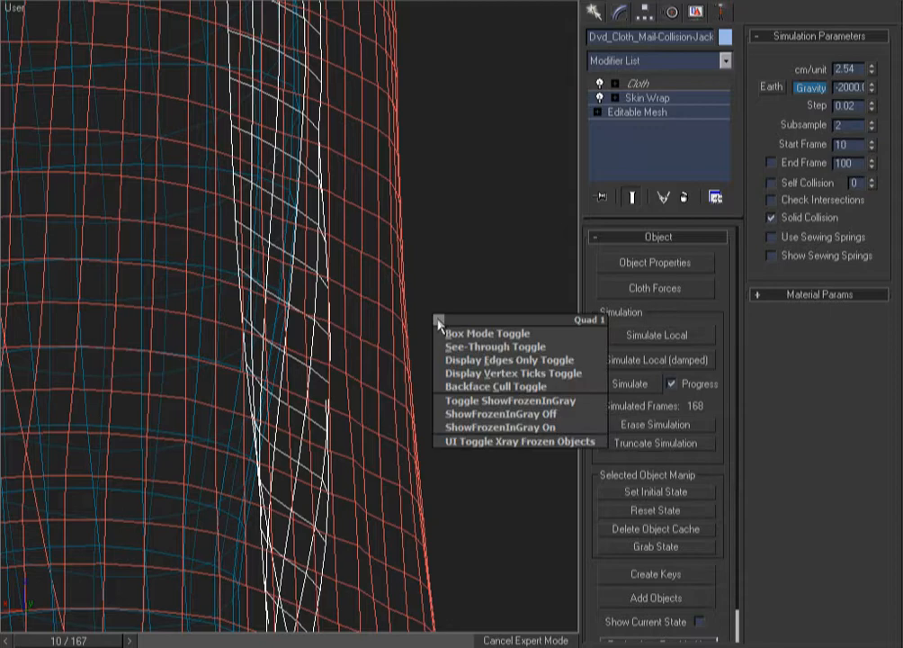
pyautogui.click(445, 332)
pyautogui.click(438, 320)
pyautogui.press('F3')
pyautogui.press('z')
pyautogui.press('F3')
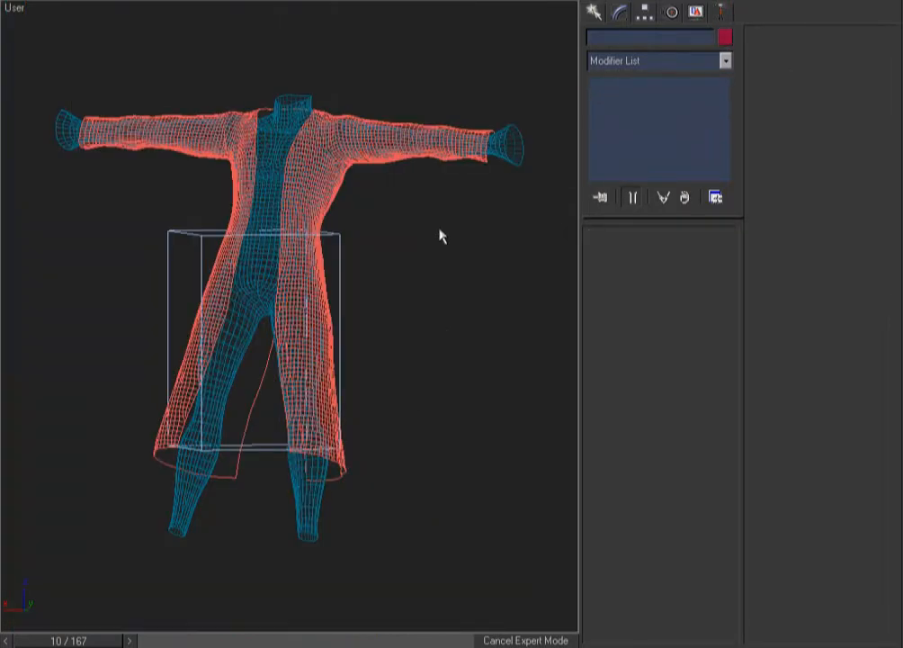
# Select the Dvd_Cloth_Coat_Drv_PC coat mesh and add a Point Cache 2 modifier above its Cloth modifier
pyautogui.click(376, 161)
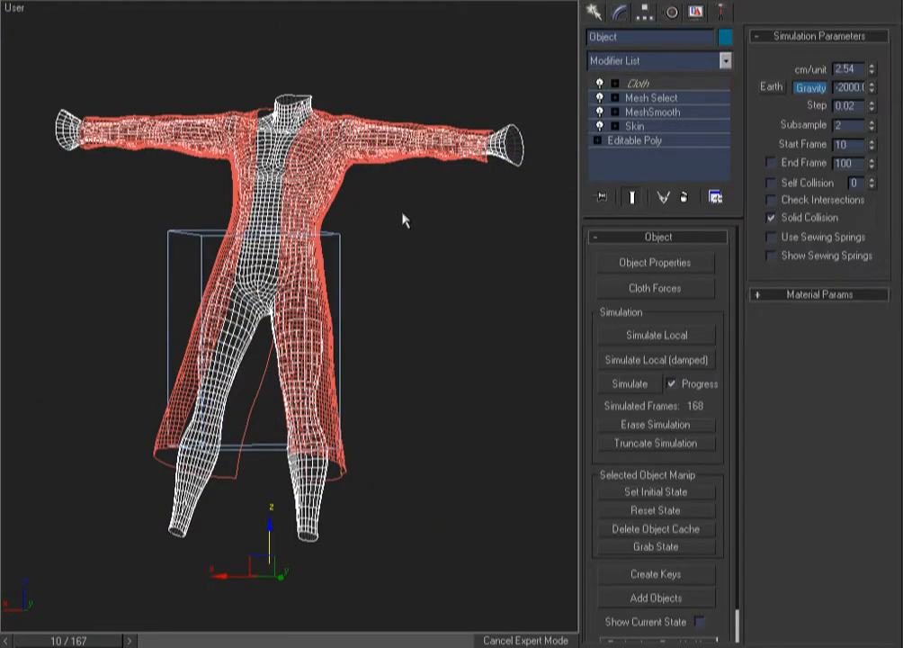
pyautogui.click(433, 190)
pyautogui.click(444, 159)
pyautogui.click(493, 154)
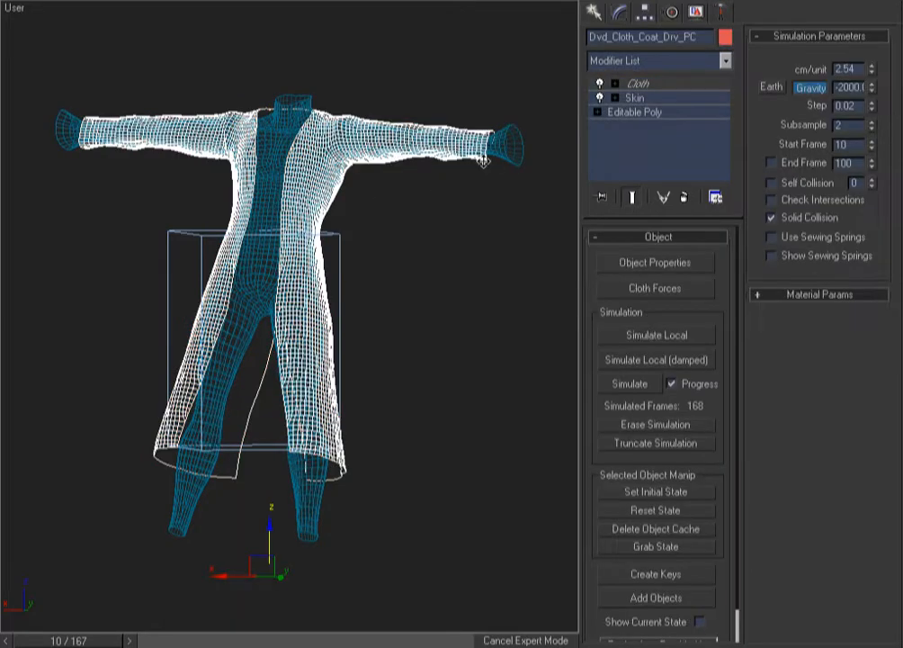
pyautogui.click(725, 60)
pyautogui.moveTo(730, 92); pyautogui.dragTo(741, 308)
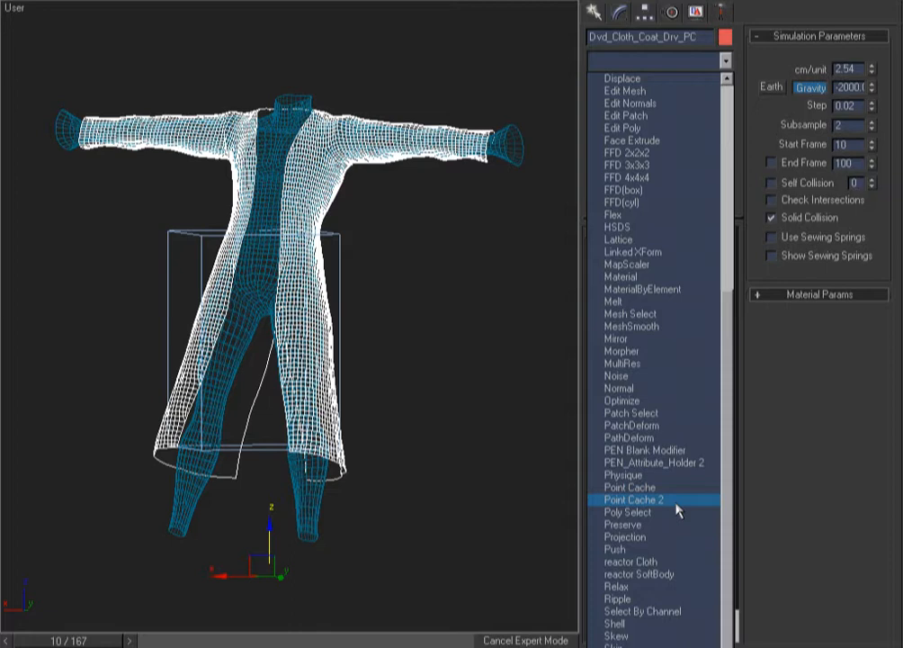
pyautogui.click(648, 500)
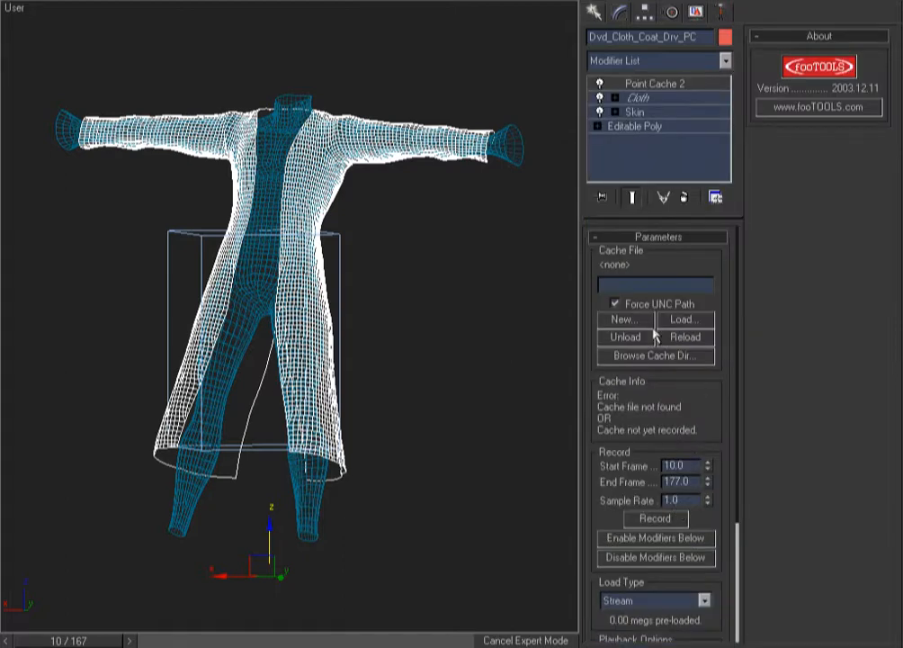
# Turn off Force UNC Path, create the cache file Dvd_Cloth_Coat_Drv_PC.pc2 in Full_Setup, and record the coat's point cache
pyautogui.click(628, 305)
pyautogui.click(636, 320)
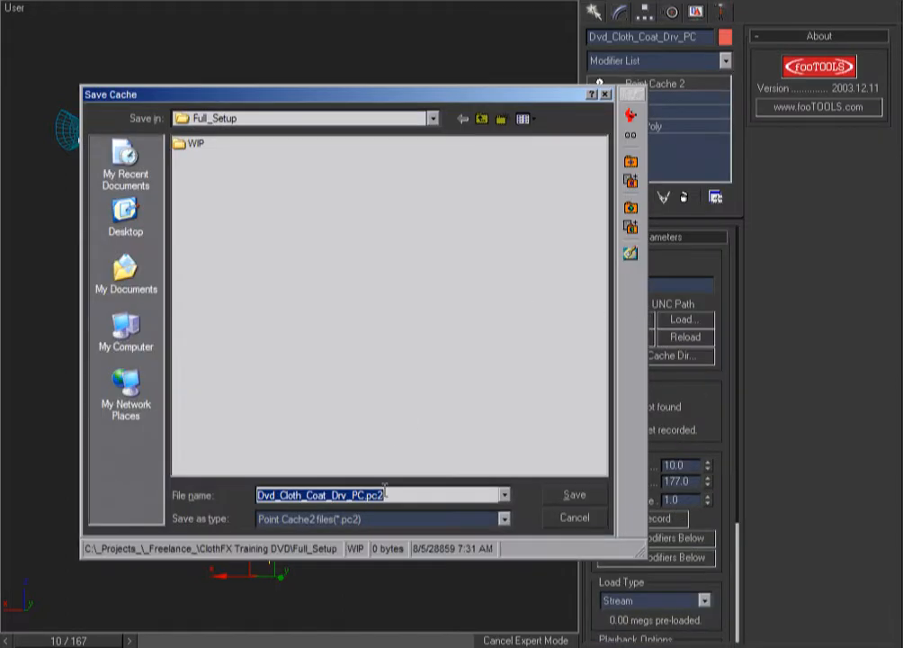
pyautogui.click(573, 495)
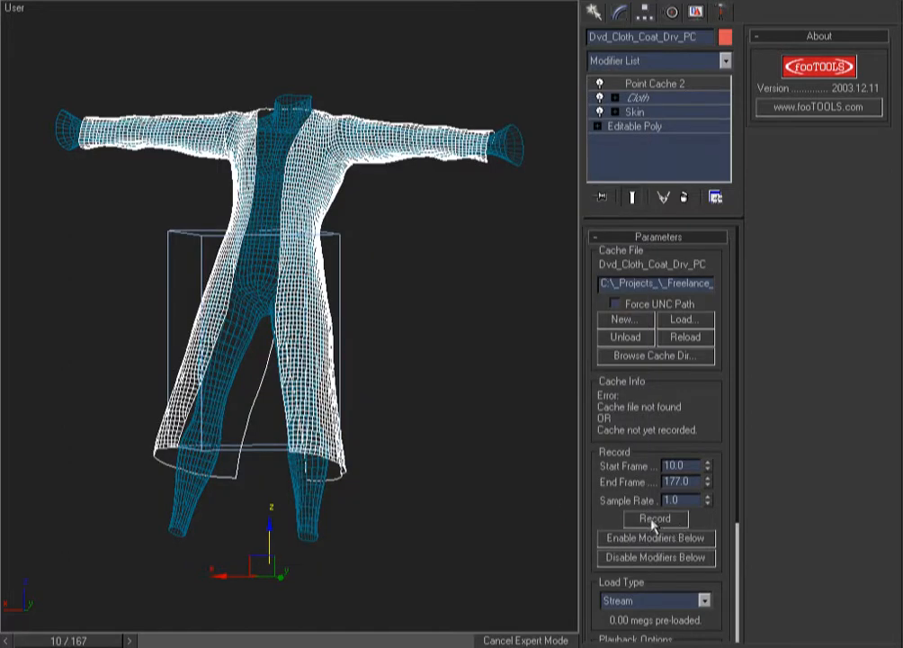
pyautogui.click(654, 520)
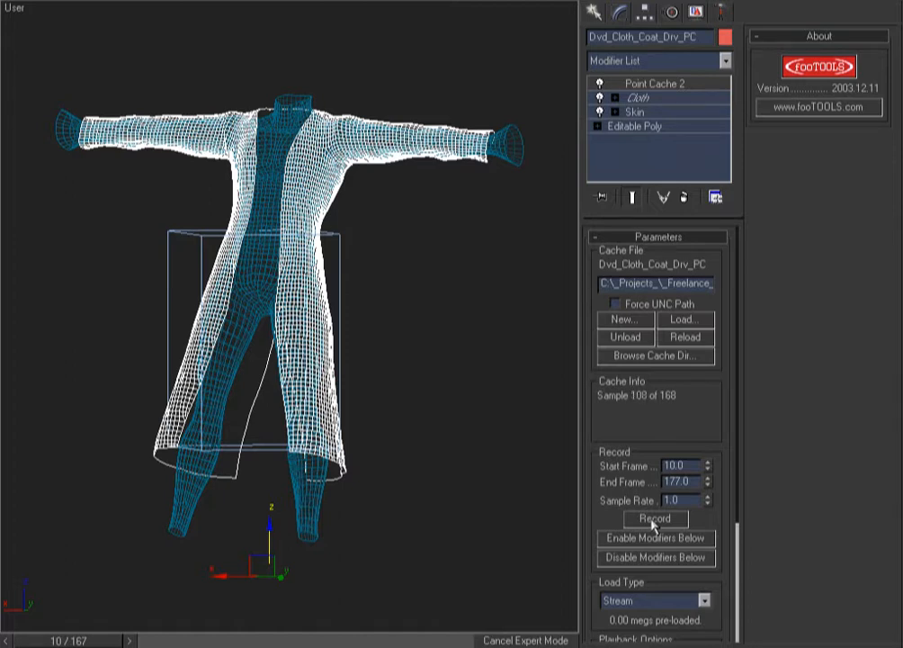
pyautogui.click(683, 198)
pyautogui.click(416, 282)
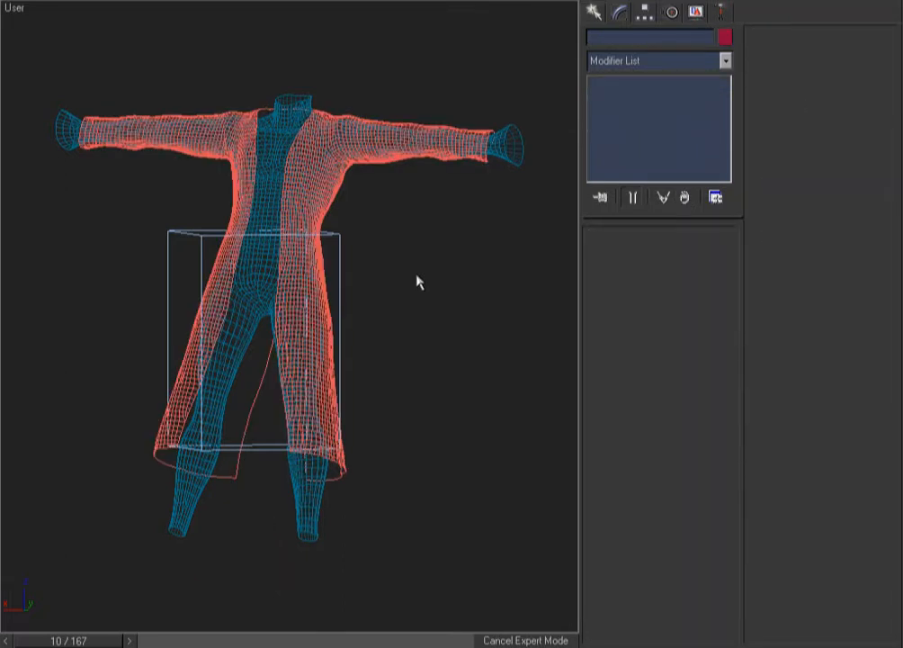
# Turn off box mode for the Dvd_Cloth_Chainmail_Drv_PC mesh and add a Point Cache 2 modifier to it
pyautogui.click(340, 249)
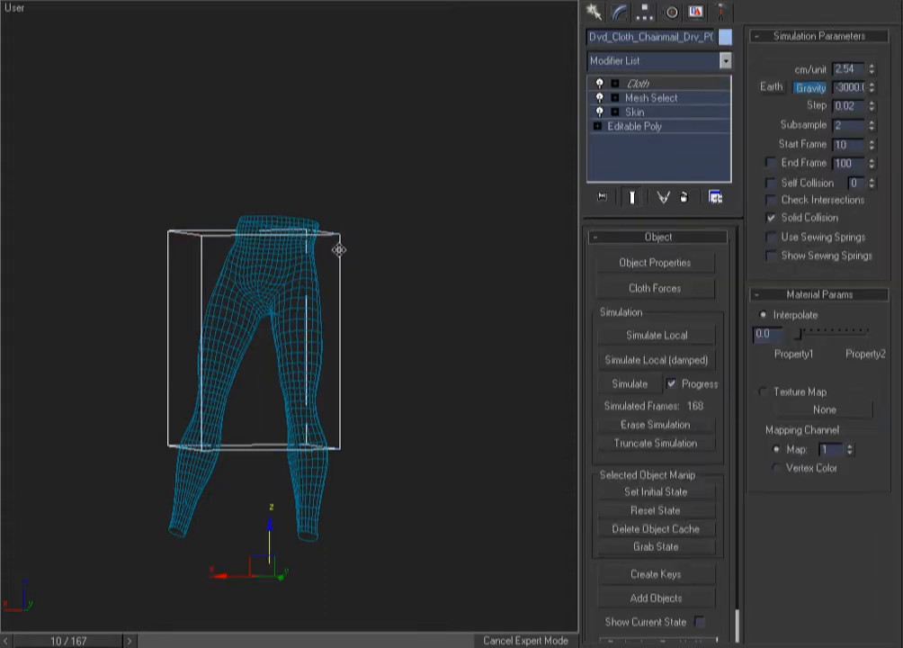
pyautogui.rightClick(409, 237)
pyautogui.click(423, 244)
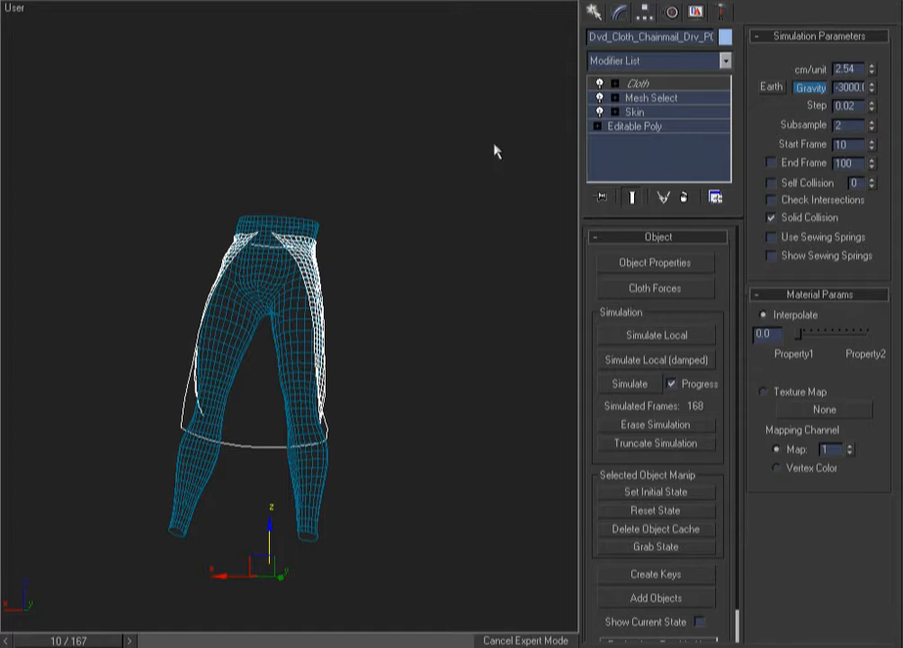
pyautogui.click(679, 62)
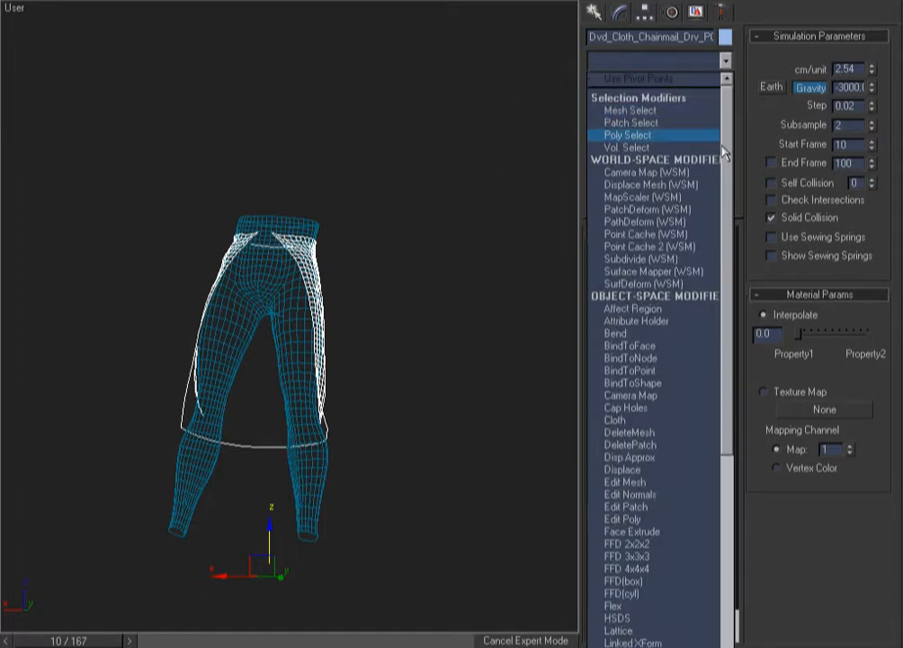
pyautogui.scroll(-10, 729, 311)
pyautogui.scroll(-5, 729, 310)
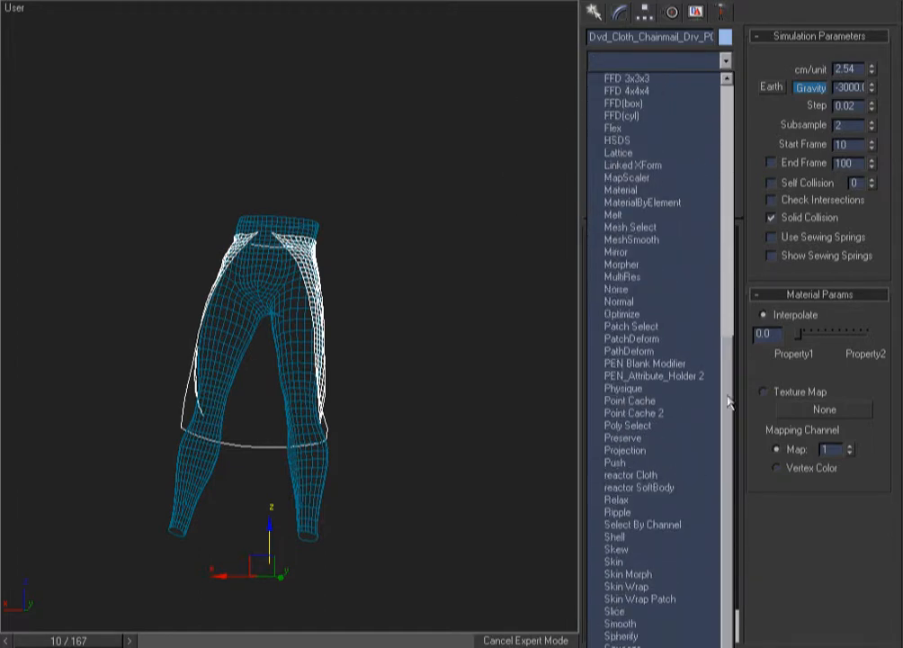
pyautogui.click(659, 415)
# Turn off Force UNC Path, create the cache file Dvd_Cloth_Chainmail_Drv_PC.pc2 in Full_Setup, and record the chainmail's point cache
pyautogui.click(615, 304)
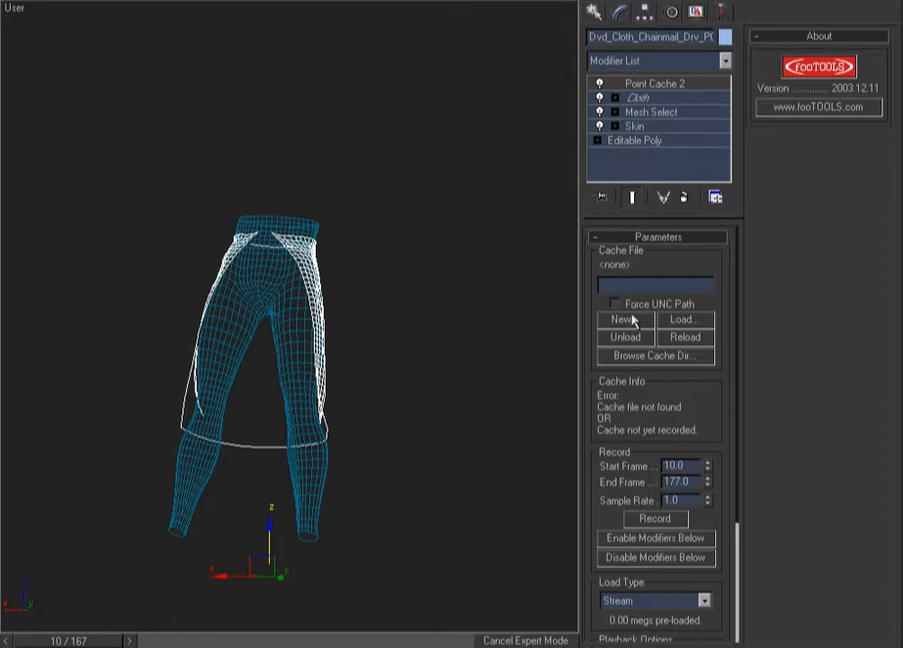
pyautogui.click(627, 323)
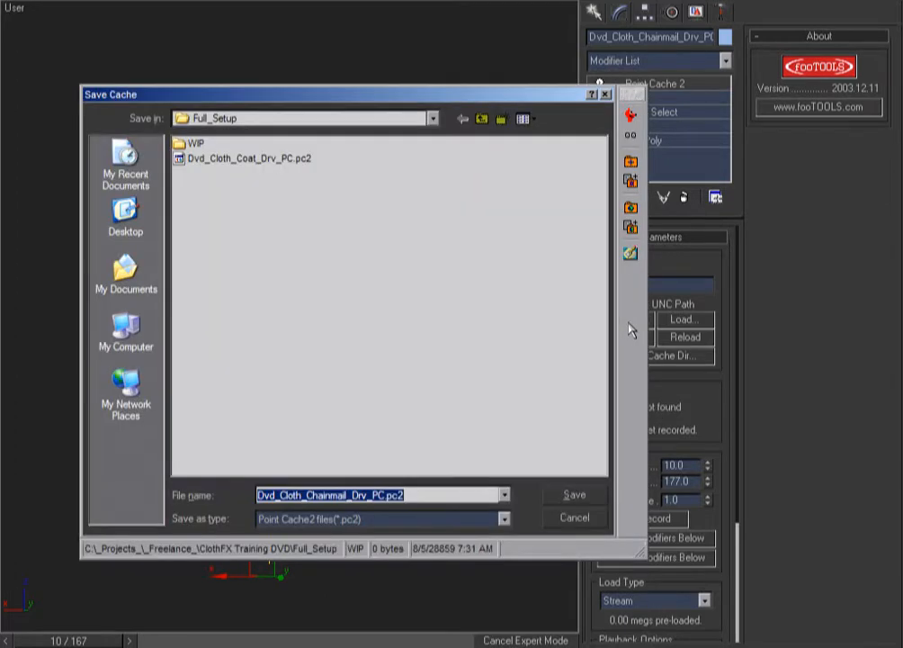
pyautogui.click(565, 501)
pyautogui.click(634, 519)
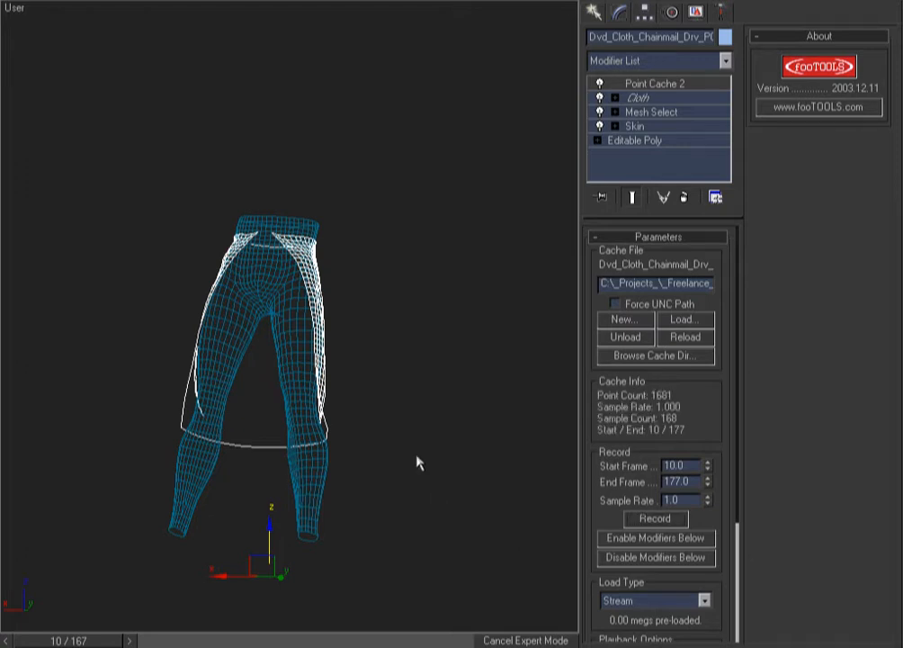
pyautogui.click(417, 463)
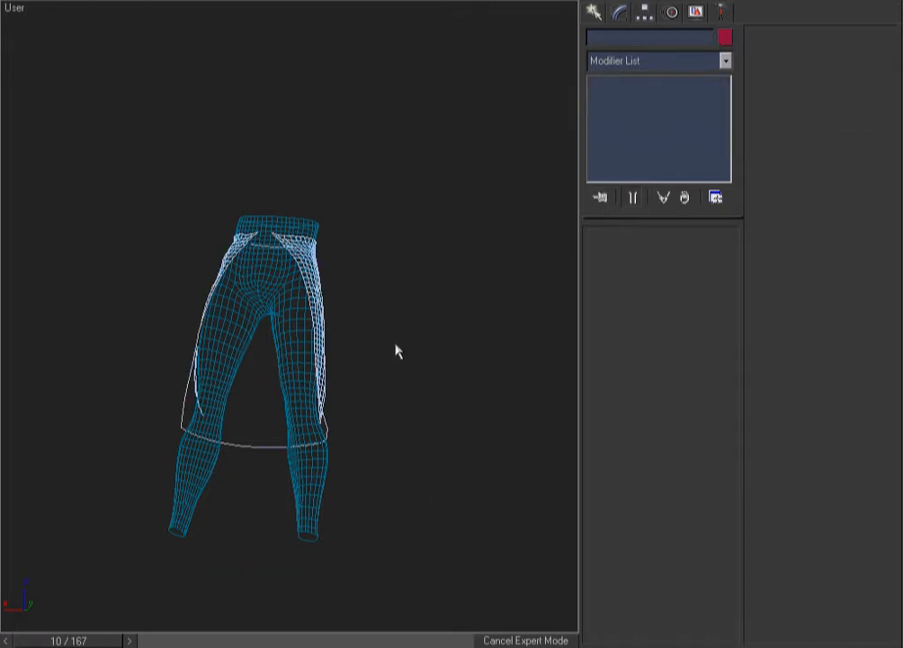
# Unhide the character's hidden objects and isolate the Dvd_Mesh_Body_PC body mesh
pyautogui.hotkey('alt', 'u')
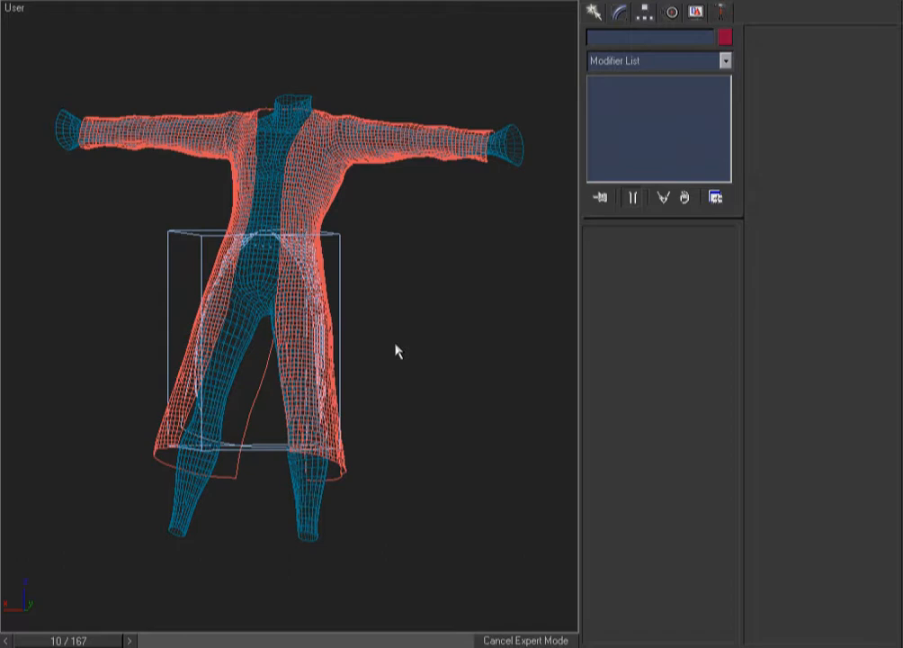
pyautogui.press('F3')
pyautogui.hotkey('alt', 'u')
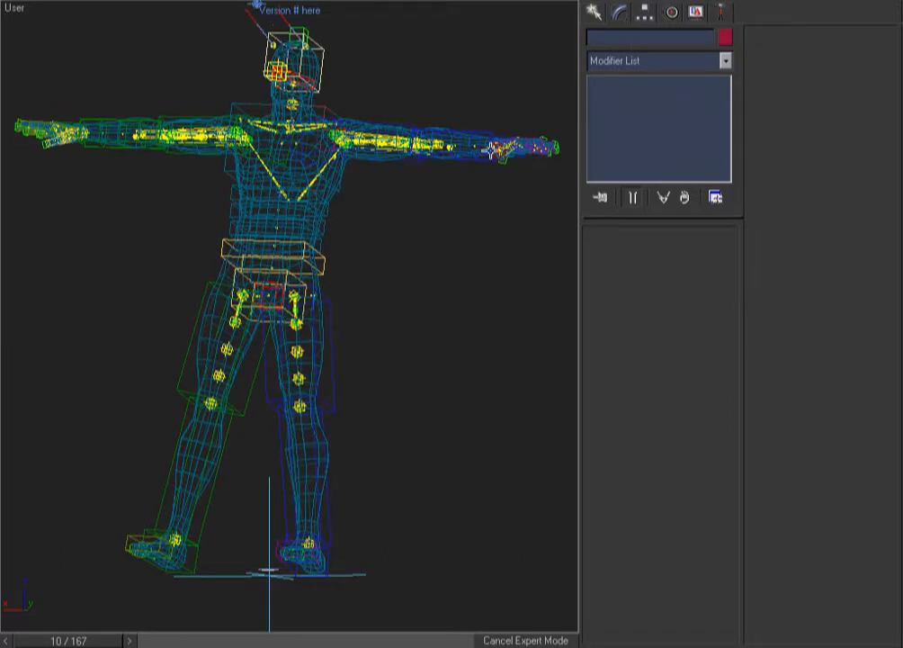
pyautogui.click(462, 155)
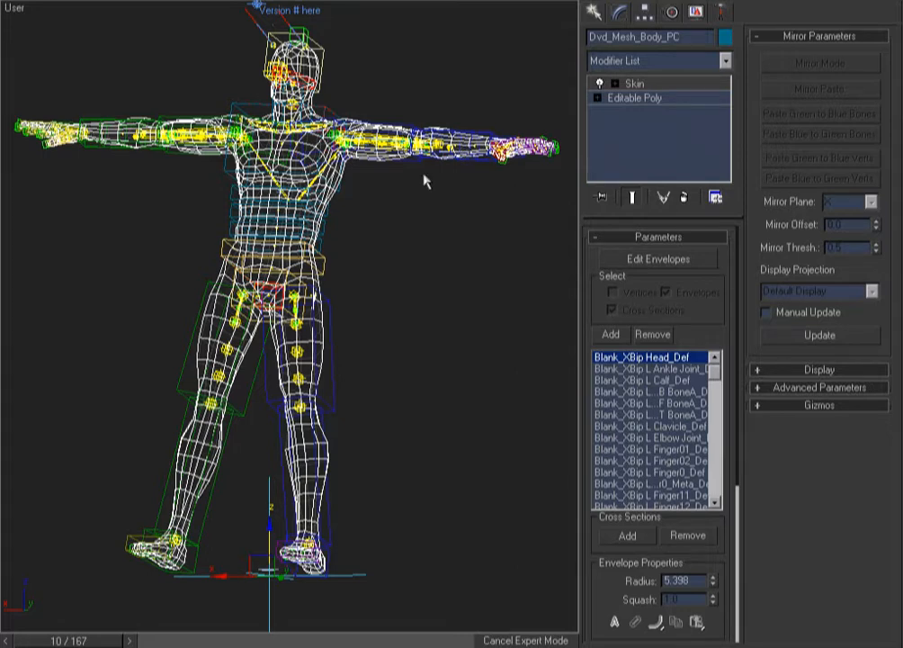
pyautogui.hotkey('alt', 'q')
# Add a Point Cache 2 modifier above the body's Skin modifier and record it to the new cache file Dvd_Mesh_Body_PC.pc2
pyautogui.click(725, 61)
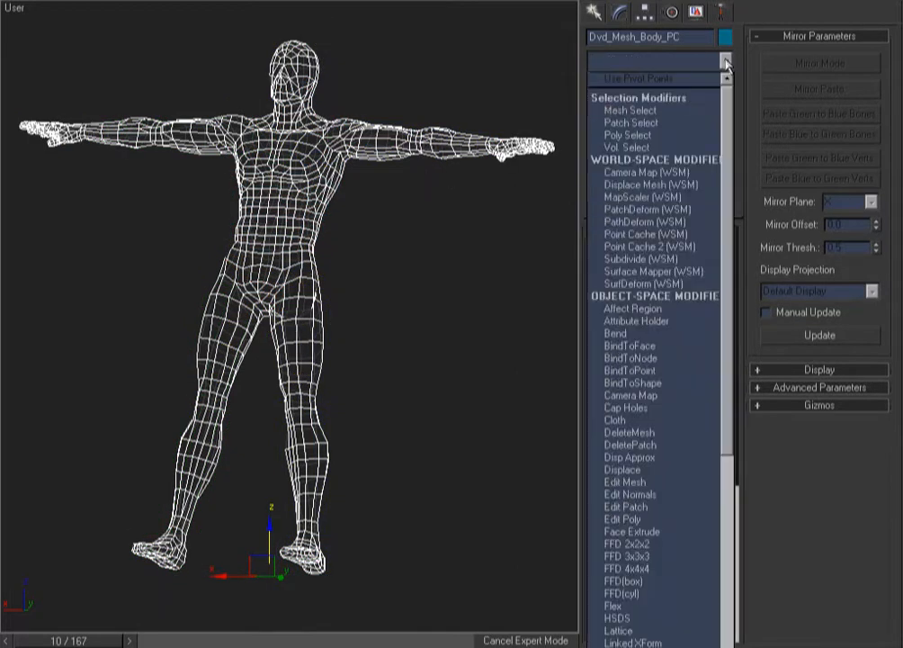
pyautogui.moveTo(730, 100); pyautogui.dragTo(749, 327)
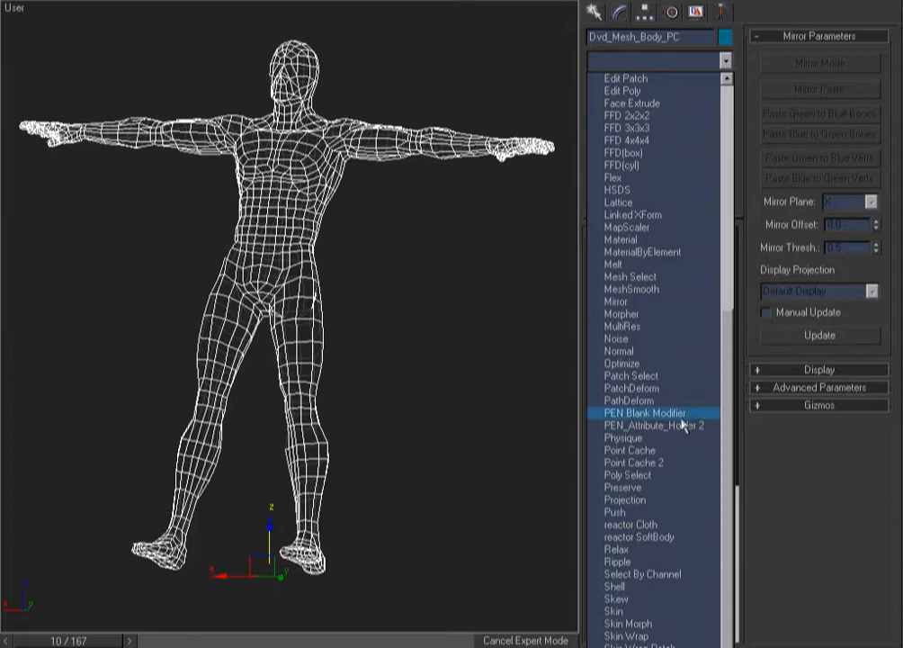
pyautogui.click(667, 463)
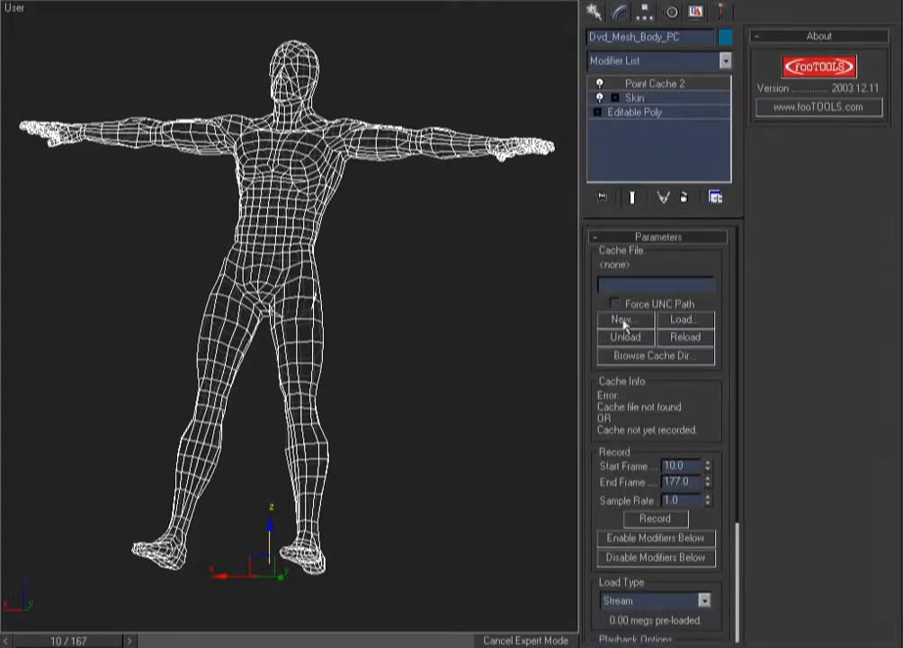
pyautogui.click(623, 321)
pyautogui.click(568, 498)
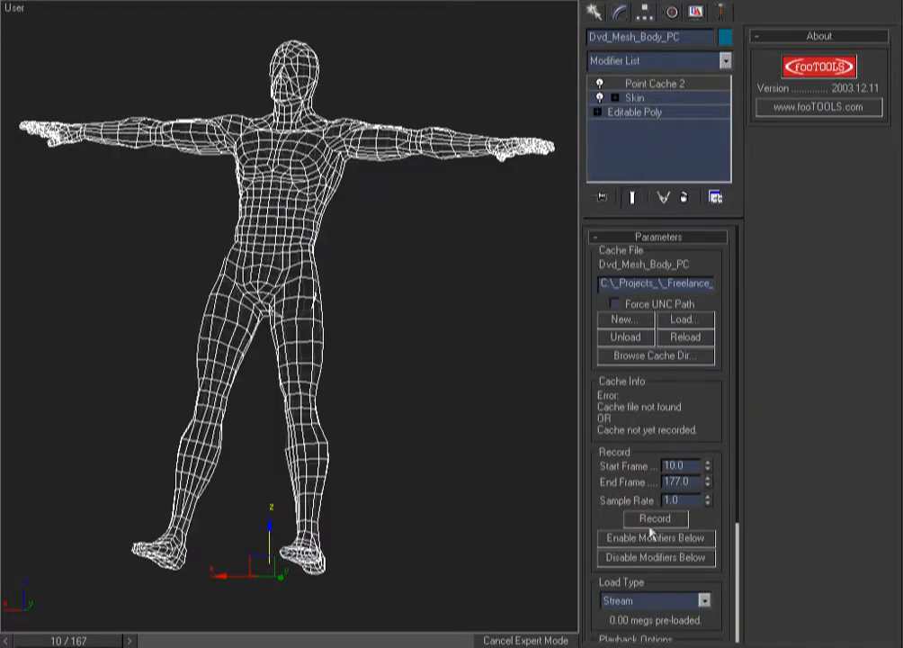
pyautogui.click(655, 519)
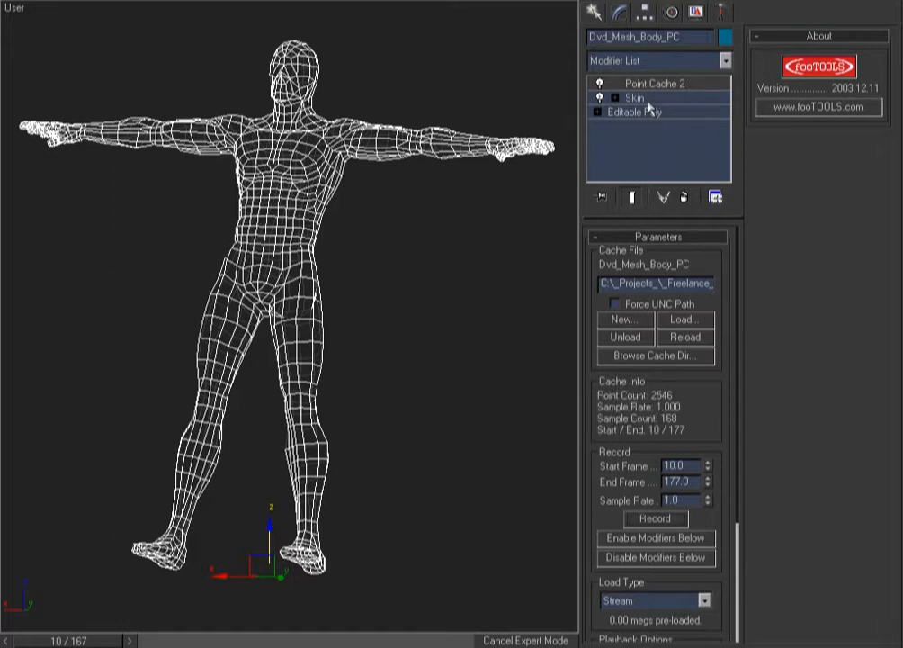
# Remove the Point Cache 2 and Skin modifiers from the body mesh and show it in the front view
pyautogui.click(686, 196)
pyautogui.click(685, 196)
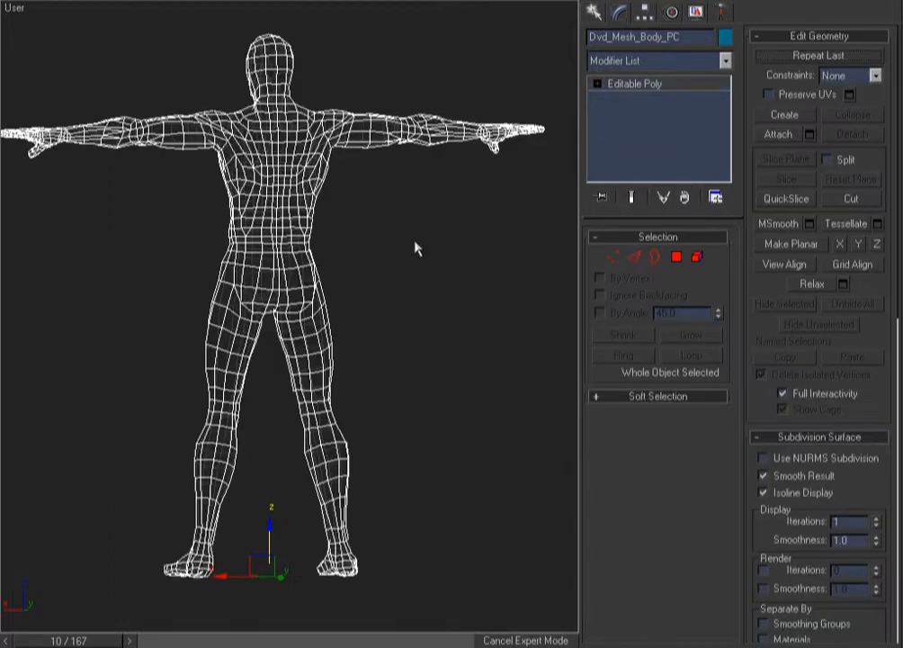
pyautogui.press('f')
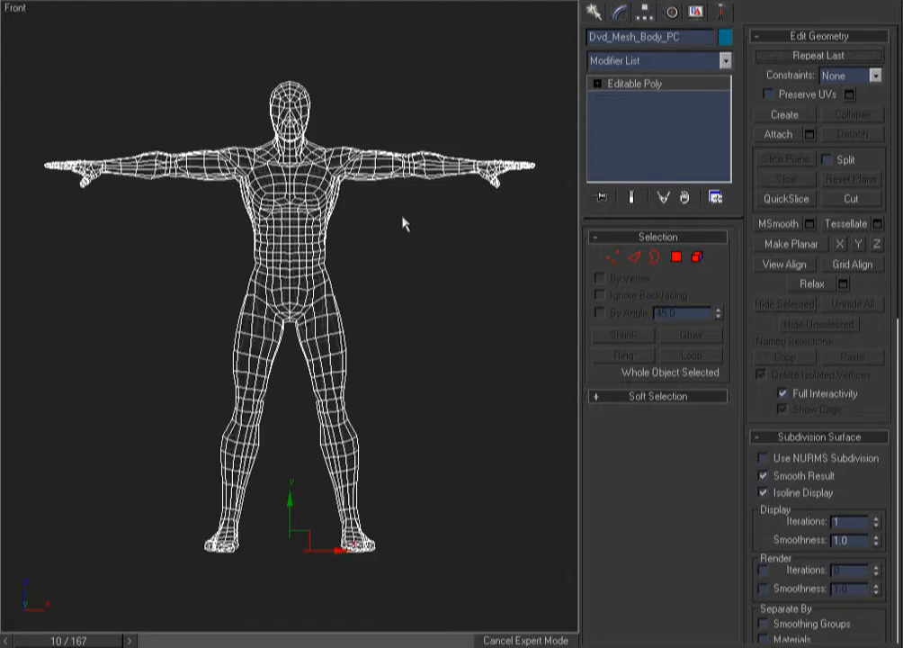
# Save the body mesh to the Full_Setup folder as CollisonBody_Cloth_Master
pyautogui.rightClick(245, 91)
pyautogui.moveTo(277, 102)
pyautogui.click(391, 201)
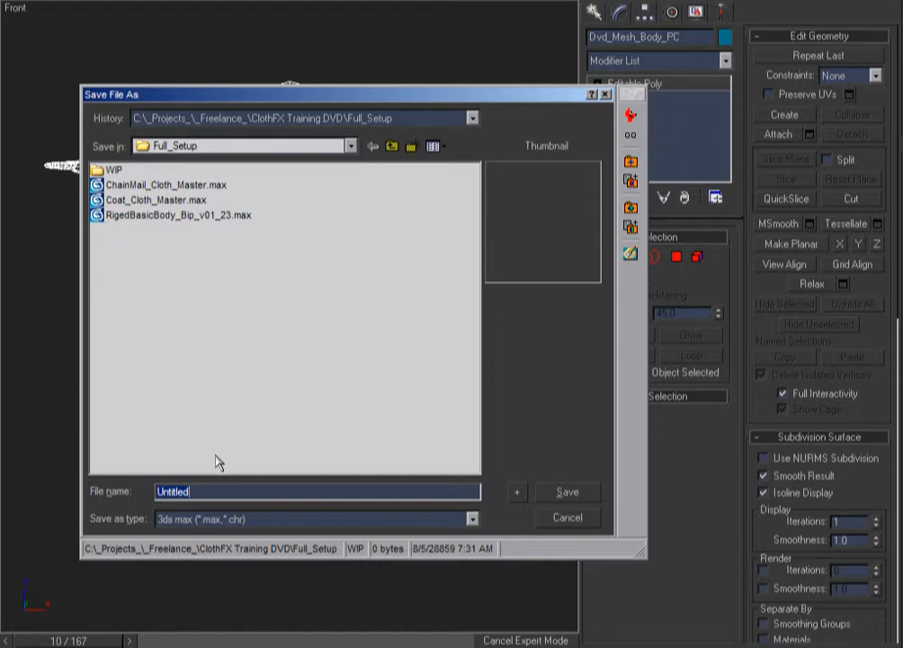
pyautogui.write('CollisonBody_Cloth_Master')
pyautogui.press('Return')
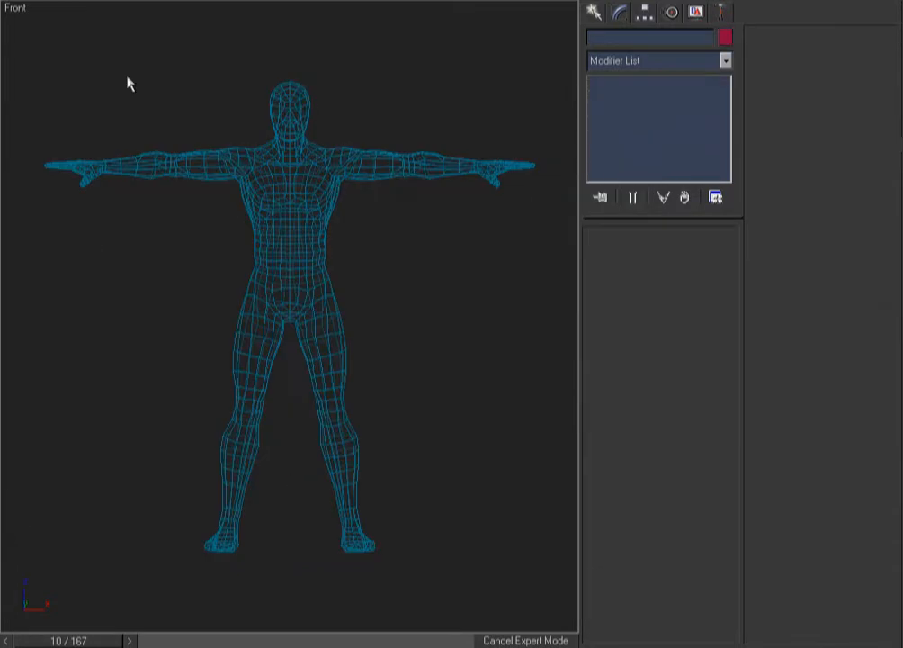
# Reset the scene and narrow the command panel to a single column
pyautogui.rightClick(127, 77)
pyautogui.press('f')
pyautogui.press('r')
pyautogui.click(438, 360)
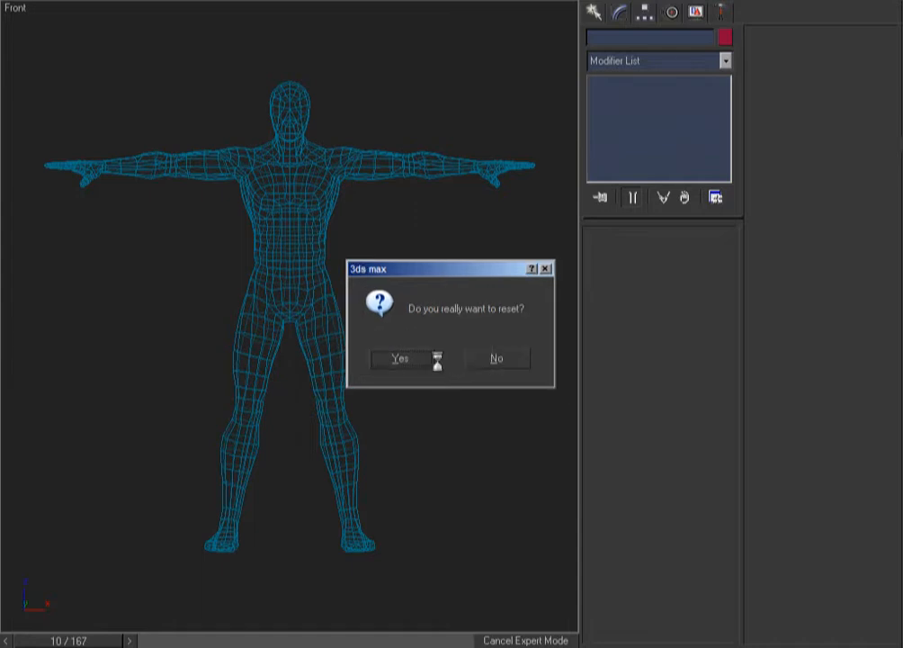
pyautogui.click(413, 364)
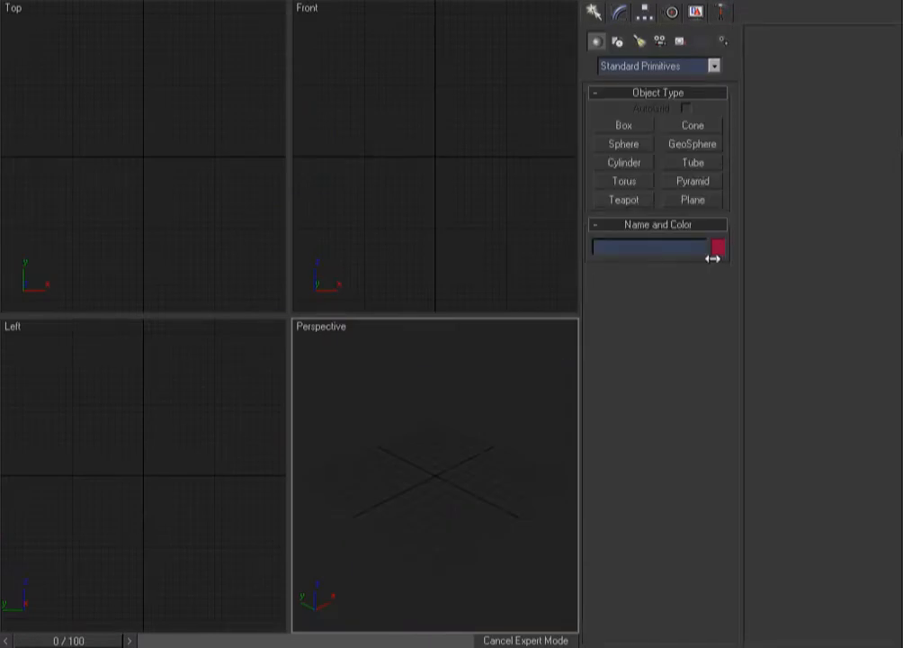
pyautogui.moveTo(585, 260); pyautogui.dragTo(754, 258)
# Merge the coat meshes from Coat_Cloth_Master.max in ClothFX Training DVD\Full_Setup into the empty scene
pyautogui.hotkey('ctrl', 'm')
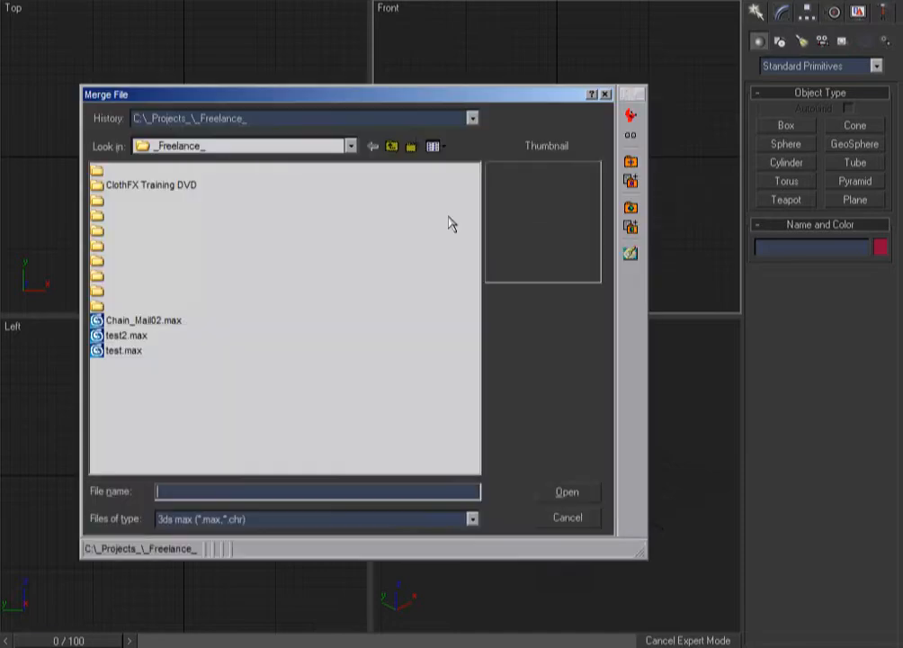
pyautogui.doubleClick(161, 184)
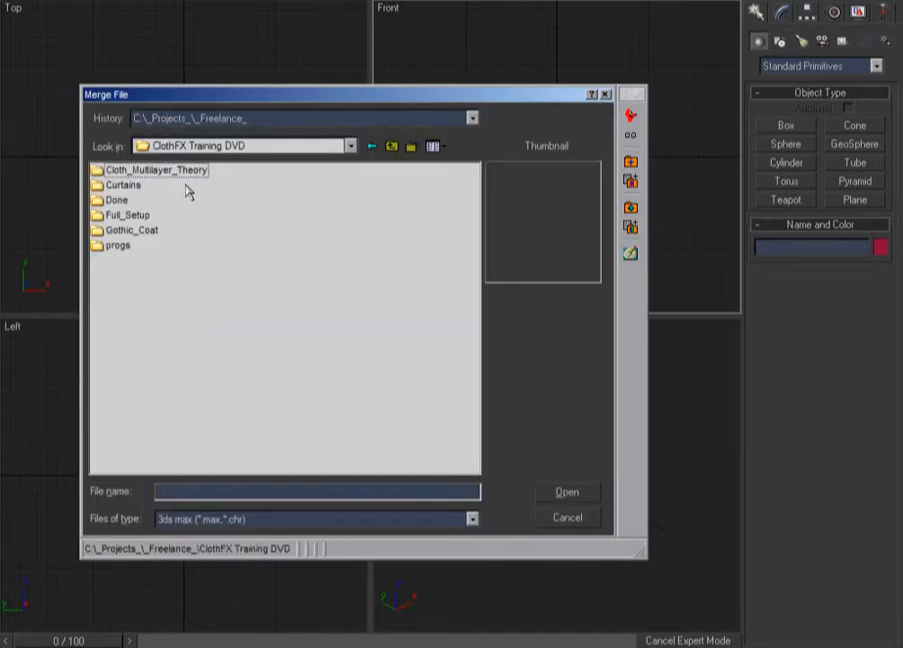
pyautogui.click(569, 517)
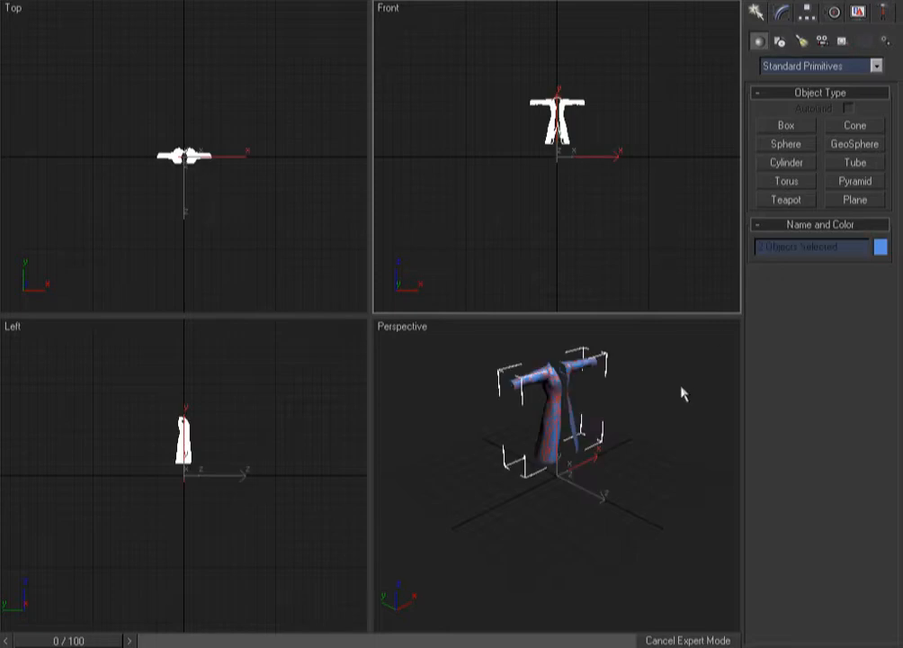
pyautogui.click(681, 393)
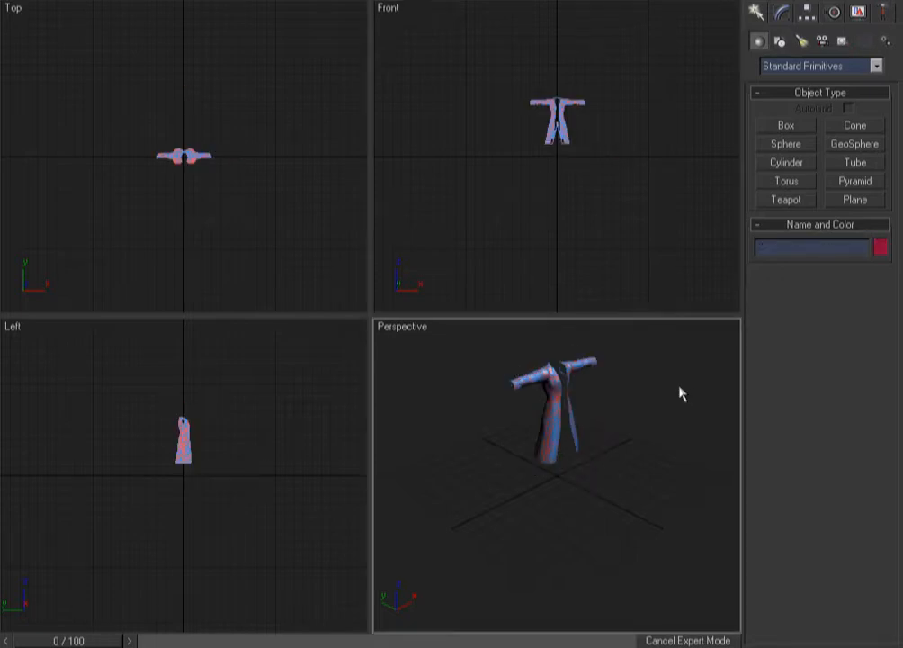
# Merge the body mesh from CollisonBody_Cloth_Master.max into the scene
pyautogui.hotkey('ctrl', 'm')
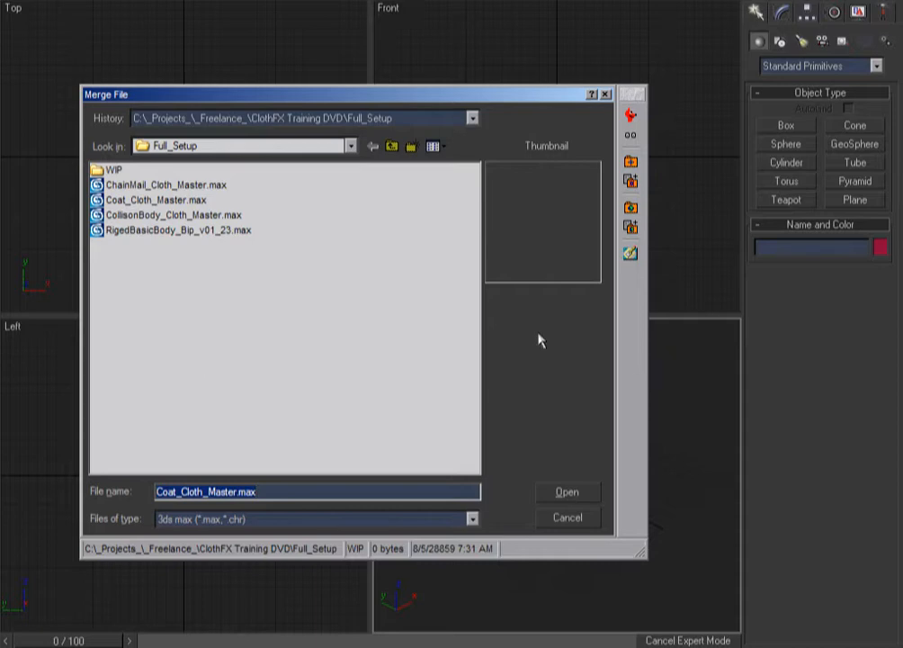
pyautogui.doubleClick(159, 215)
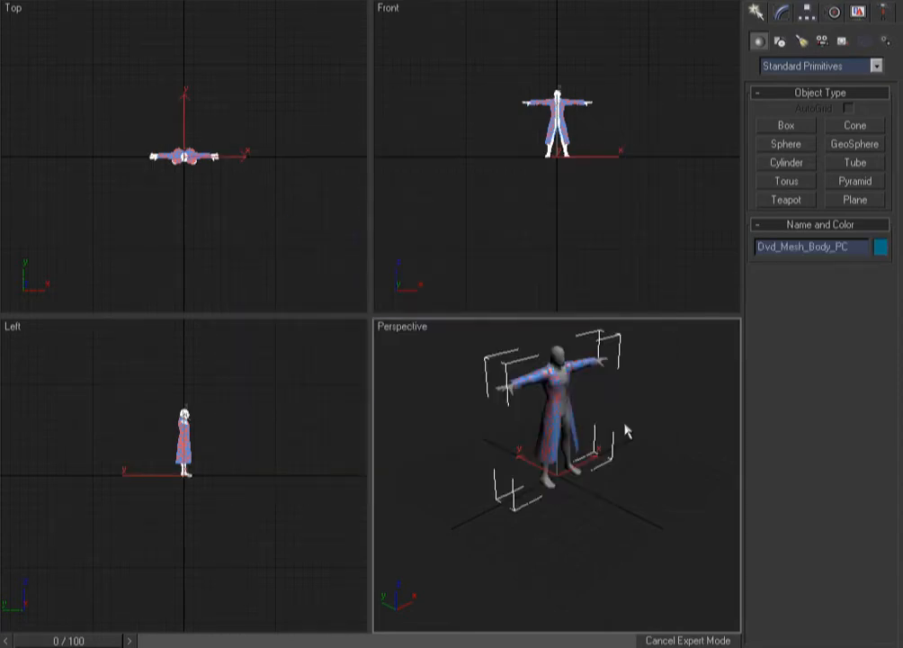
pyautogui.click(627, 432)
# Merge all objects from ChainMail_Cloth_Master.max and maximize the perspective view
pyautogui.hotkey('alt', 'f')
pyautogui.press('m')
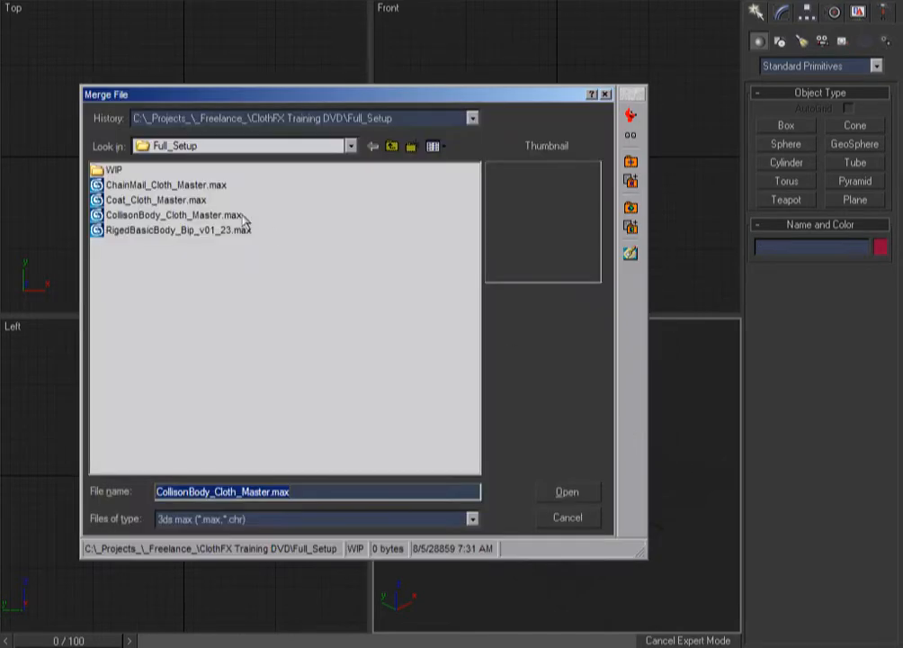
pyautogui.click(176, 185)
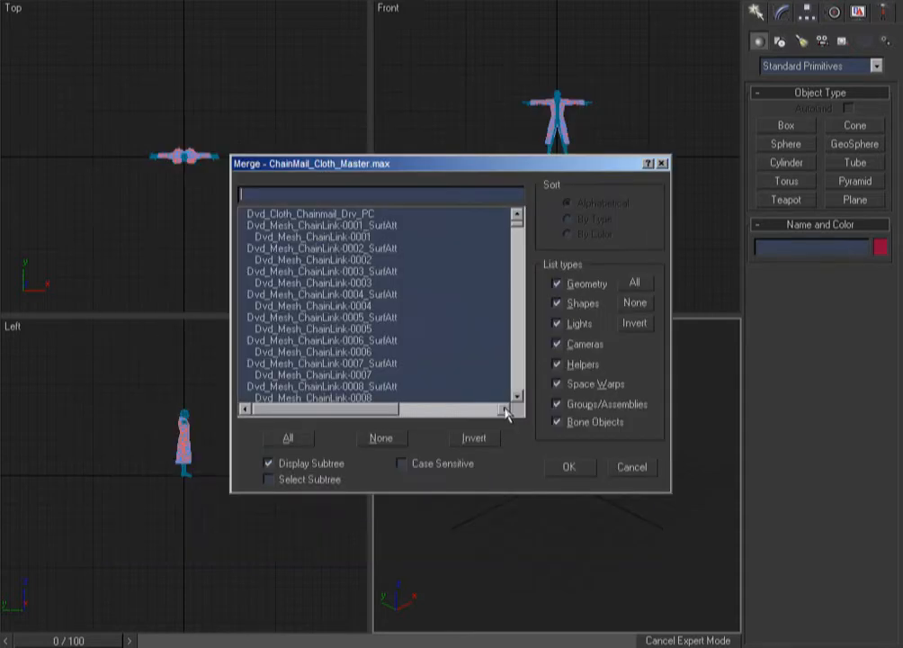
pyautogui.click(288, 438)
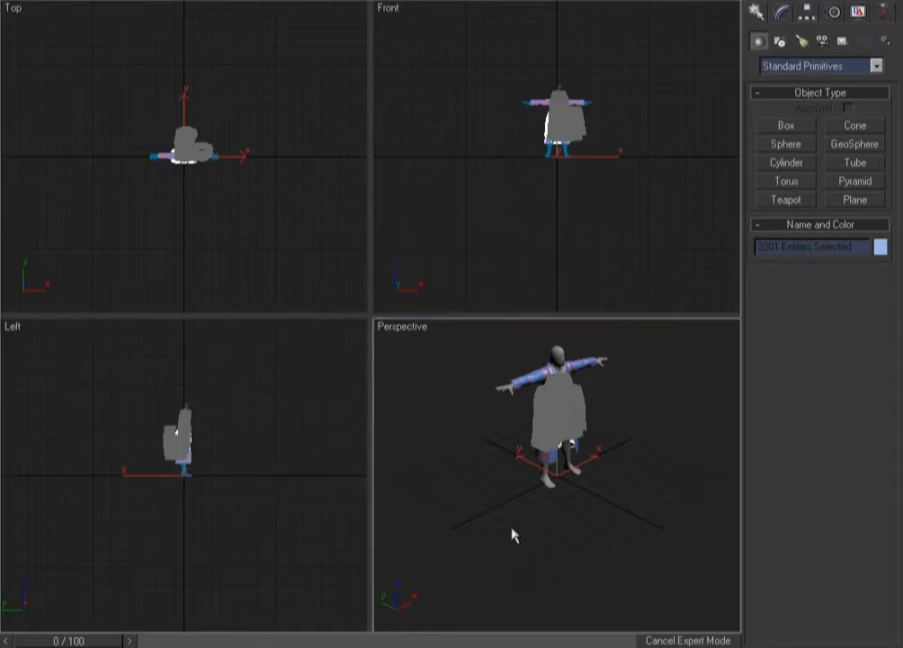
pyautogui.hotkey('alt', 'w')
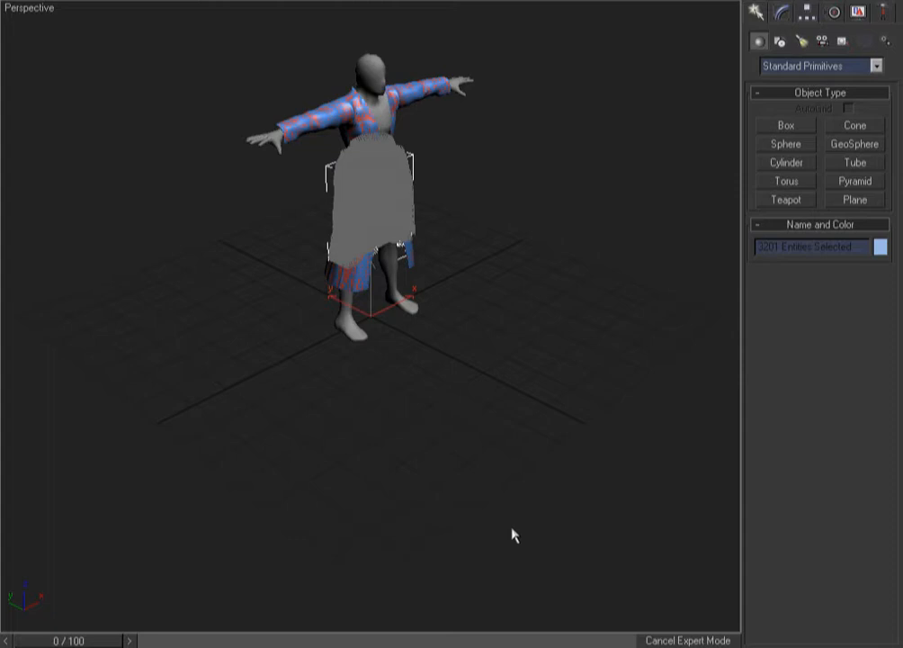
pyautogui.click(493, 313)
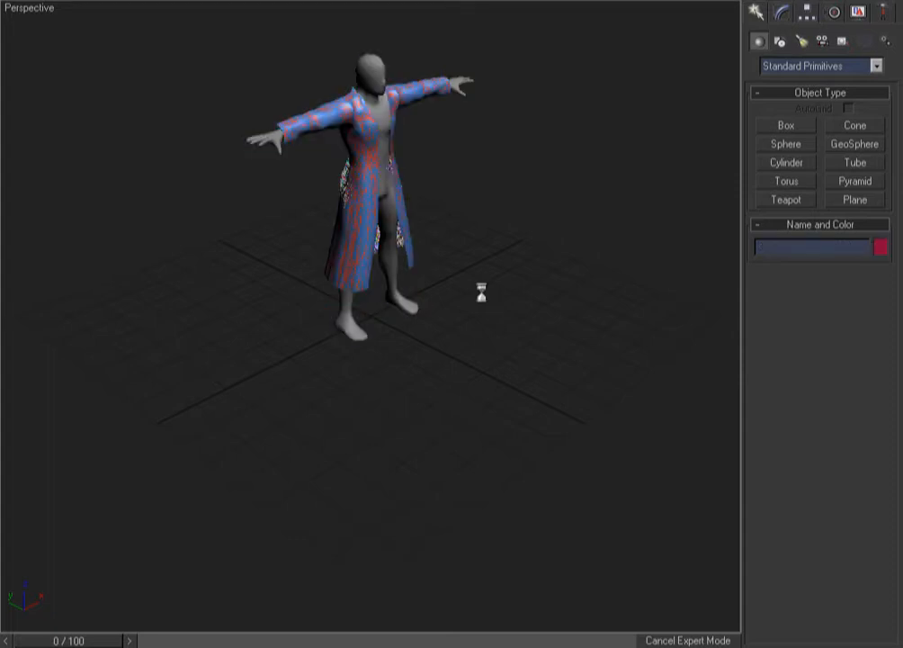
# Select all the chain-link SurfAtt helpers with the name filter *surf and delete them
pyautogui.write('h*s')
pyautogui.write('urf')
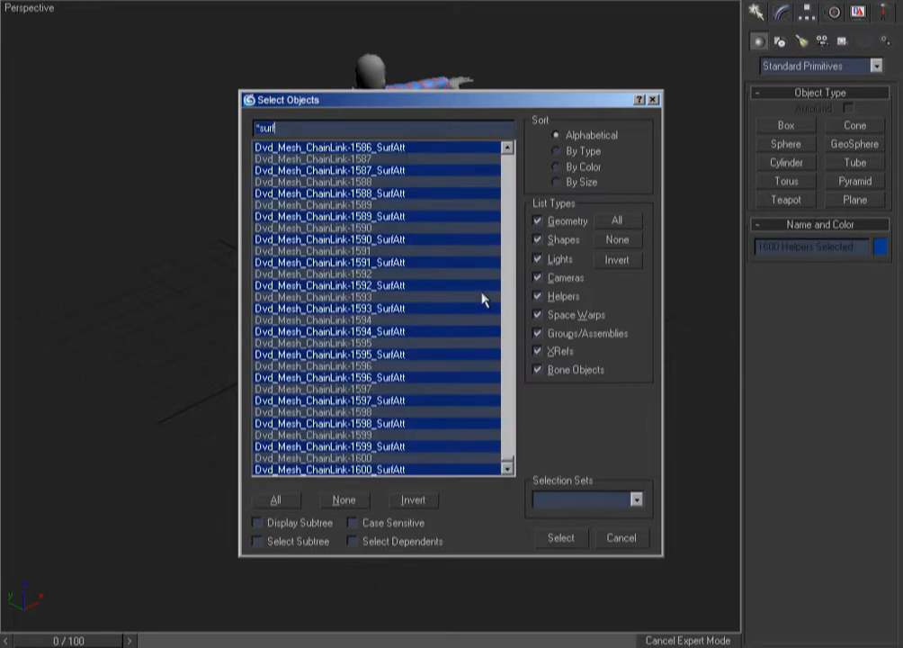
pyautogui.press('Return')
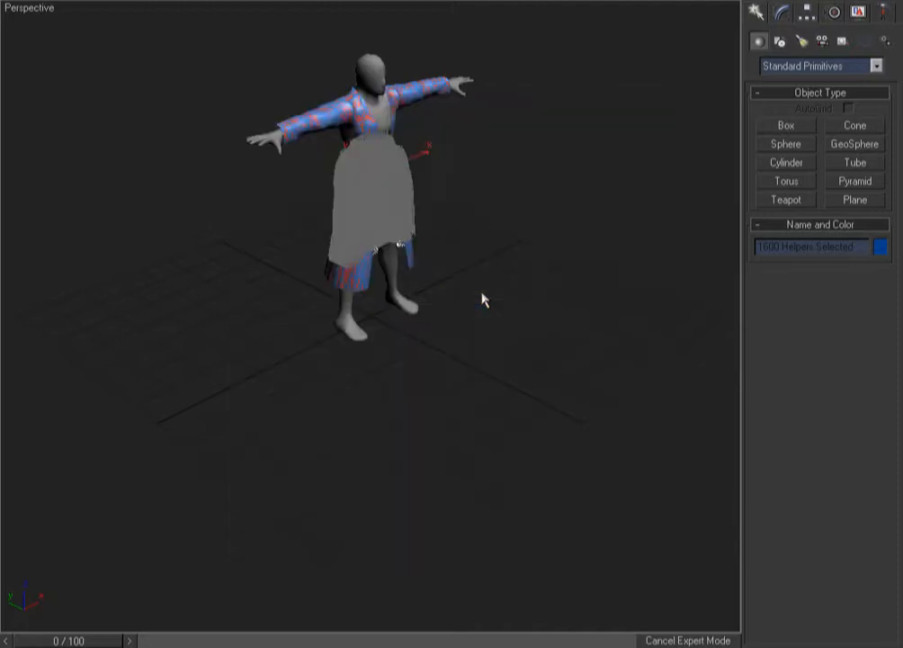
pyautogui.press('Delete')
pyautogui.press('F3')
pyautogui.press('F3')
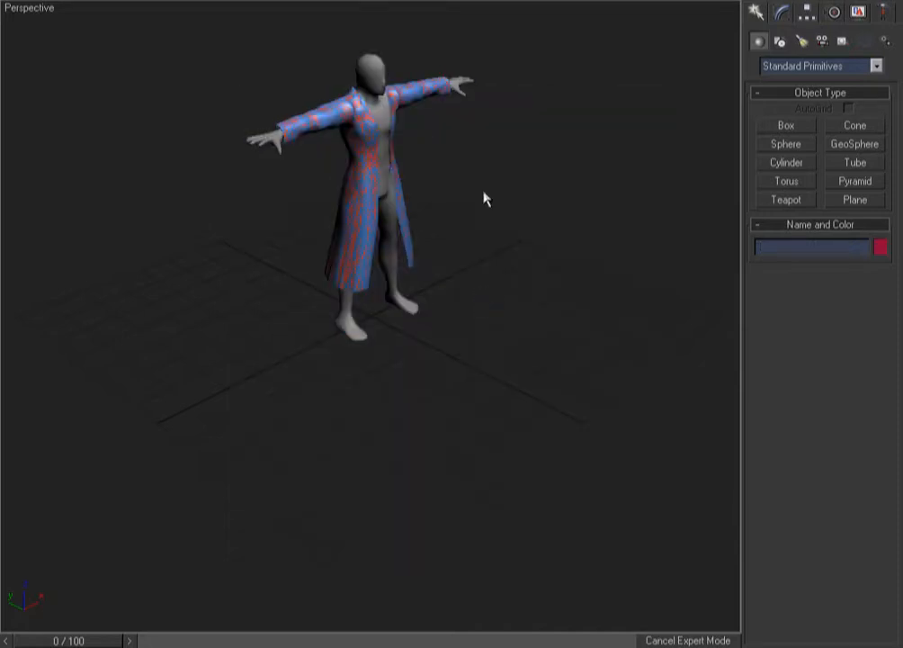
# Select the Dvd_Mesh_Body_PC mesh in a wireframe front view and add a Point Cache 2 modifier above its Editable Poly
pyautogui.press('F3')
pyautogui.press('f')
pyautogui.press('z')
pyautogui.click(378, 63)
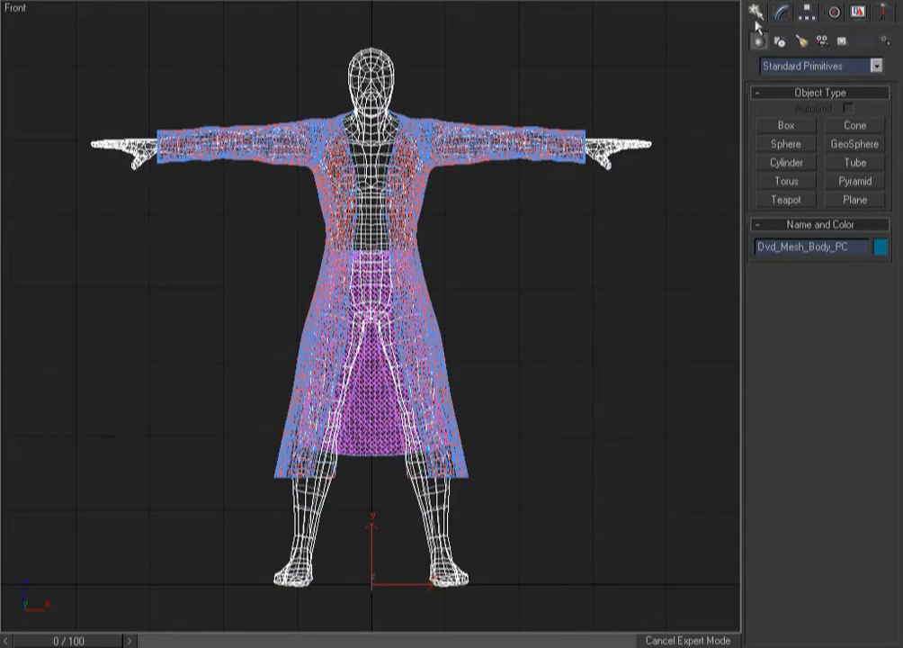
pyautogui.click(780, 14)
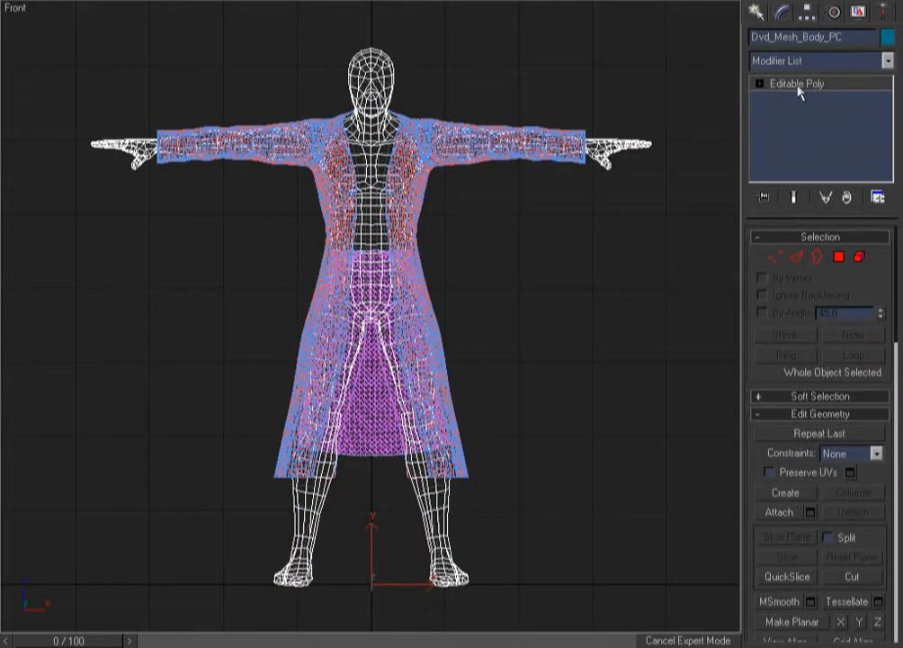
pyautogui.click(886, 62)
pyautogui.moveTo(888, 110); pyautogui.dragTo(892, 274)
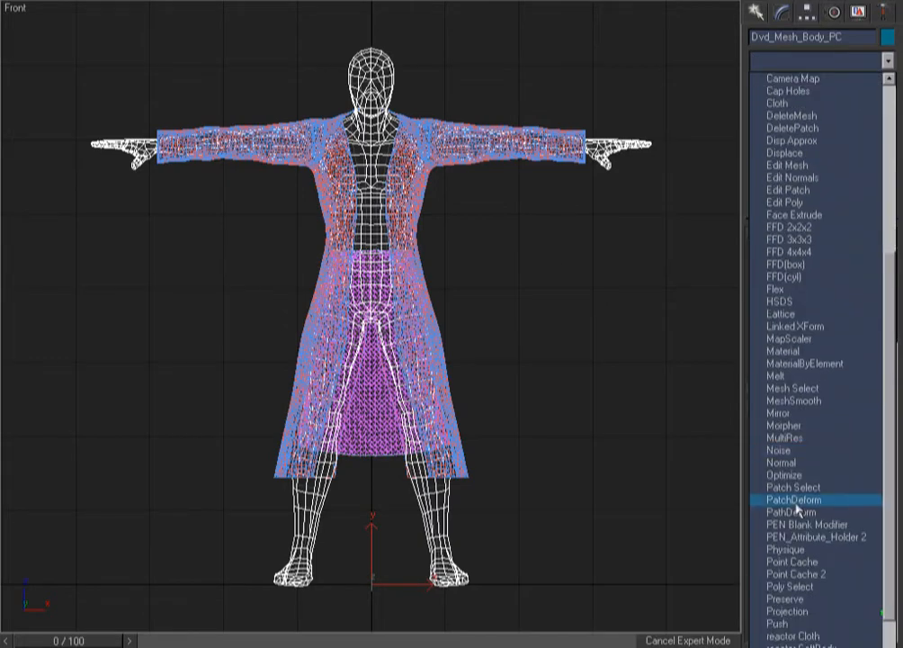
pyautogui.click(804, 574)
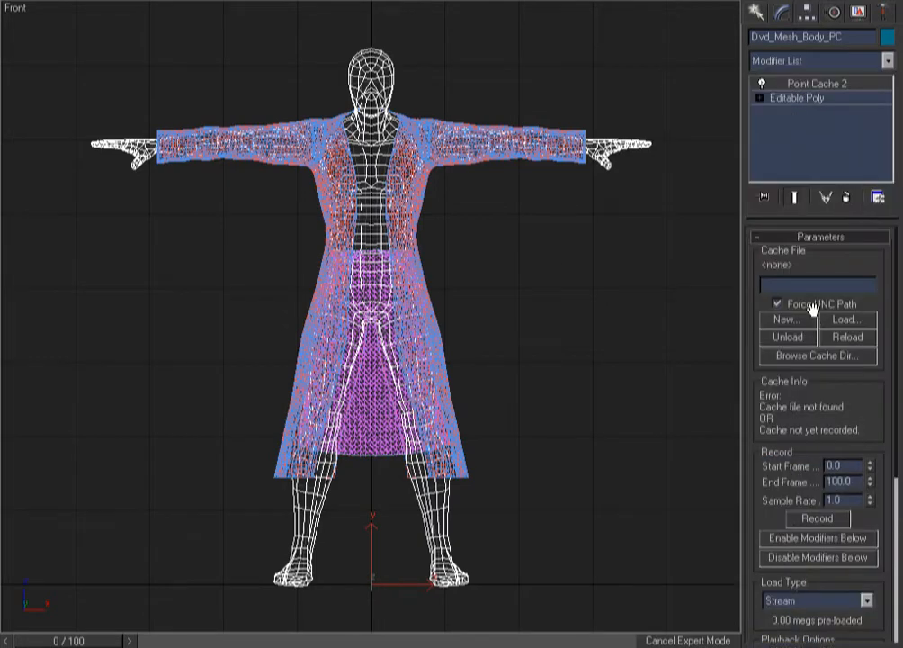
# Turn off Force UNC Path and load Dvd_Mesh_Body_PC.pc2 from Full_Setup into the body's Point Cache 2 modifier
pyautogui.click(777, 303)
pyautogui.click(846, 320)
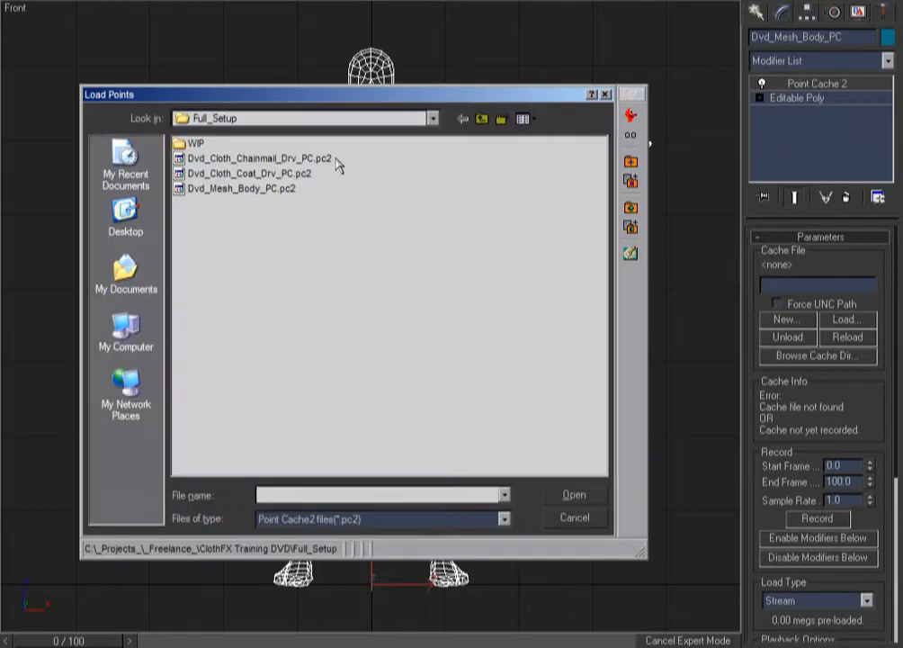
pyautogui.click(279, 190)
pyautogui.click(560, 496)
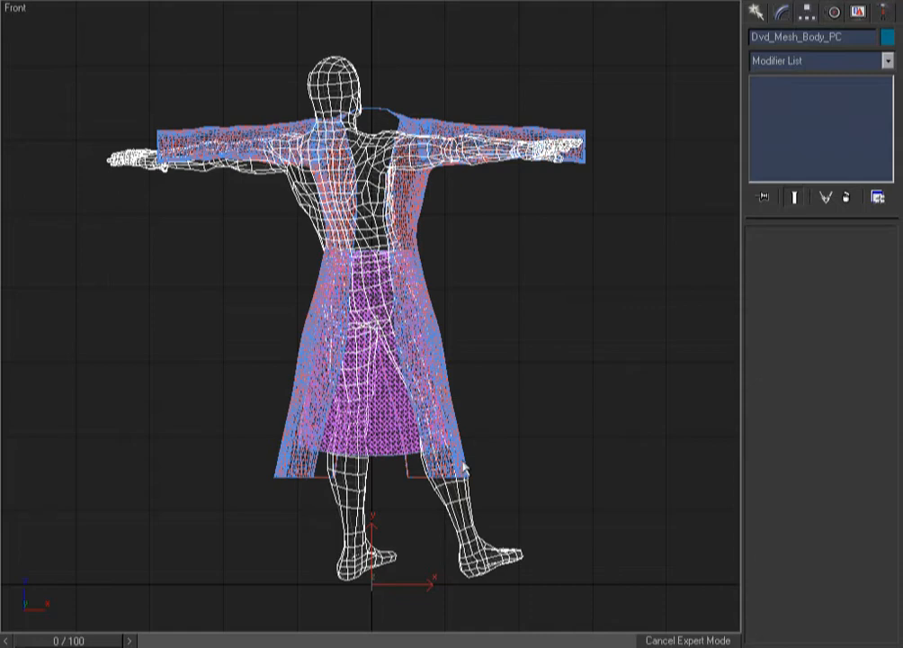
# Select the Dvd_Cloth_Coat_Drv_PC mesh in the wireframe front view and add a Point Cache 2 modifier above its Editable Poly
pyautogui.hotkey('ctrl', 'w')
pyautogui.moveTo(453, 268); pyautogui.dragTo(369, 171)
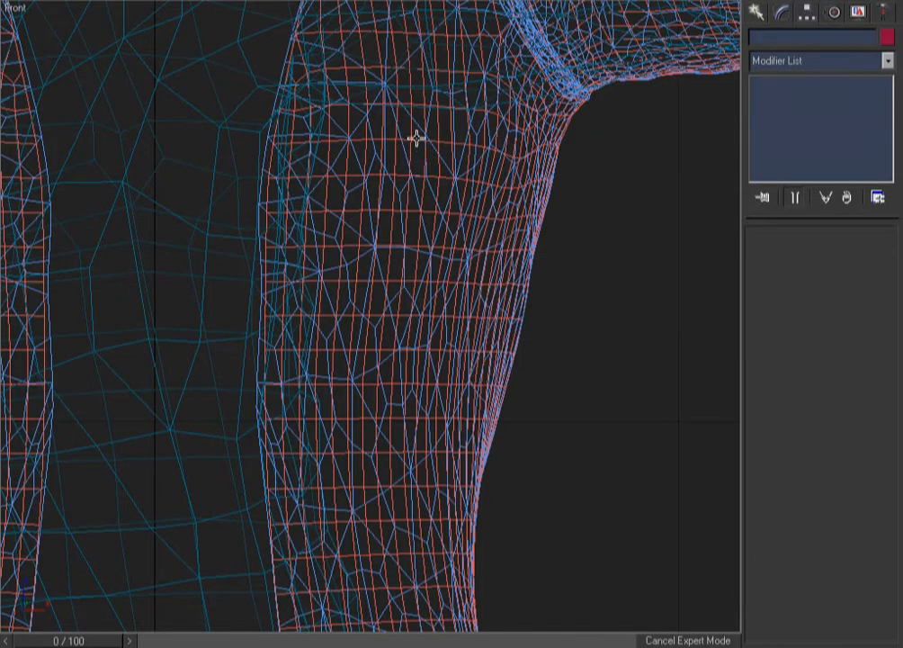
pyautogui.click(460, 149)
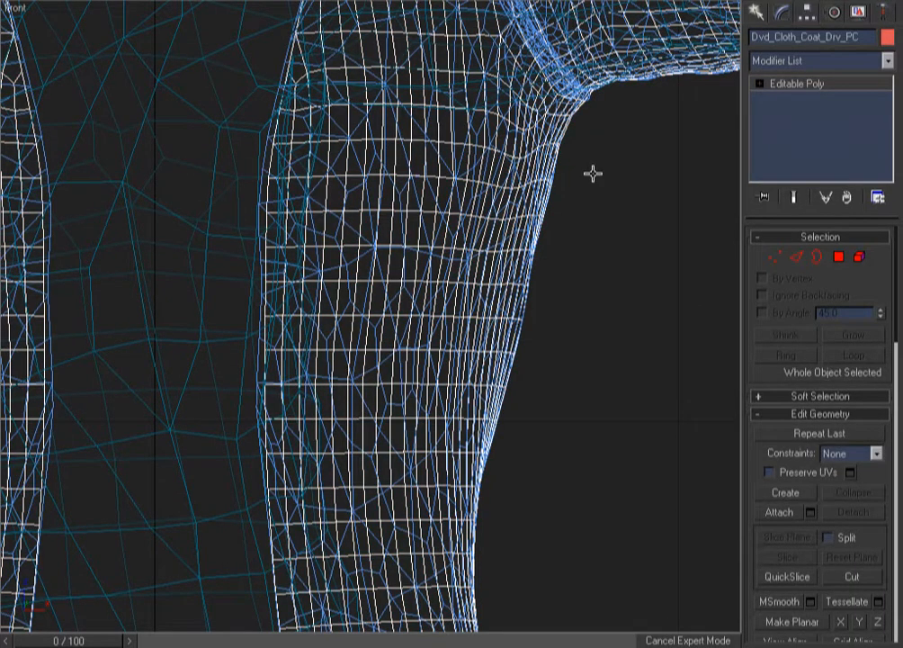
pyautogui.hotkey('shift', 'z')
pyautogui.click(885, 60)
pyautogui.moveTo(886, 146); pyautogui.dragTo(898, 357)
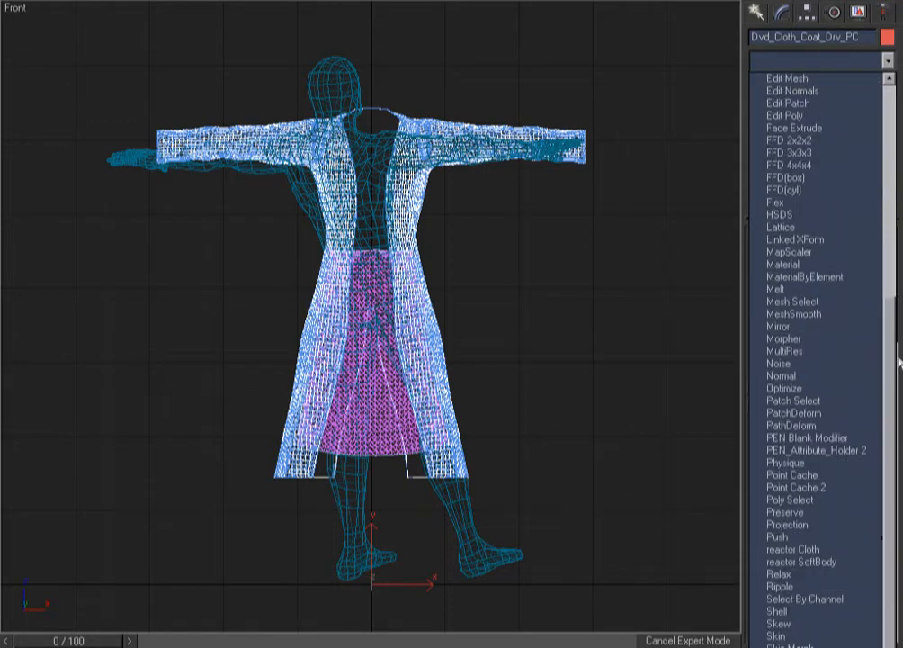
pyautogui.click(826, 488)
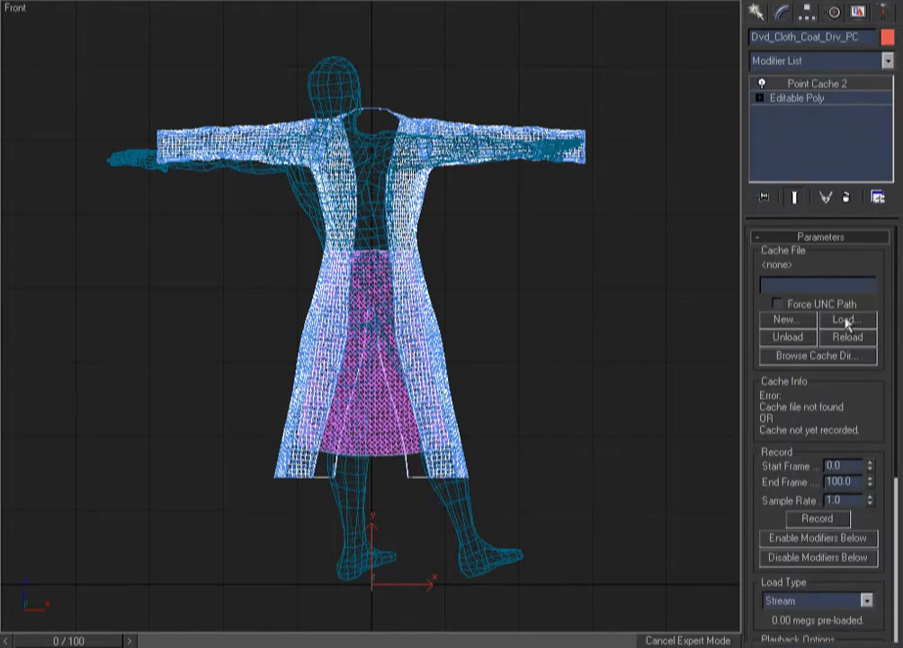
# Load Dvd_Cloth_Coat_Drv_PC.pc2 from Full_Setup into the coat driver's Point Cache 2 modifier and deselect the mesh
pyautogui.click(845, 320)
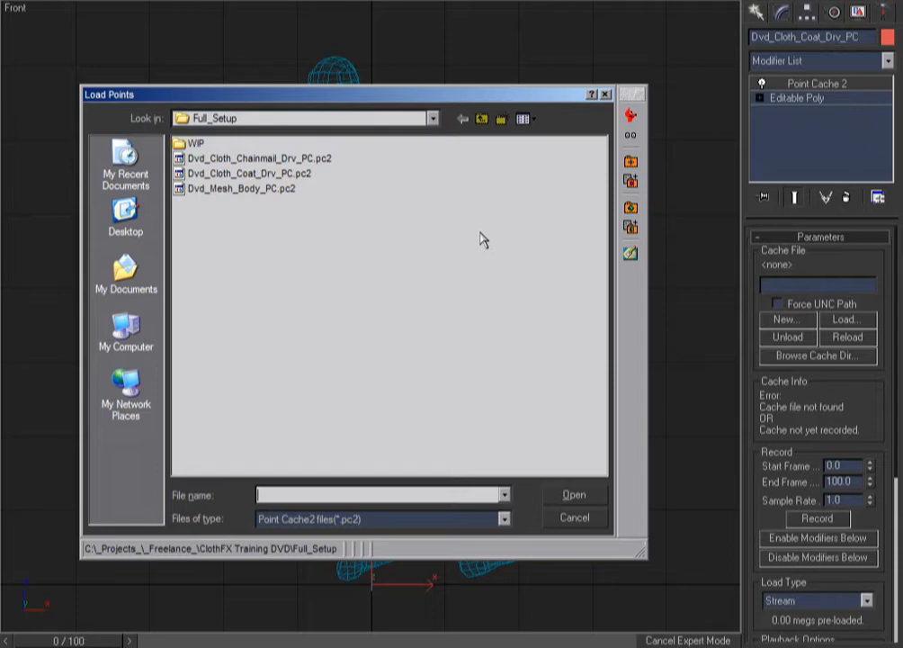
pyautogui.click(263, 173)
pyautogui.click(587, 493)
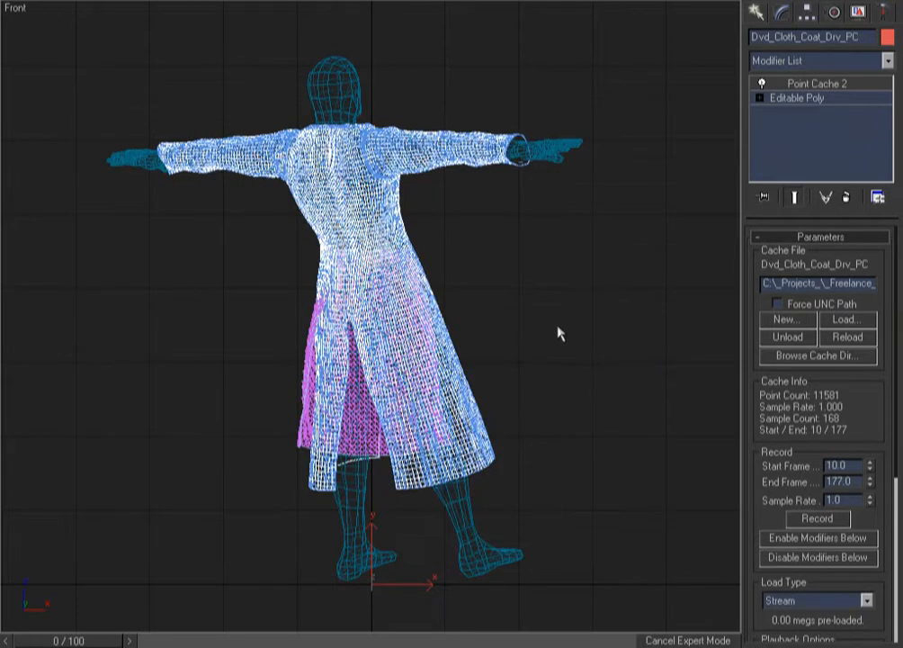
pyautogui.click(556, 322)
# Select the Dvd_Cloth_Chainmail_Drv_PC mesh among the chain links and add a Point Cache 2 modifier to it
pyautogui.hotkey('ctrl', 'w')
pyautogui.moveTo(300, 341); pyautogui.dragTo(324, 412)
pyautogui.moveTo(252, 238); pyautogui.dragTo(304, 257)
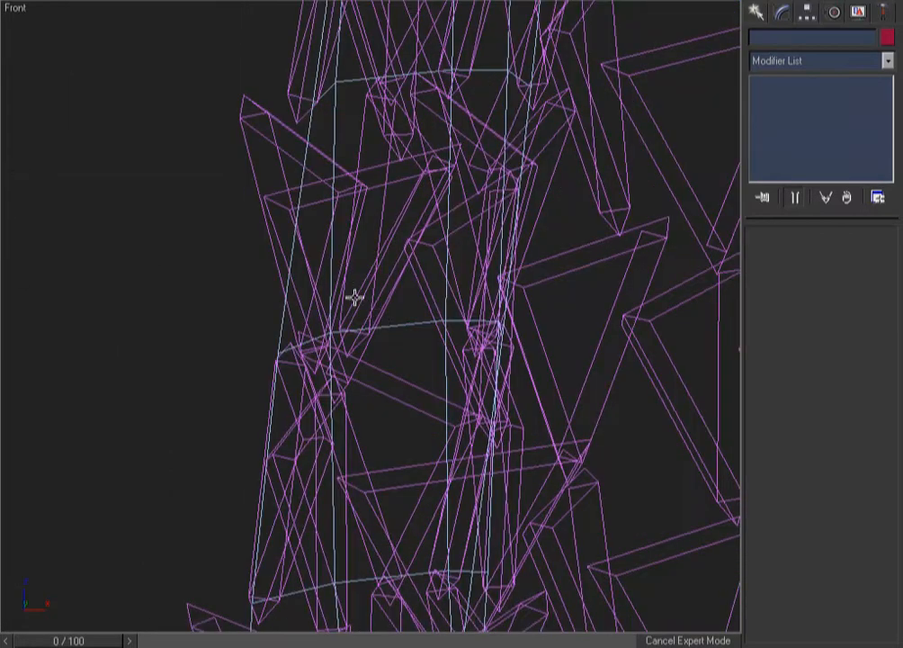
pyautogui.click(415, 323)
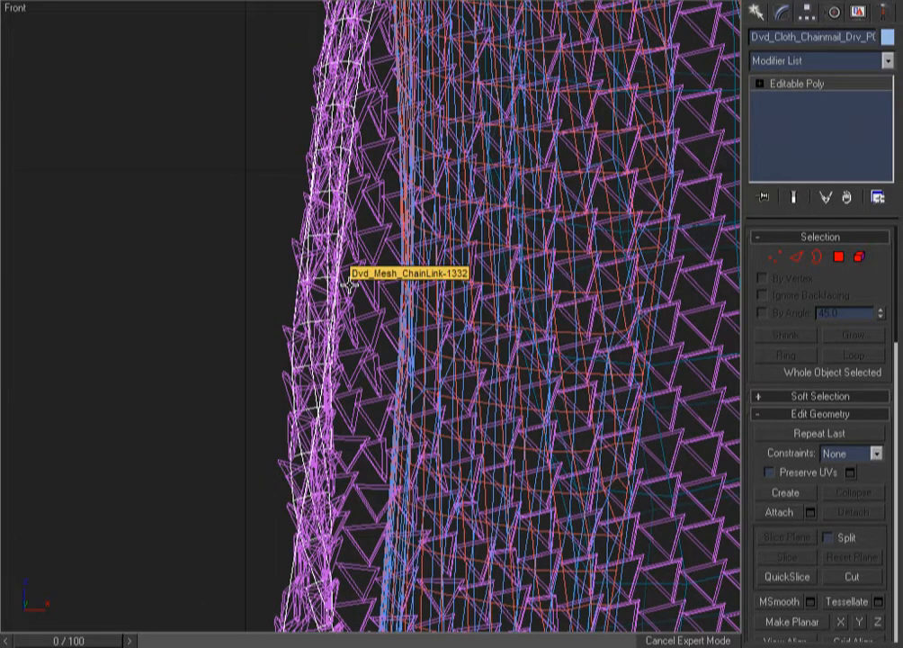
pyautogui.press('z')
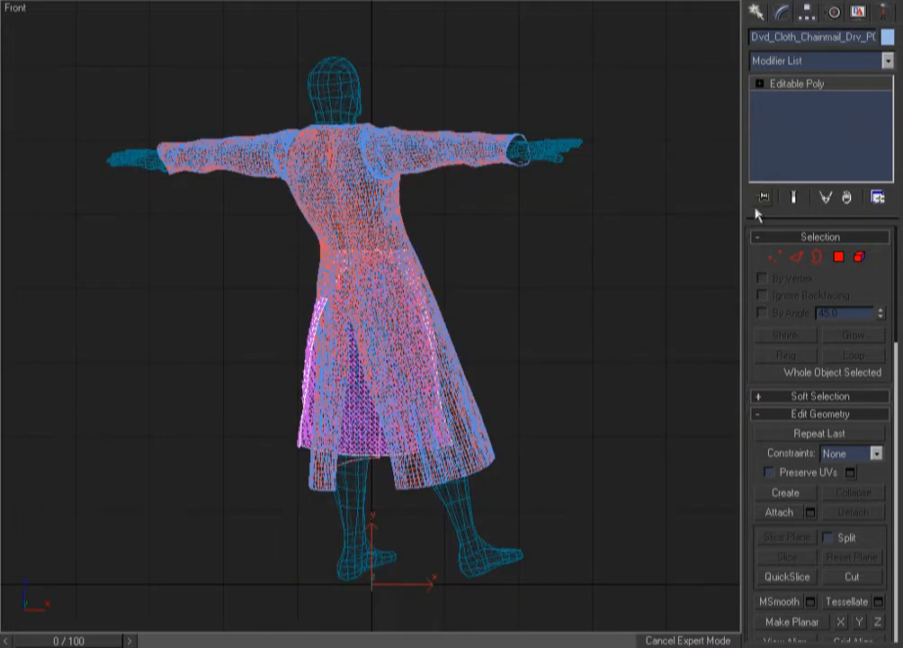
pyautogui.click(887, 61)
pyautogui.moveTo(891, 98); pyautogui.dragTo(889, 333)
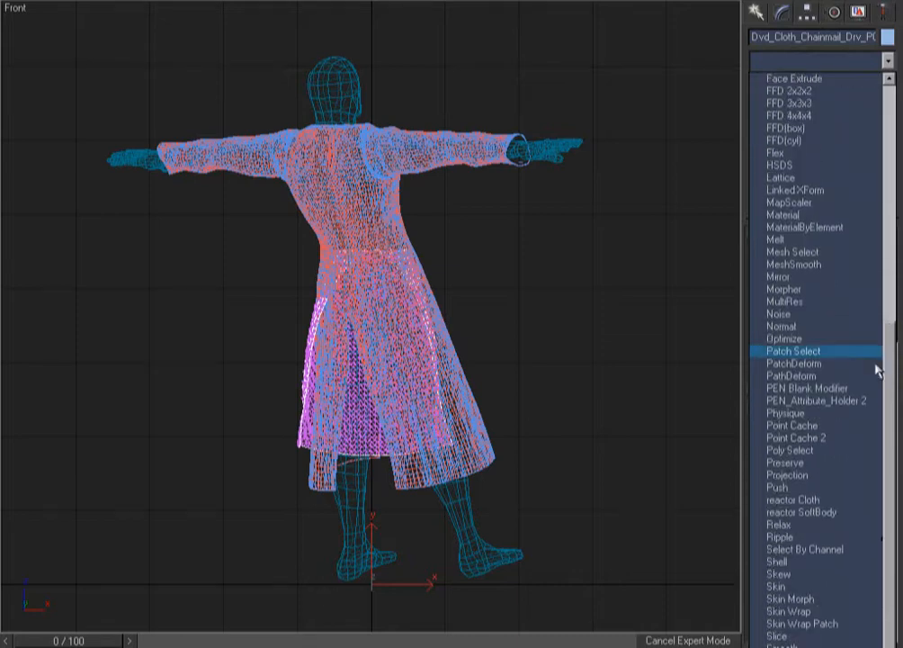
pyautogui.click(797, 438)
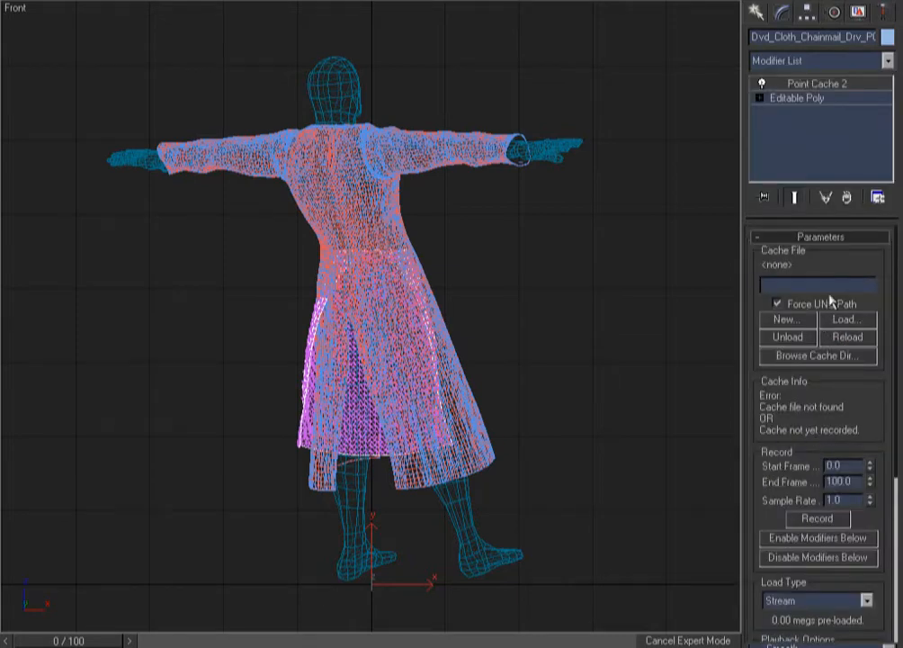
# Turn off Force UNC Path, load Dvd_Cloth_Chainmail_Drv_PC.pc2 into the chainmail driver's Point Cache 2 modifier, and deselect the mesh
pyautogui.click(775, 304)
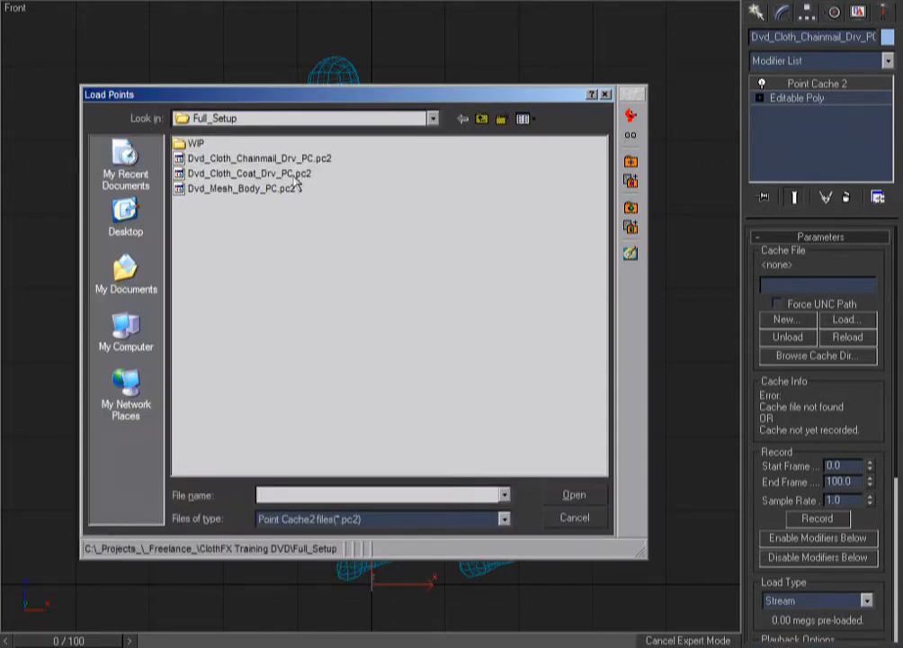
pyautogui.click(247, 158)
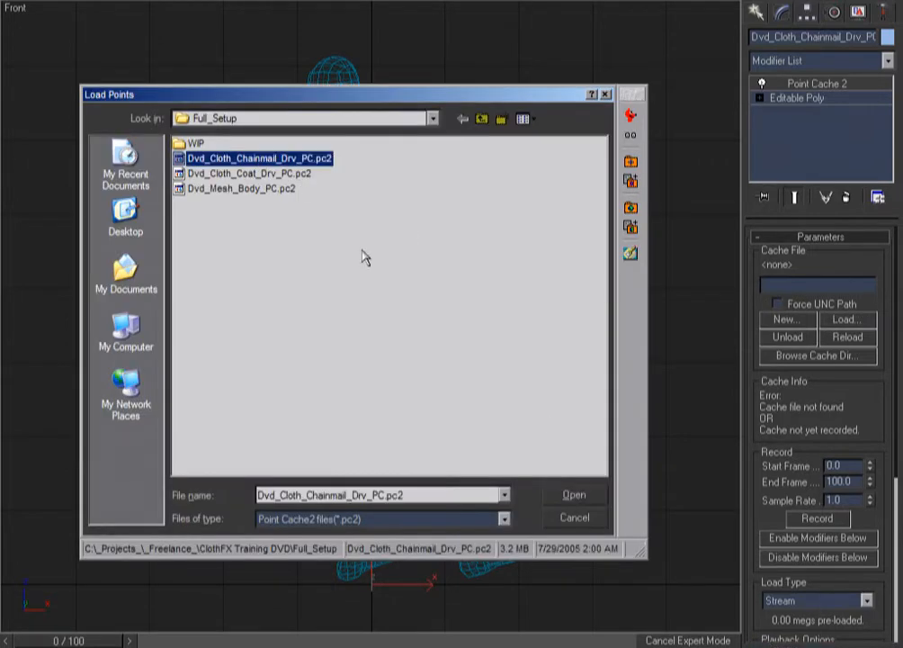
pyautogui.click(570, 496)
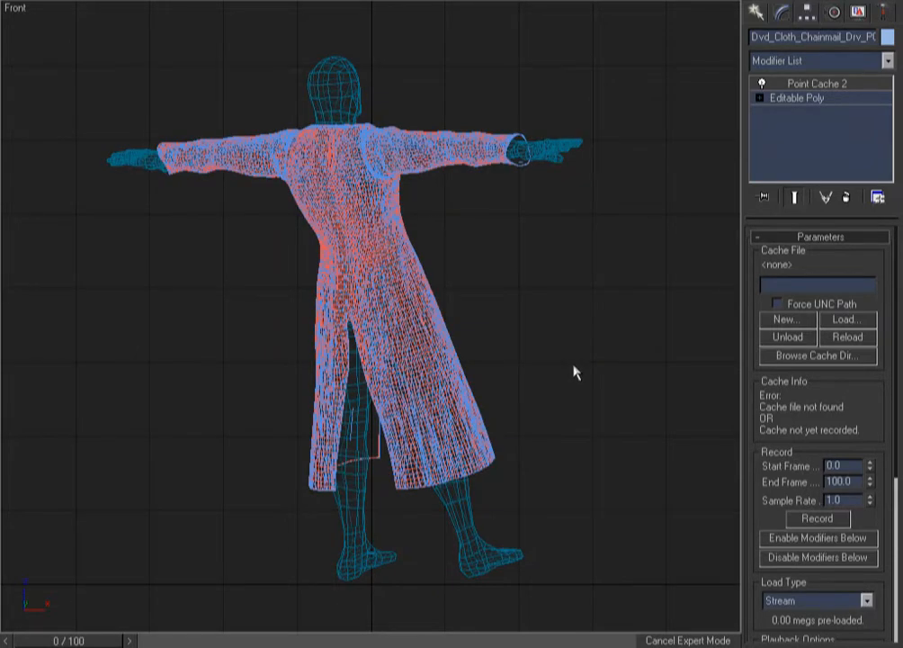
pyautogui.click(576, 372)
# Shade the viewport, check the figure from the side, and return to the front view with the grid hidden
pyautogui.press('F3')
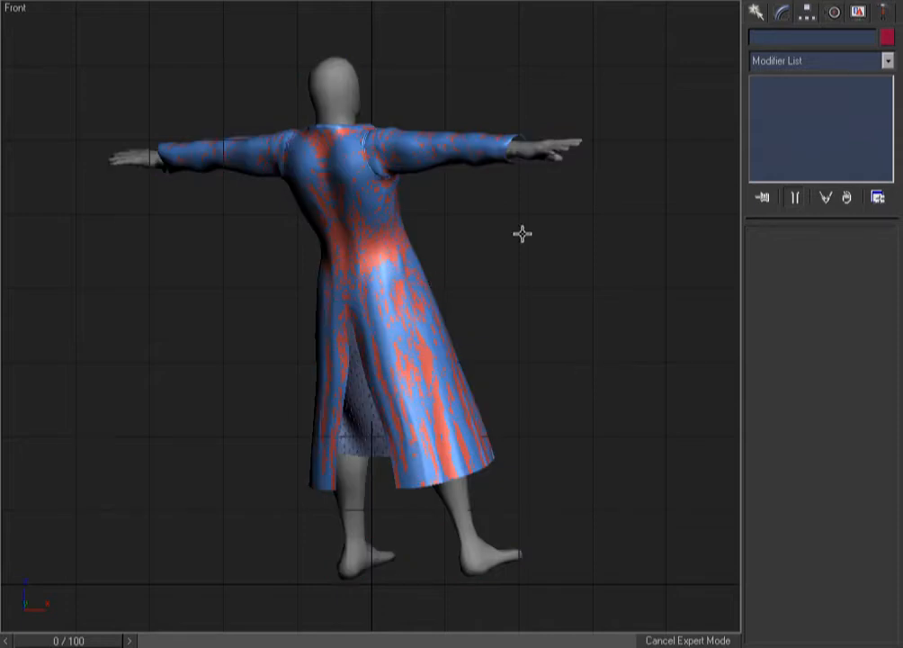
pyautogui.keyDown('alt'); pyautogui.moveTo(570, 290); pyautogui.dragTo(471, 311, button='middle'); pyautogui.keyUp('alt')
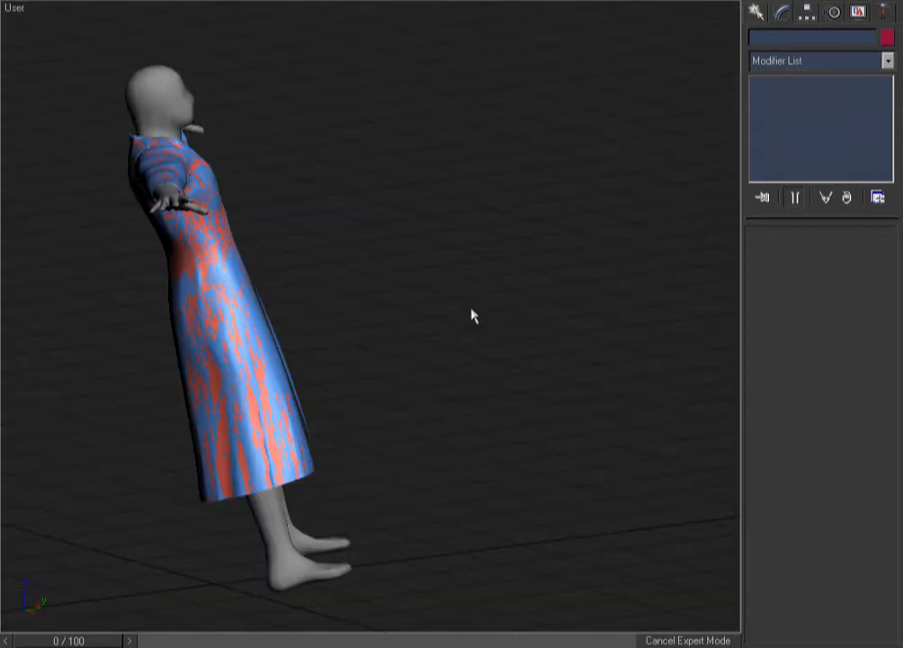
pyautogui.press('f')
pyautogui.press('g')
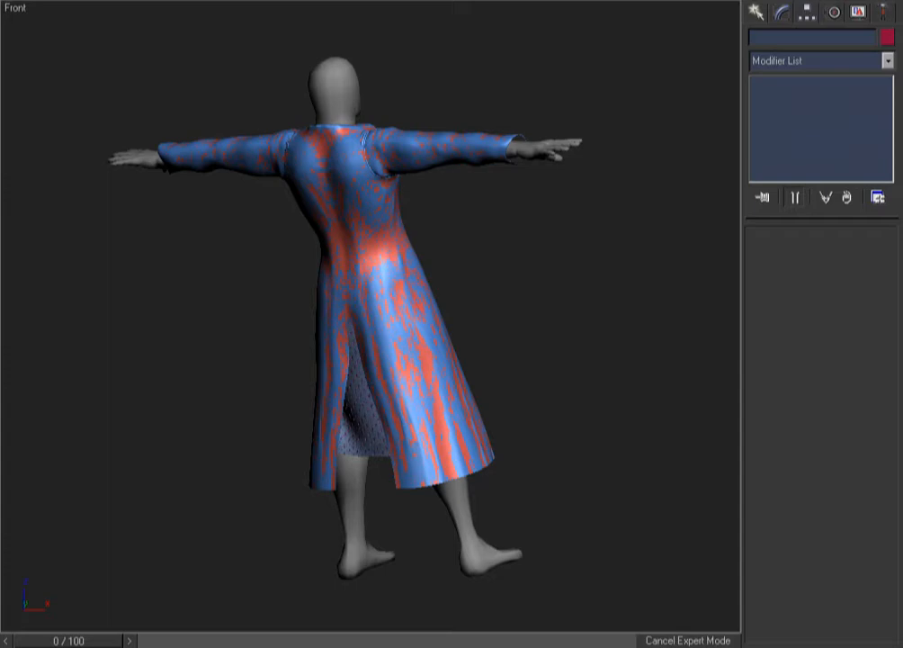
# Select the coat and chainmail driver meshes near the coat hem in wireframe and display both in Box Mode
pyautogui.press('F3')
pyautogui.press('F3')
pyautogui.press('F3')
pyautogui.hotkey('ctrl', 'w')
pyautogui.moveTo(554, 397); pyautogui.dragTo(306, 532)
pyautogui.moveTo(472, 265); pyautogui.dragTo(247, 521)
pyautogui.click(279, 190)
pyautogui.keyDown('ctrl'); pyautogui.click(441, 311); pyautogui.keyUp('ctrl')
pyautogui.rightClick(452, 320)
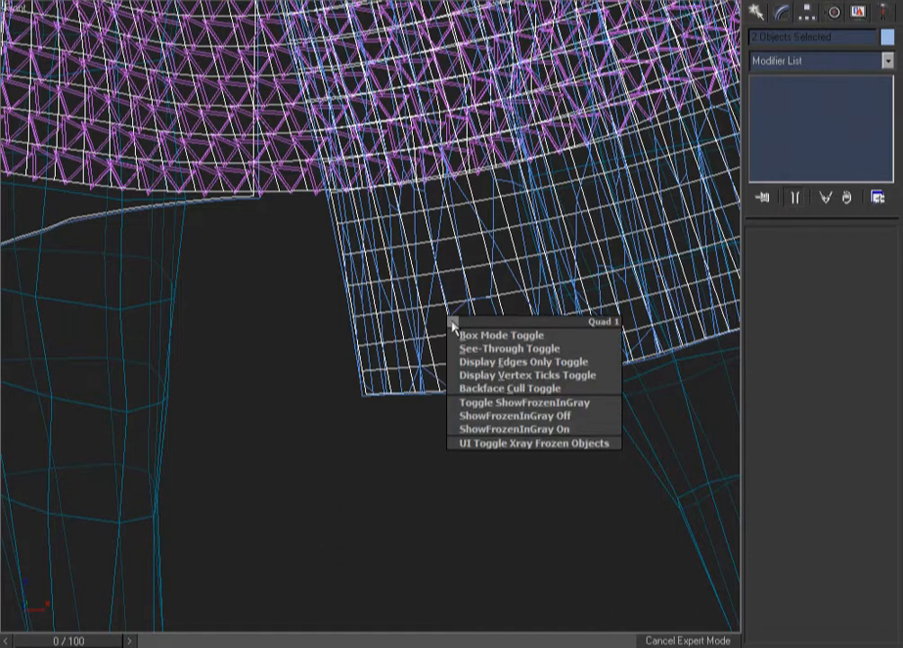
pyautogui.click(452, 321)
pyautogui.click(438, 476)
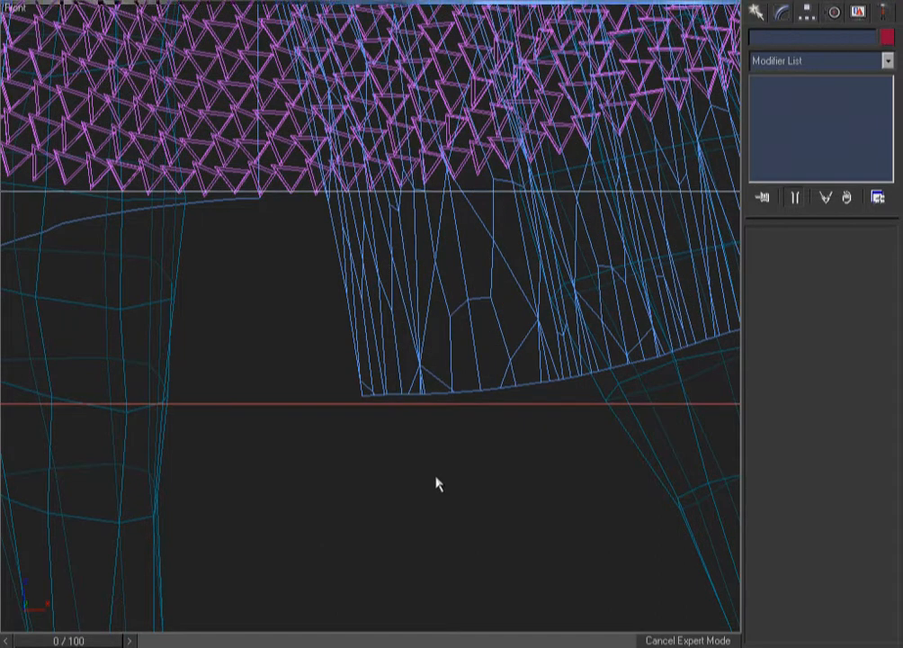
# Check the coat hem and chain links in shaded display, and show the whole figure shaded in the back view
pyautogui.press('F3')
pyautogui.click(277, 171)
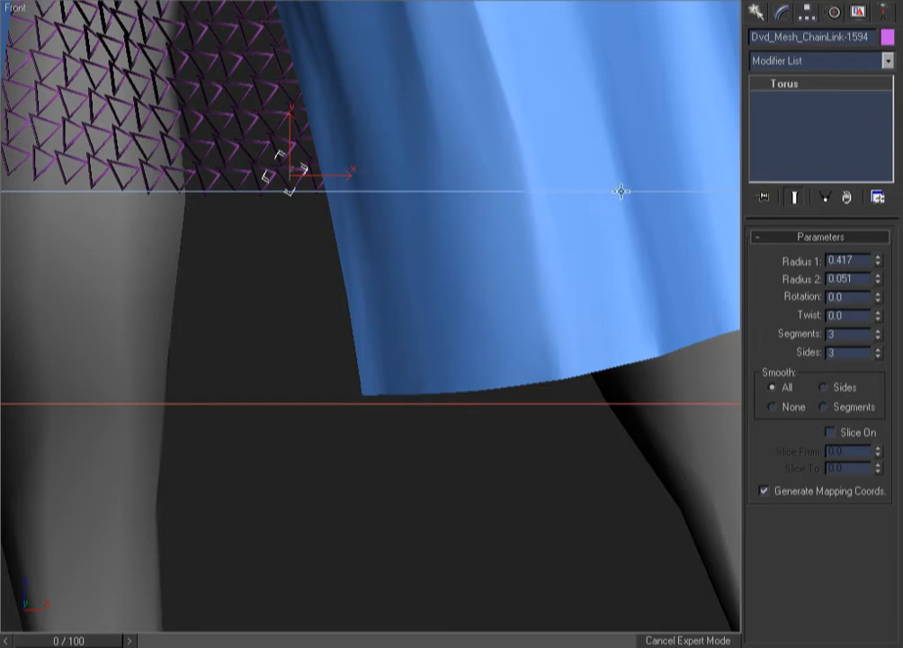
pyautogui.click(528, 518)
pyautogui.press('F3')
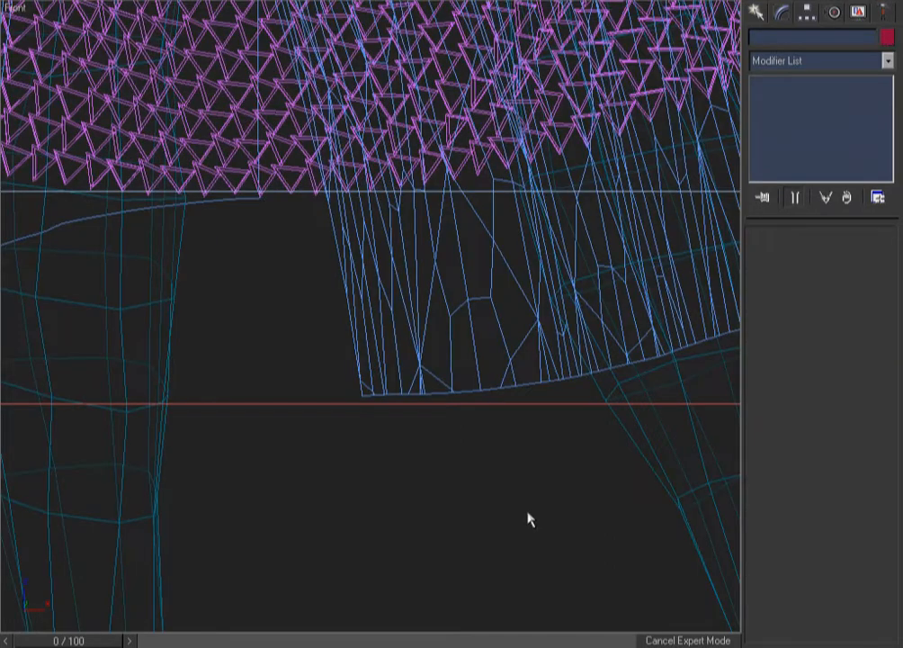
pyautogui.press('z')
pyautogui.press('k')
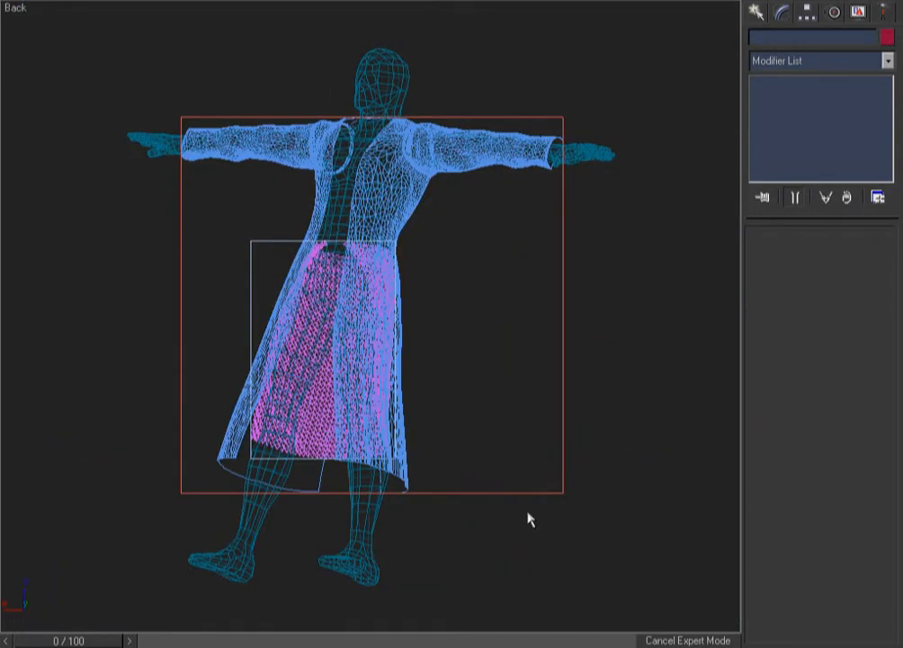
pyautogui.press('F3')
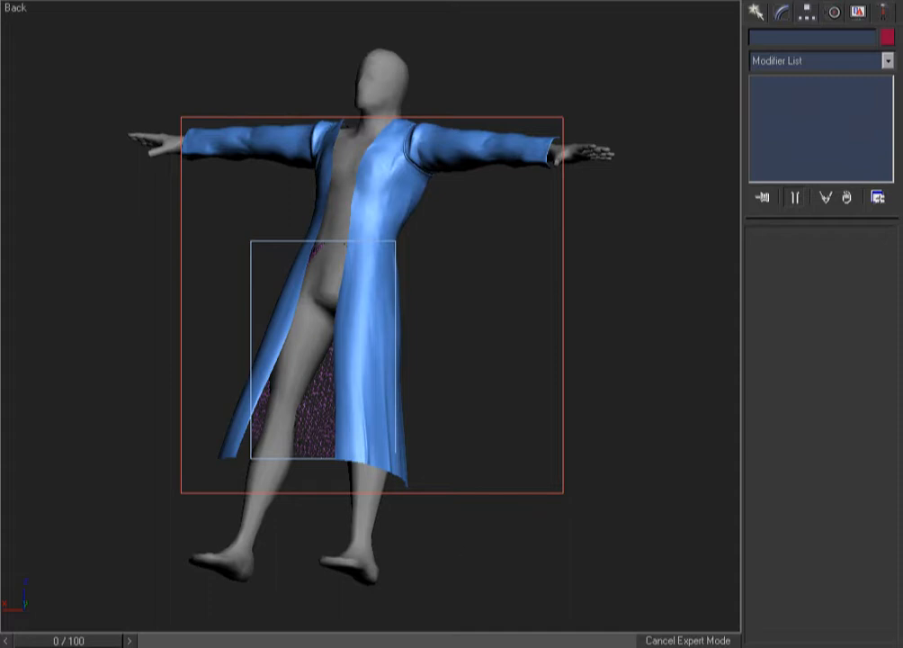
# Scrub the timeline to frame 50 and play back the cached animation
pyautogui.moveTo(61, 641); pyautogui.dragTo(81, 642)
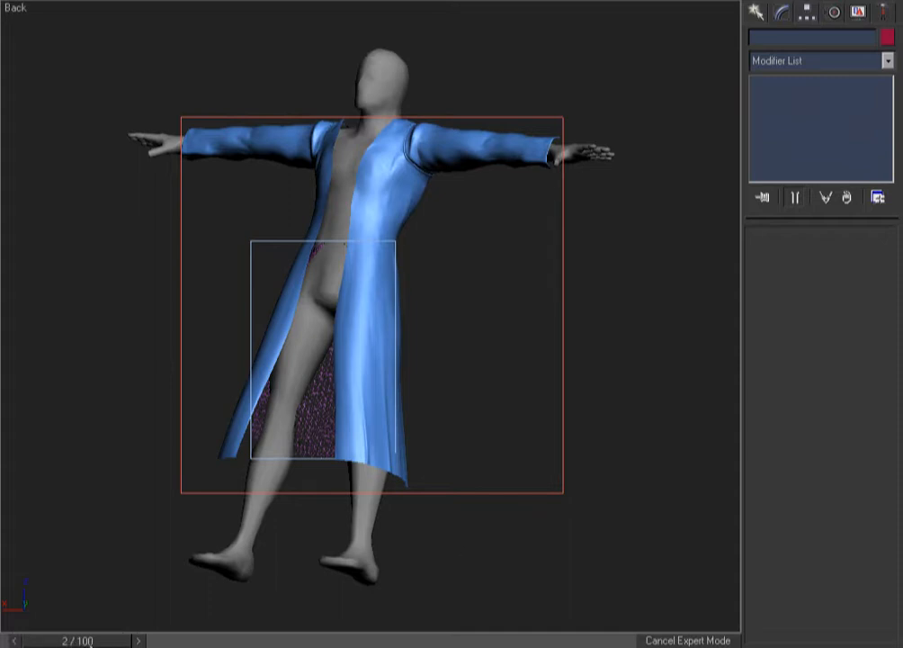
pyautogui.click(218, 641)
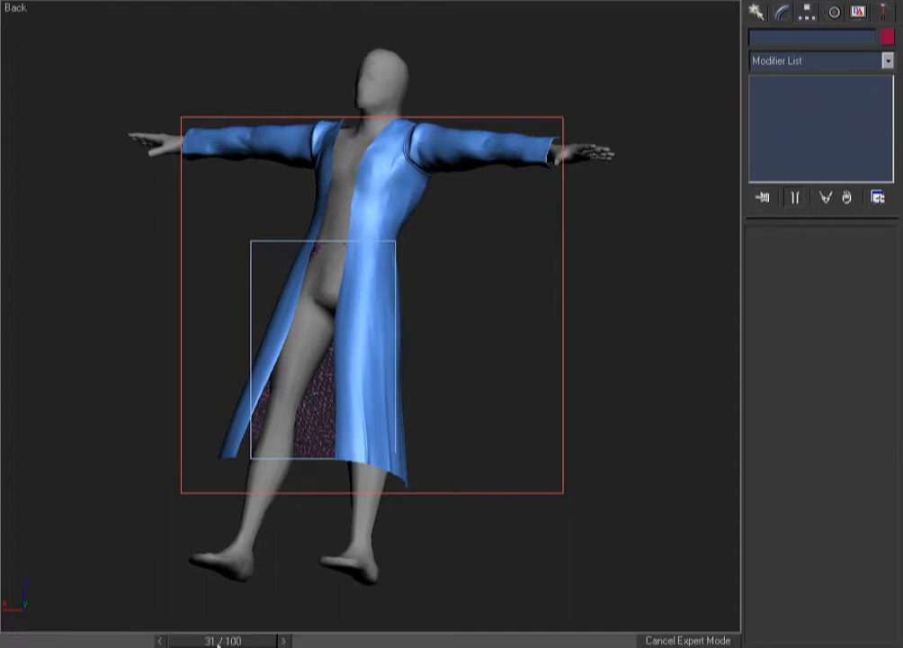
pyautogui.click(311, 641)
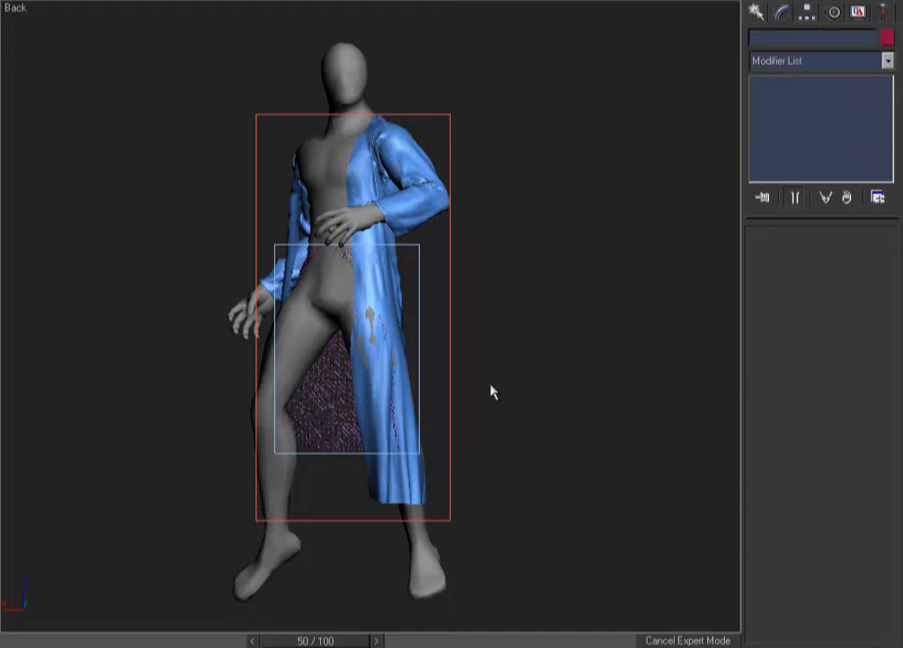
pyautogui.press('/')
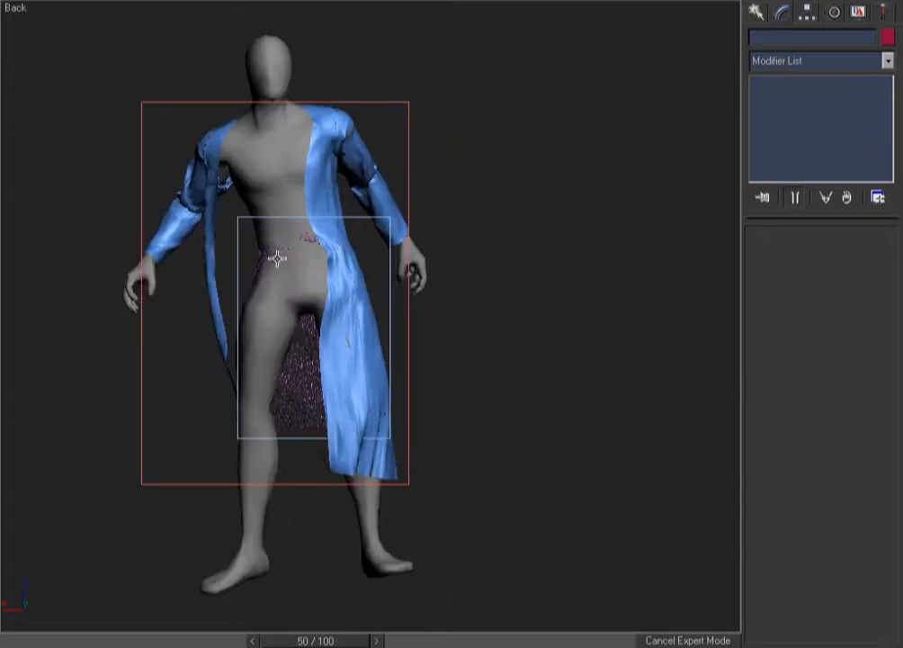
# Examine how the chain links sit around the waist at frame 50, close up in wireframe and shaded display
pyautogui.press('F3')
pyautogui.press('F3')
pyautogui.click(205, 276)
pyautogui.press('F3')
pyautogui.moveTo(408, 421)
pyautogui.keyDown('alt'); pyautogui.mouseDown(button='middle')
pyautogui.moveTo(283, 413)
pyautogui.moveTo(248, 430)
pyautogui.moveTo(291, 459)
pyautogui.mouseUp(button='middle'); pyautogui.keyUp('alt')
pyautogui.press('F3')
pyautogui.keyDown('alt'); pyautogui.moveTo(352, 469); pyautogui.dragTo(599, 323, button='middle'); pyautogui.keyUp('alt')
pyautogui.hotkey('ctrl', 'w')
pyautogui.moveTo(460, 165); pyautogui.dragTo(146, 418)
pyautogui.press('F3')
pyautogui.rightClick(450, 208)
pyautogui.click(30, 241)
pyautogui.click(84, 285)
pyautogui.press('F3')
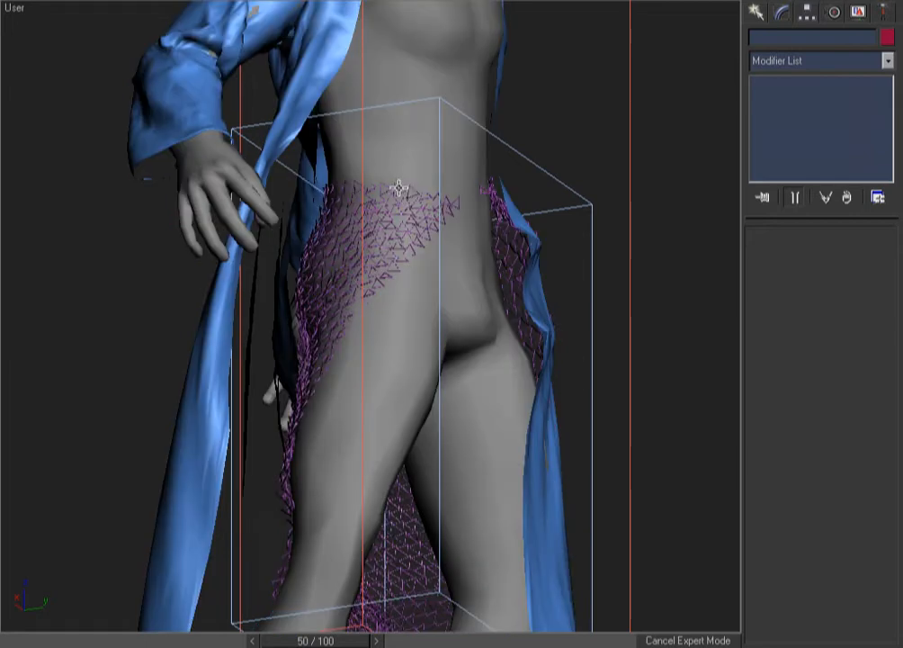
# Select one chain-link torus at the waist and show the whole figure shaded in the back view
pyautogui.press('F3')
pyautogui.click(409, 203)
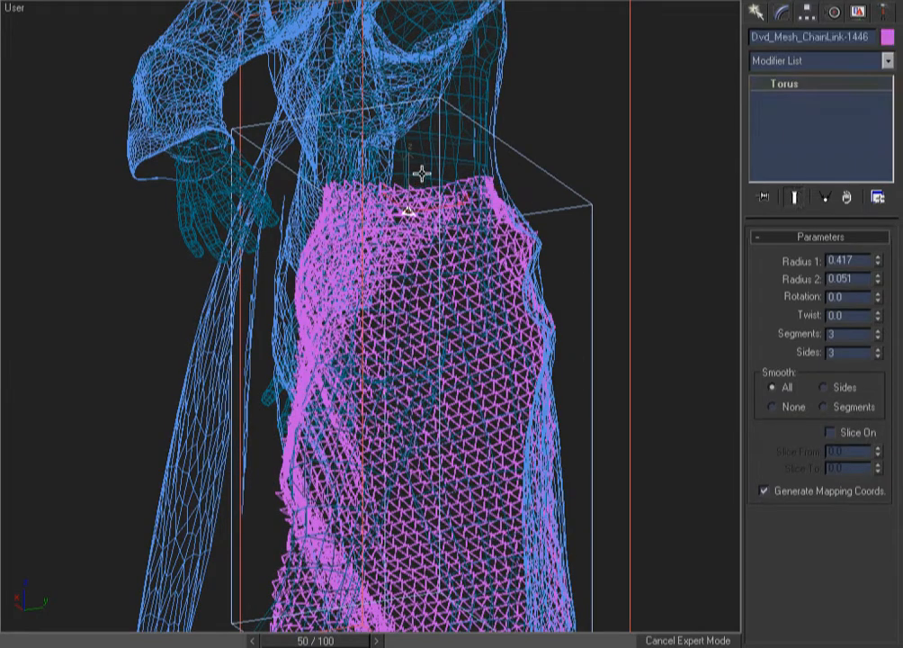
pyautogui.press('F3')
pyautogui.press('F3')
pyautogui.press('f')
pyautogui.hotkey('ctrl', 'alt', 'z')
pyautogui.press('F3')
pyautogui.press('k')
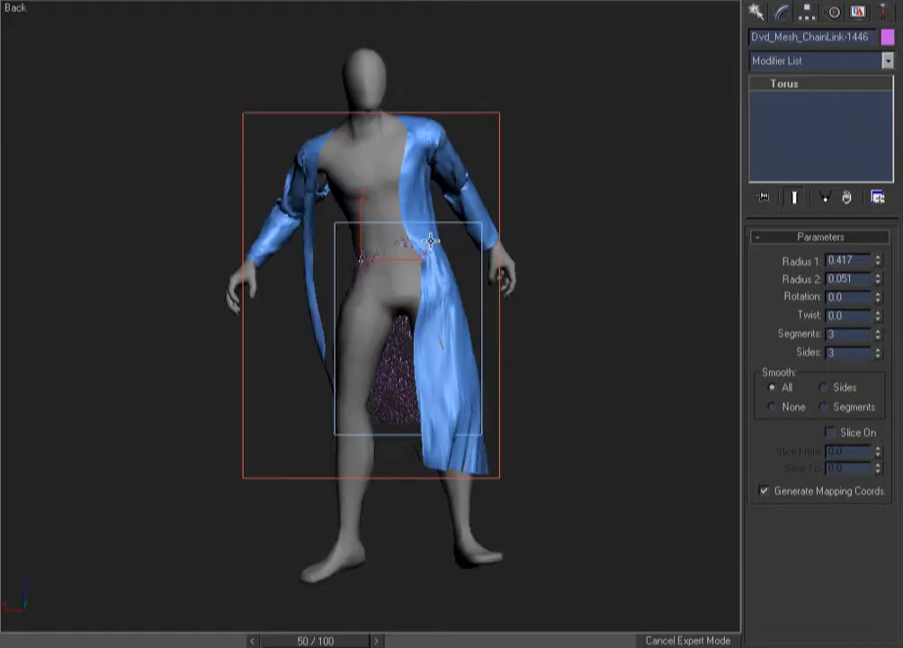
# Set the chain-link torus to 12 segments and 6 sides, and deselect it
pyautogui.press('F3')
pyautogui.press('F3')
pyautogui.press('Return')
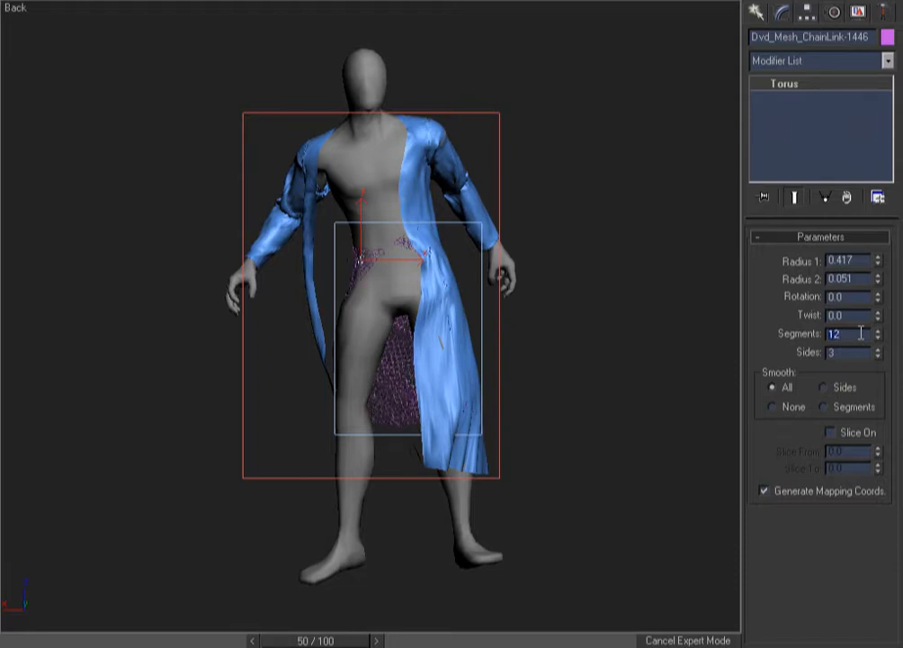
pyautogui.write('6')
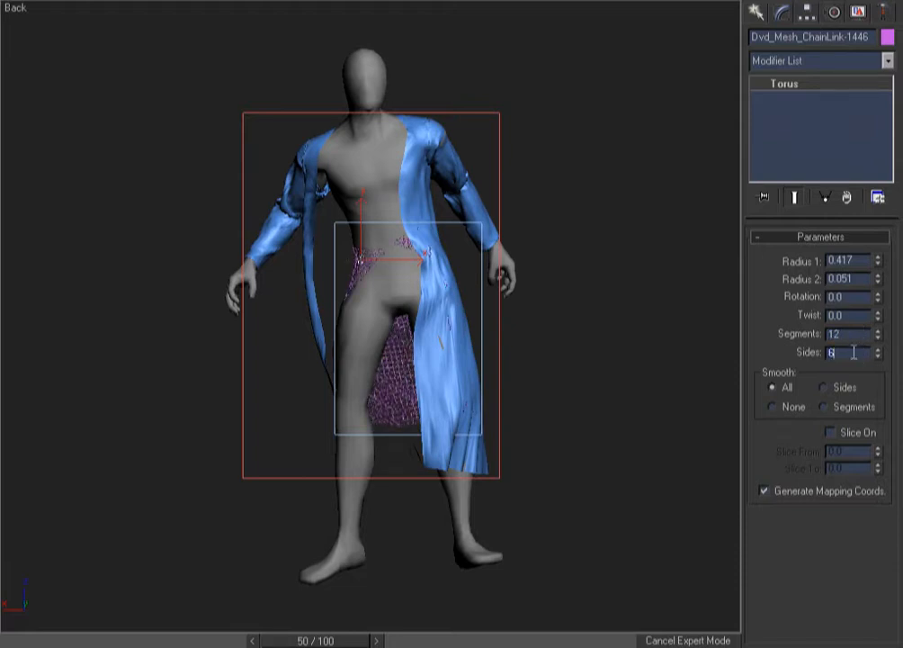
pyautogui.click(541, 190)
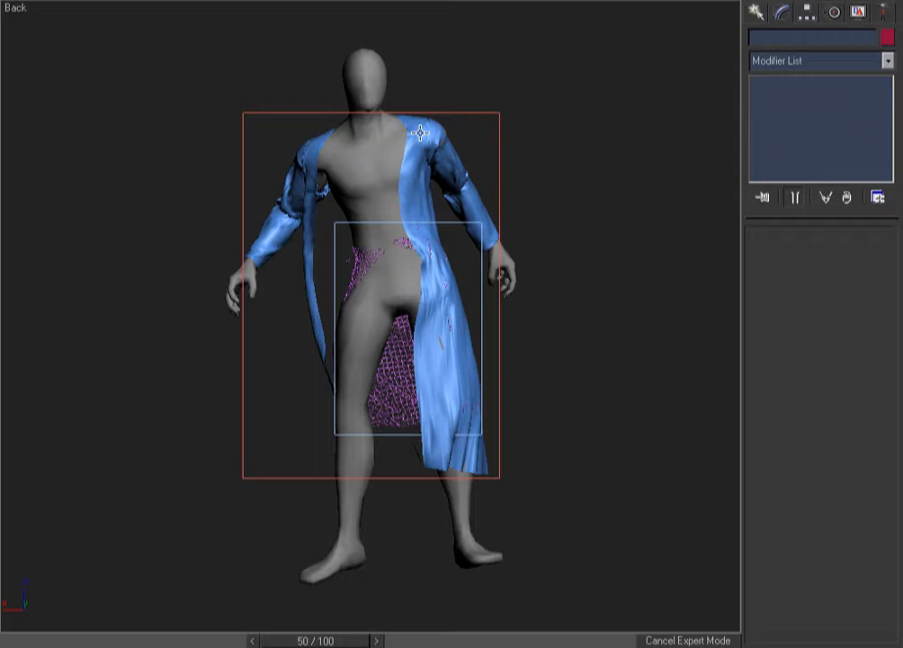
# Inspect the denser chain links and scrub the animation to frame 41 in the shaded back view
pyautogui.press('F3')
pyautogui.press('F3')
pyautogui.hotkey('ctrl', 'w')
pyautogui.rightClick(546, 134)
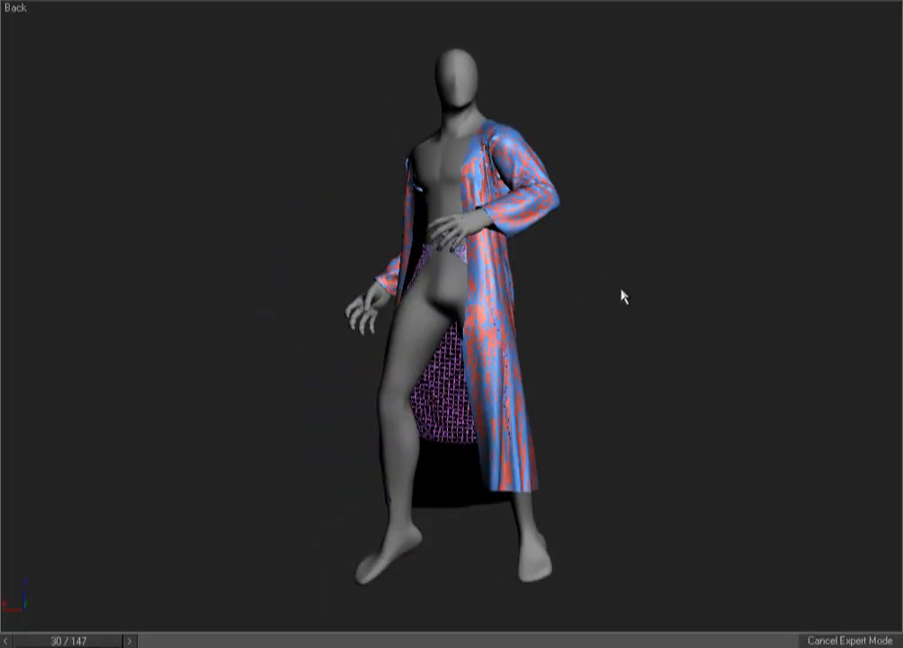
pyautogui.moveTo(105, 635); pyautogui.dragTo(123, 639)
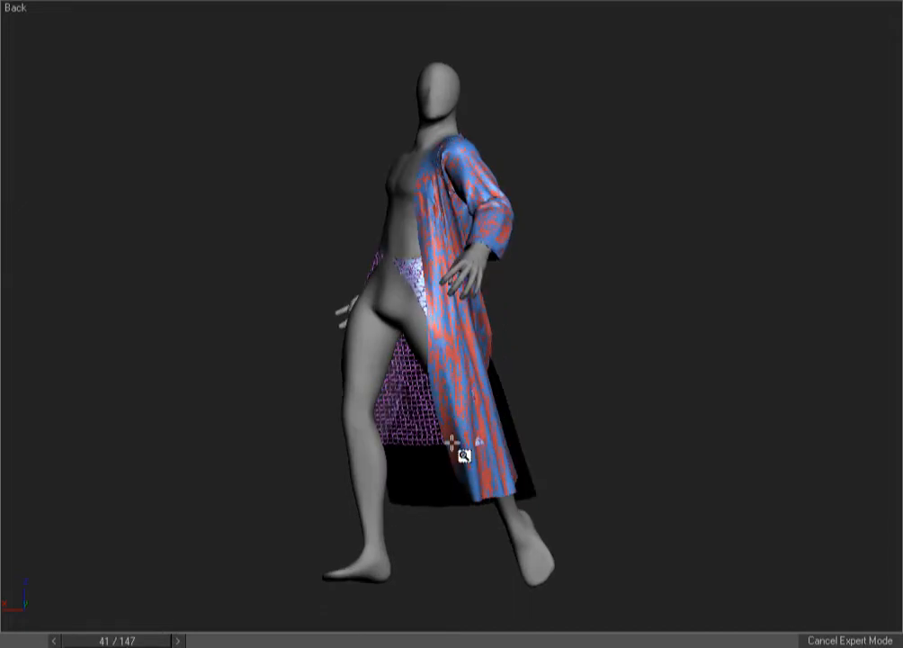
# Go to frame 40 and examine closely where the chain links poke through the lower part of the coat in the back view
pyautogui.click(51, 640)
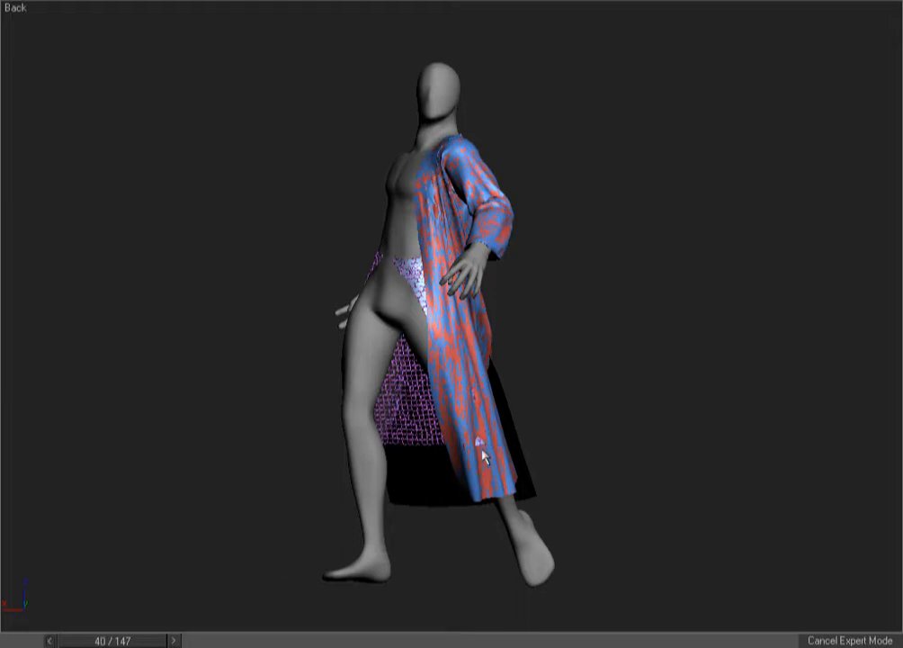
pyautogui.hotkey('ctrl', 'w')
pyautogui.moveTo(549, 328); pyautogui.dragTo(396, 502)
pyautogui.press('F3')
pyautogui.press('F3')
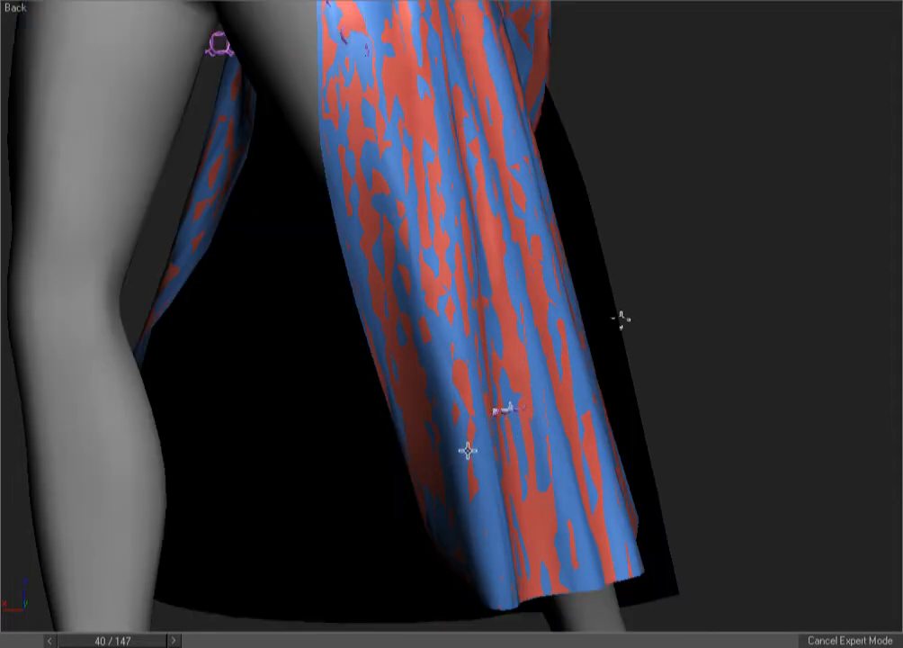
pyautogui.press('F3')
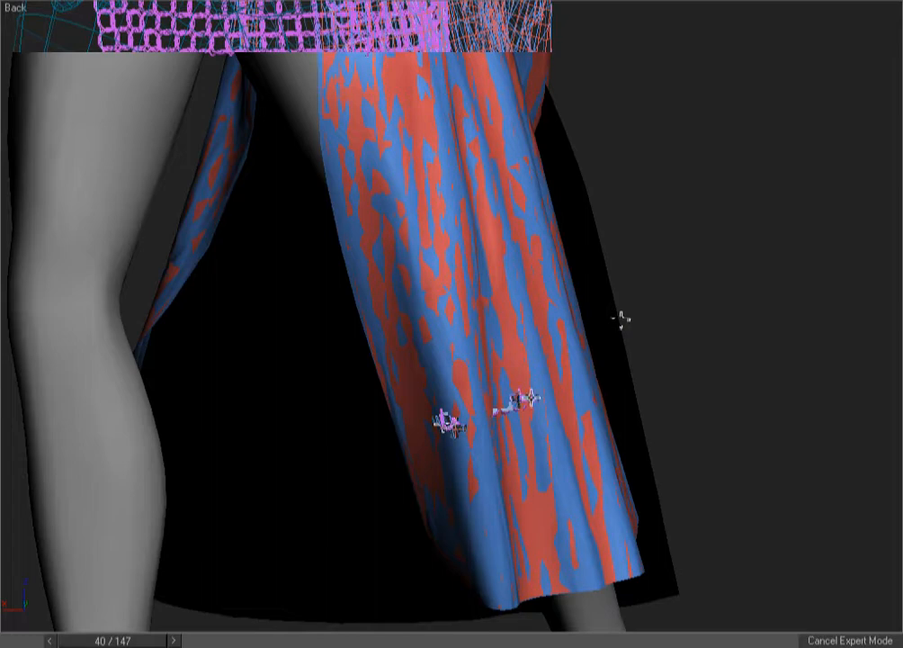
pyautogui.moveTo(650, 268); pyautogui.dragTo(332, 494)
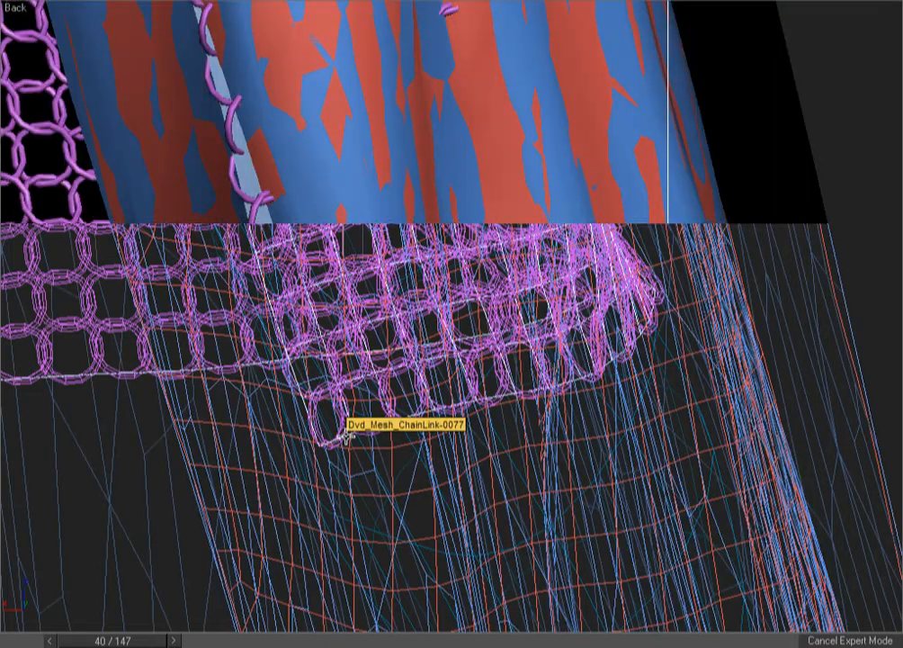
# Add a Mesh Select modifier to the chainmail cloth mesh and select the vertex at its lower protruding corner
pyautogui.hotkey('ctrl', 'x')
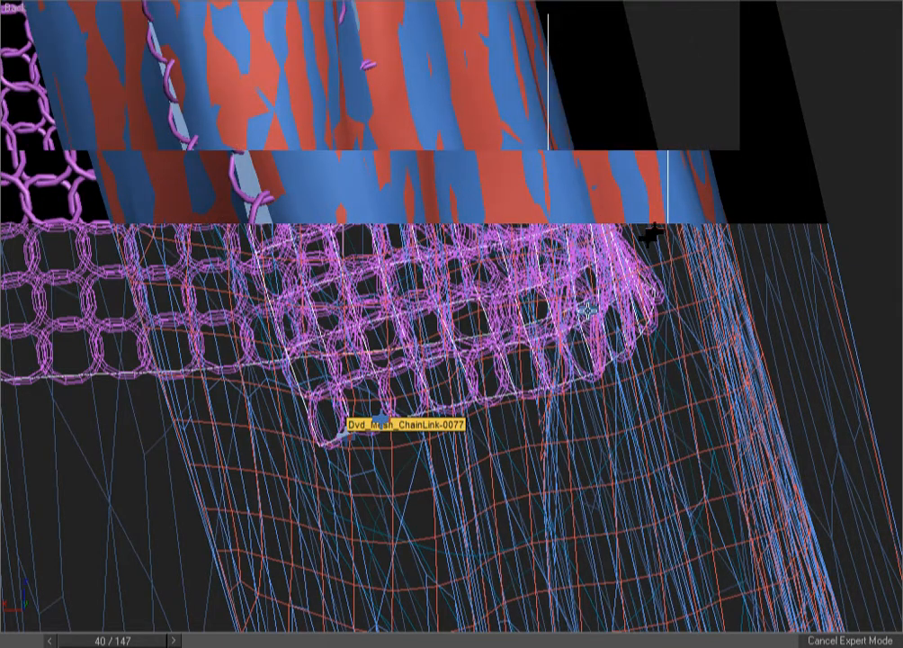
pyautogui.rightClick(495, 298)
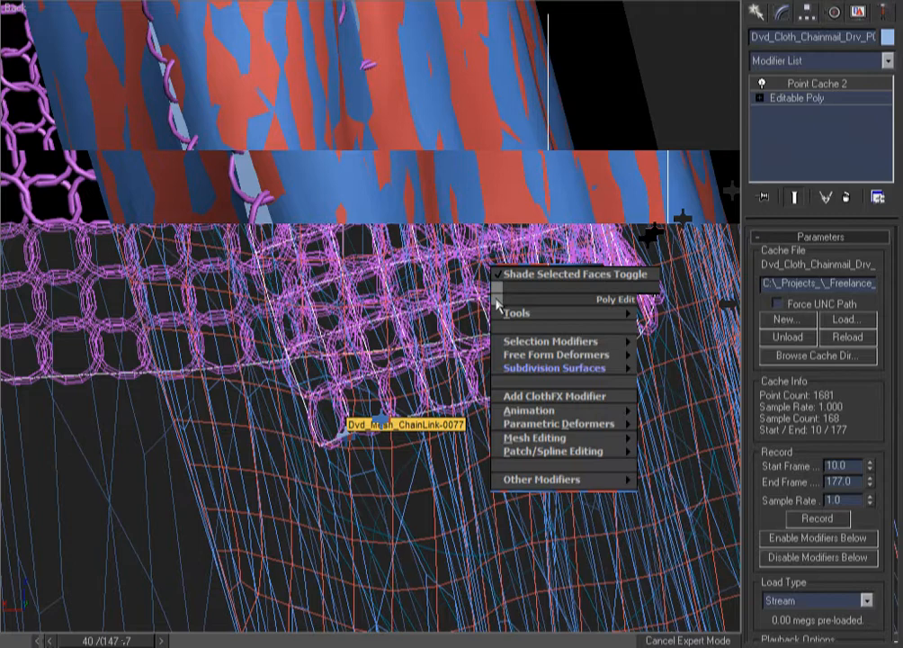
pyautogui.moveTo(590, 372)
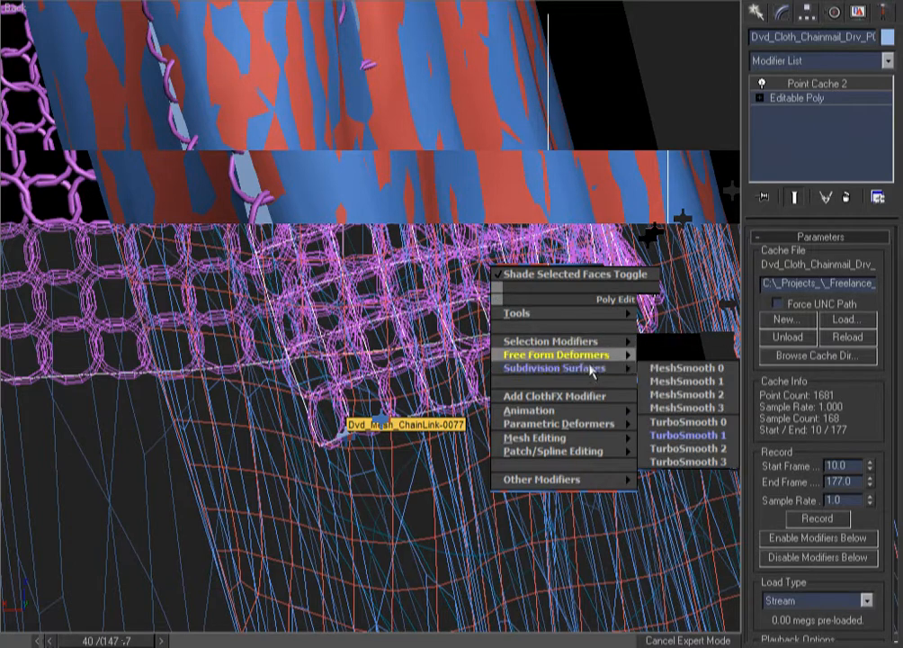
pyautogui.moveTo(585, 341)
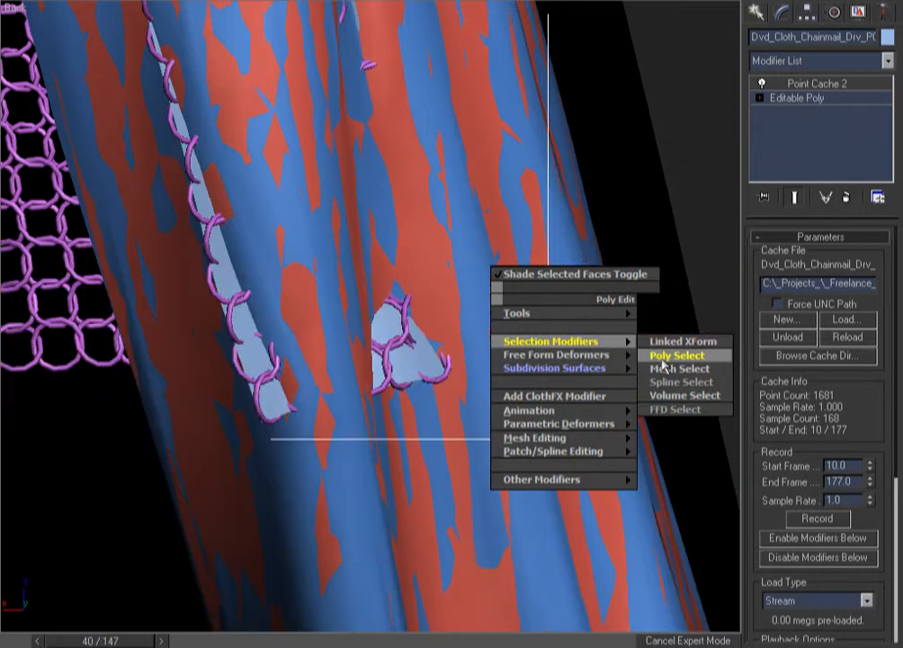
pyautogui.click(666, 368)
pyautogui.click(776, 262)
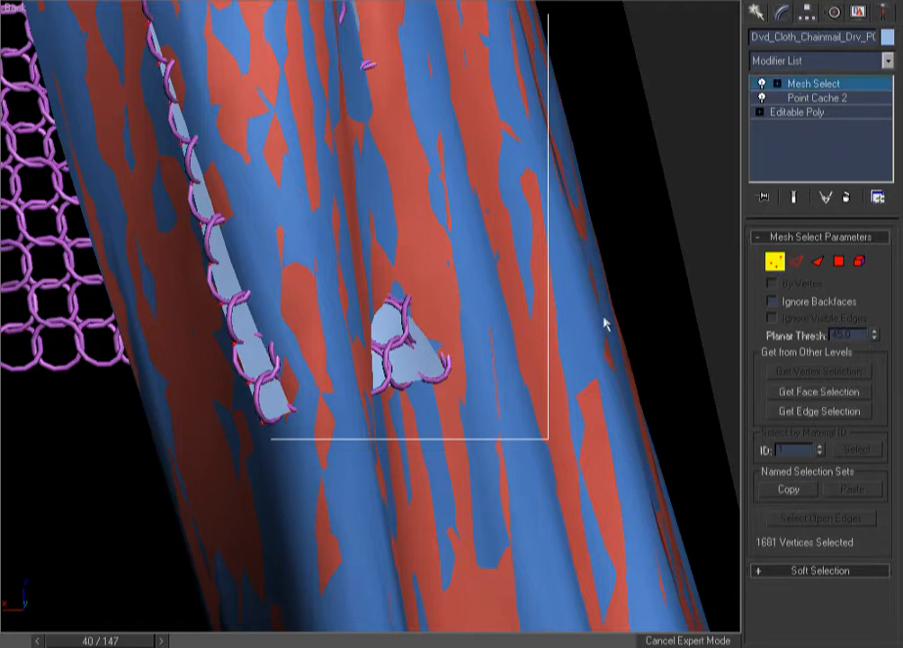
pyautogui.click(261, 420)
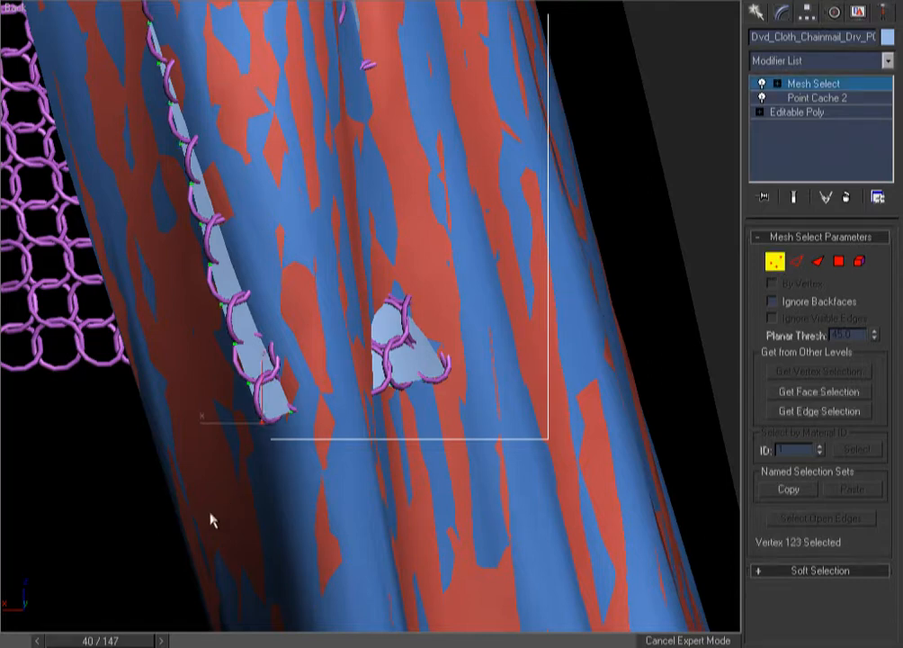
# Enable soft selection for the chainmail corner vertex with a falloff of 15.75
pyautogui.click(814, 570)
pyautogui.click(764, 444)
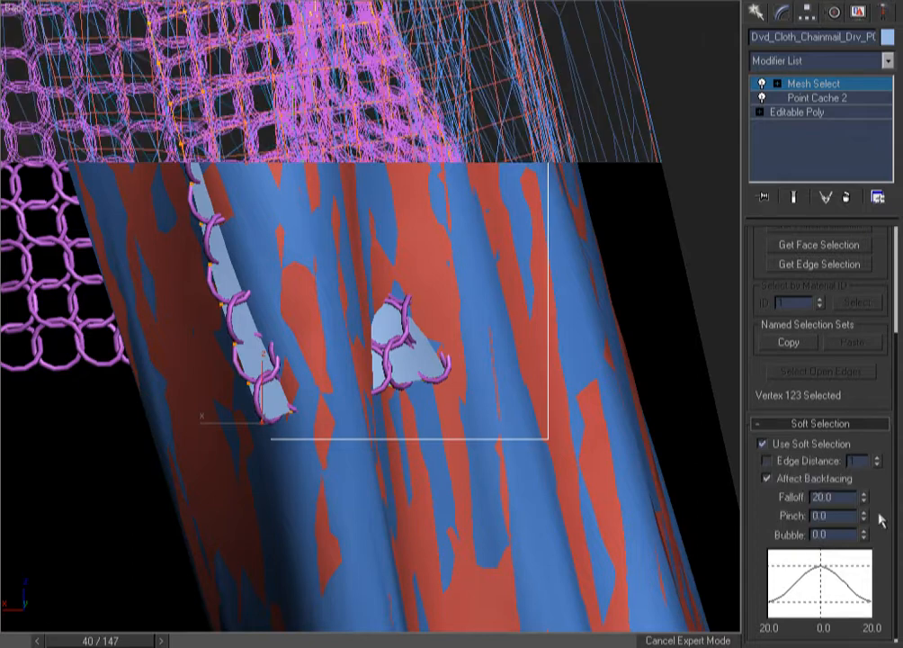
pyautogui.rightClick(867, 502)
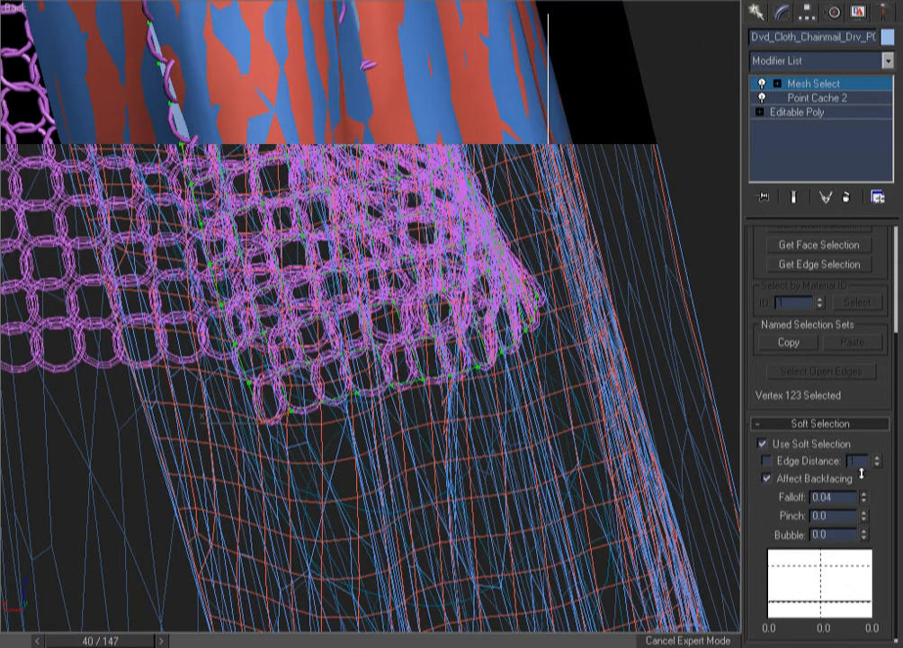
pyautogui.moveTo(808, 61); pyautogui.dragTo(806, 1)
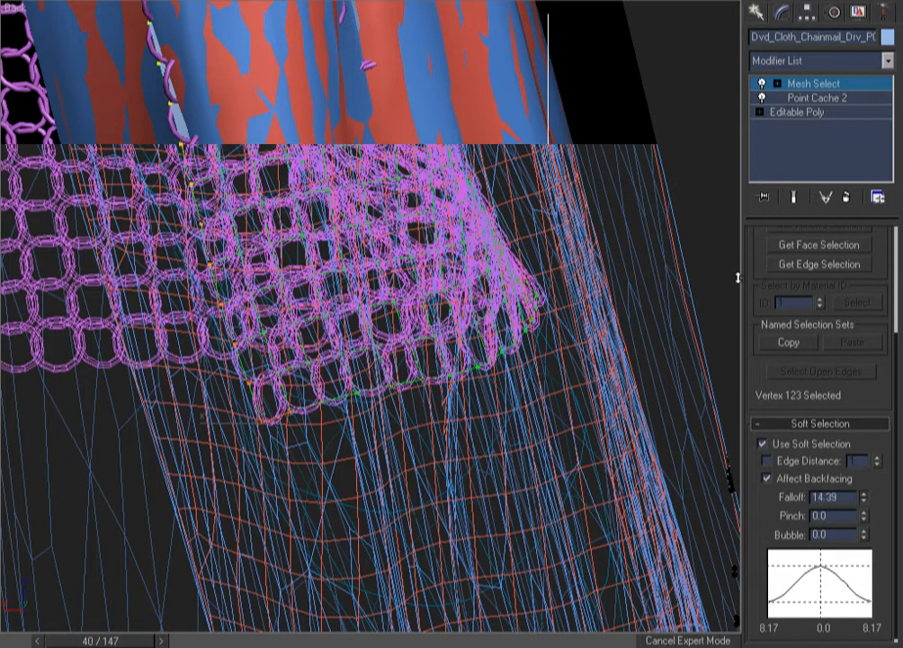
pyautogui.scroll(-5, 326, 262)
pyautogui.moveTo(326, 261); pyautogui.dragTo(325, 268, button='middle')
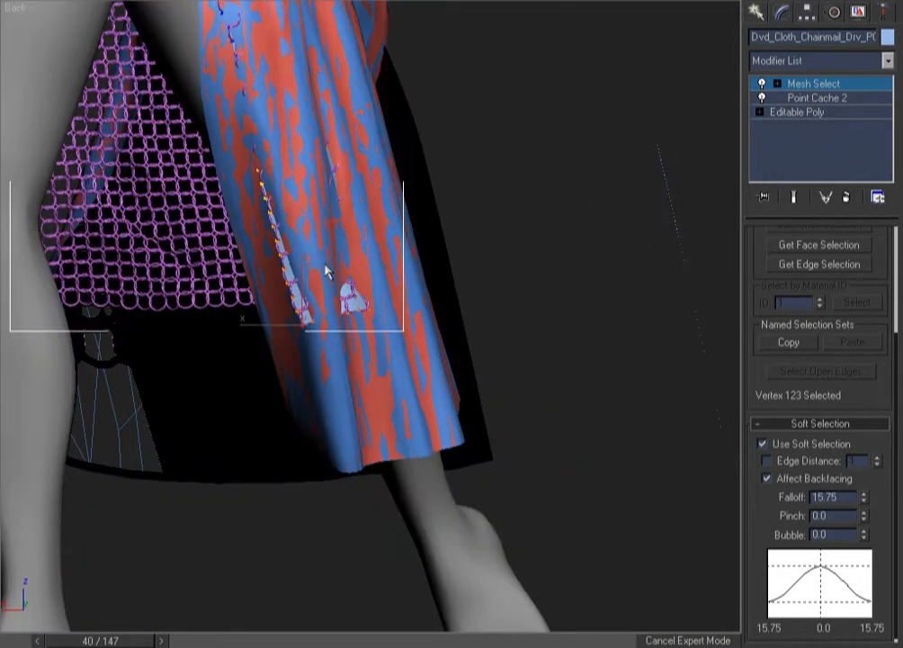
# Apply a Push modifier with a value of -0.66 to the soft-selected chainmail vertices, and deselect the mesh
pyautogui.rightClick(347, 169)
pyautogui.moveTo(367, 180)
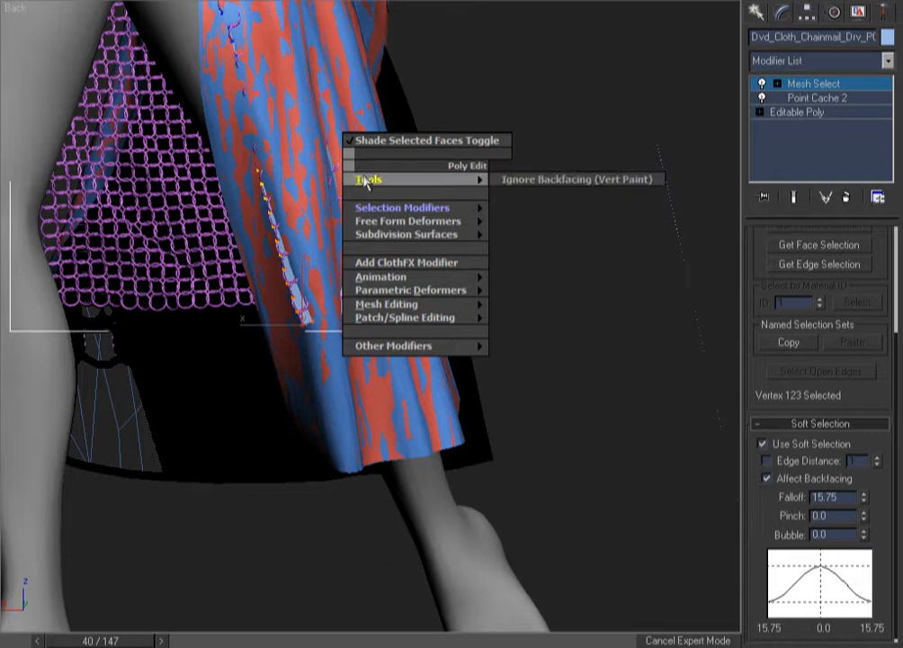
pyautogui.moveTo(419, 291)
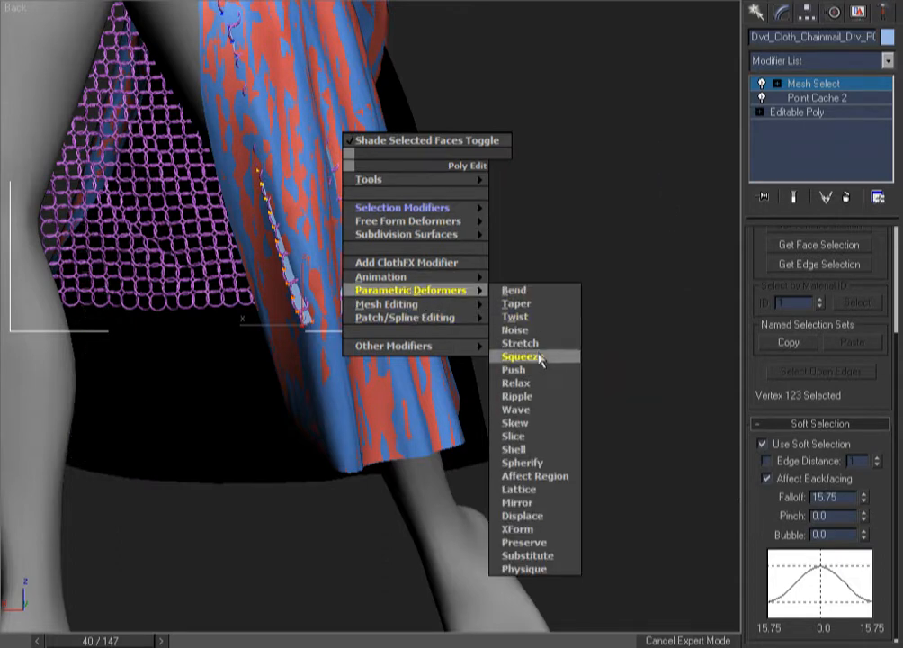
pyautogui.click(531, 370)
pyautogui.moveTo(882, 261); pyautogui.dragTo(891, 318)
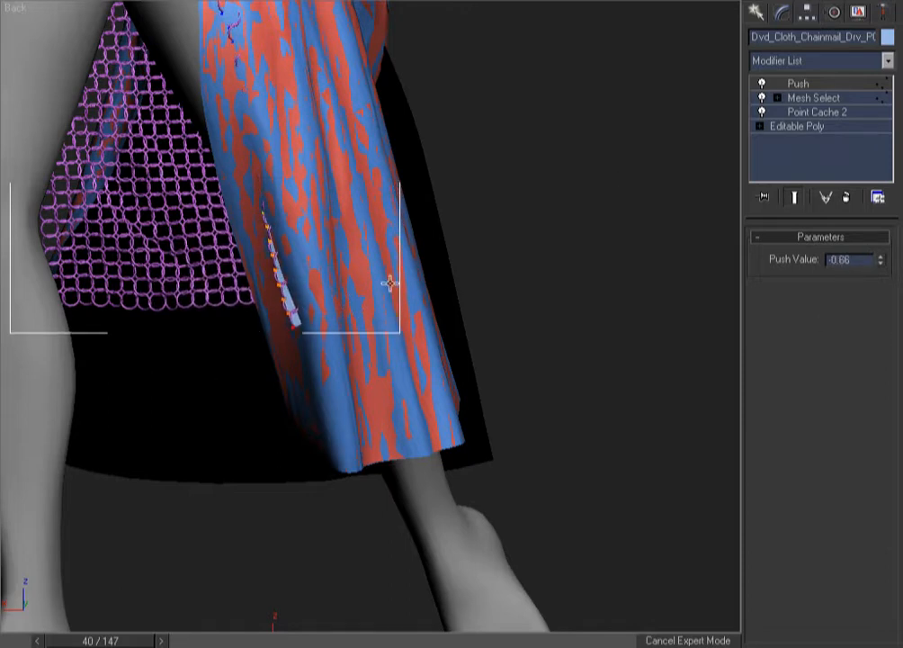
pyautogui.press('F3')
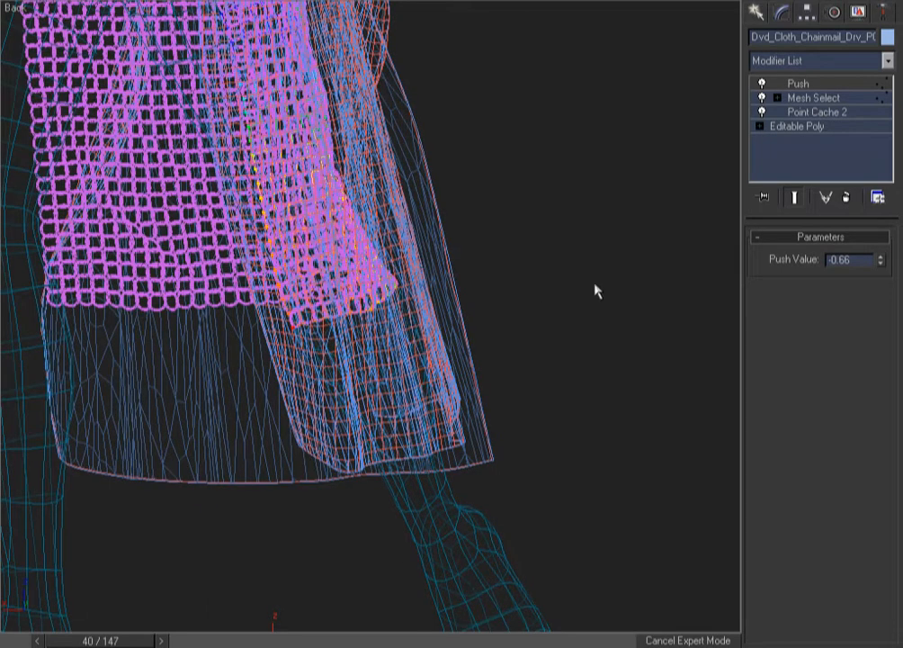
pyautogui.click(595, 290)
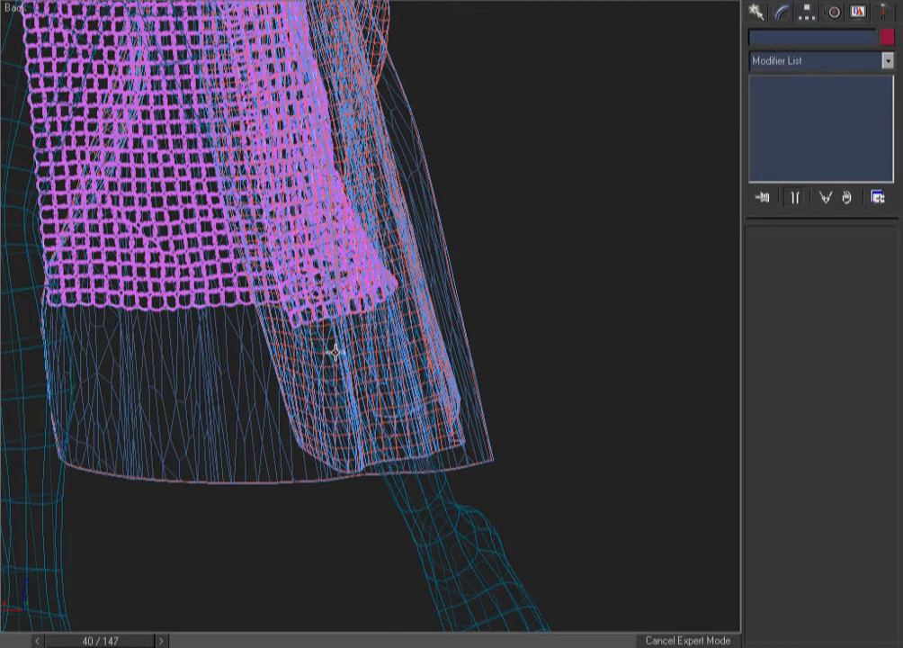
# Add a Mesh Select modifier to the coat mesh and set it to vertex level, with the protruding chain links in close view
pyautogui.click(302, 368)
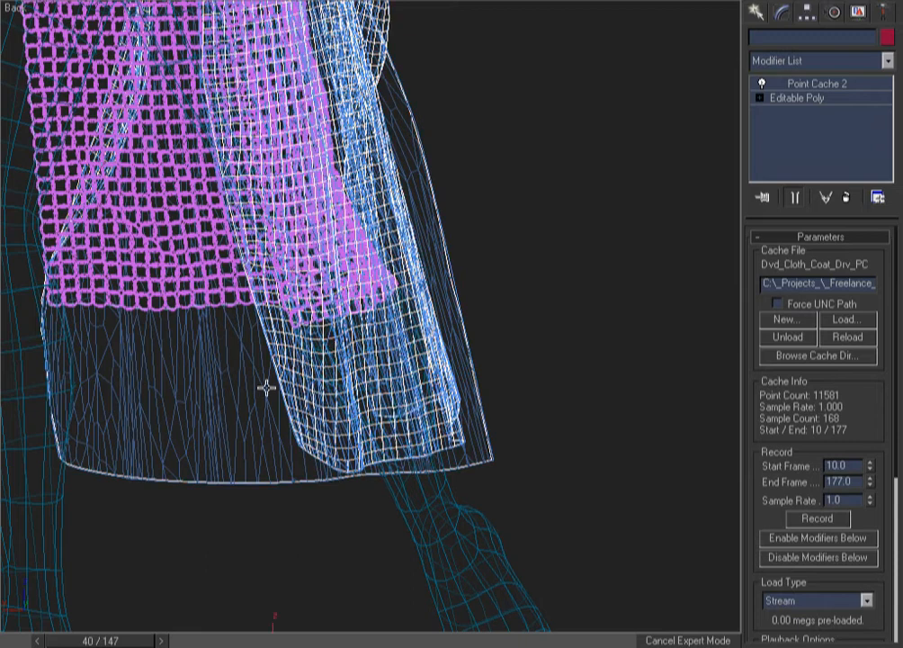
pyautogui.rightClick(556, 164)
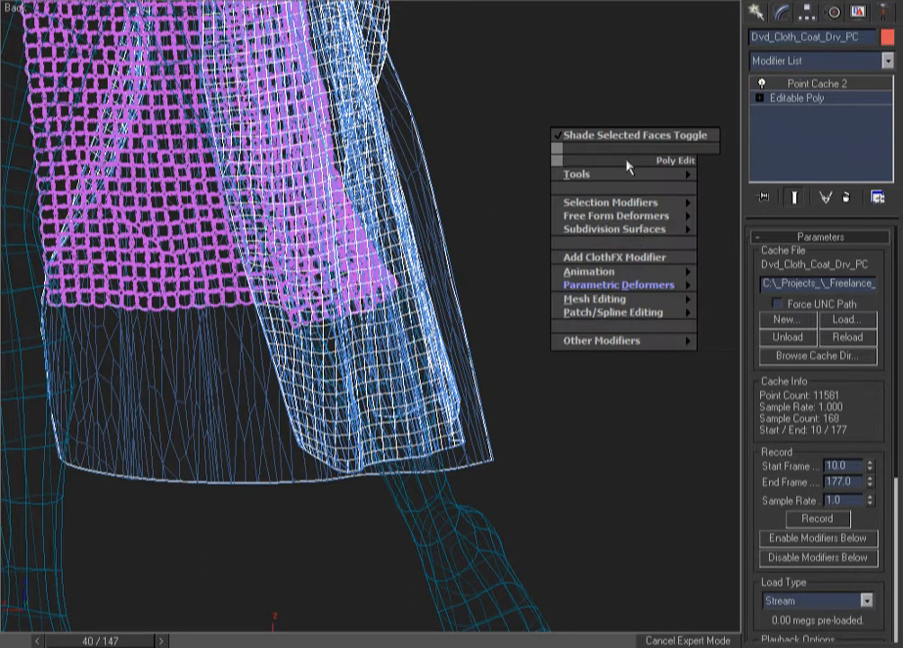
pyautogui.moveTo(642, 204)
pyautogui.click(732, 233)
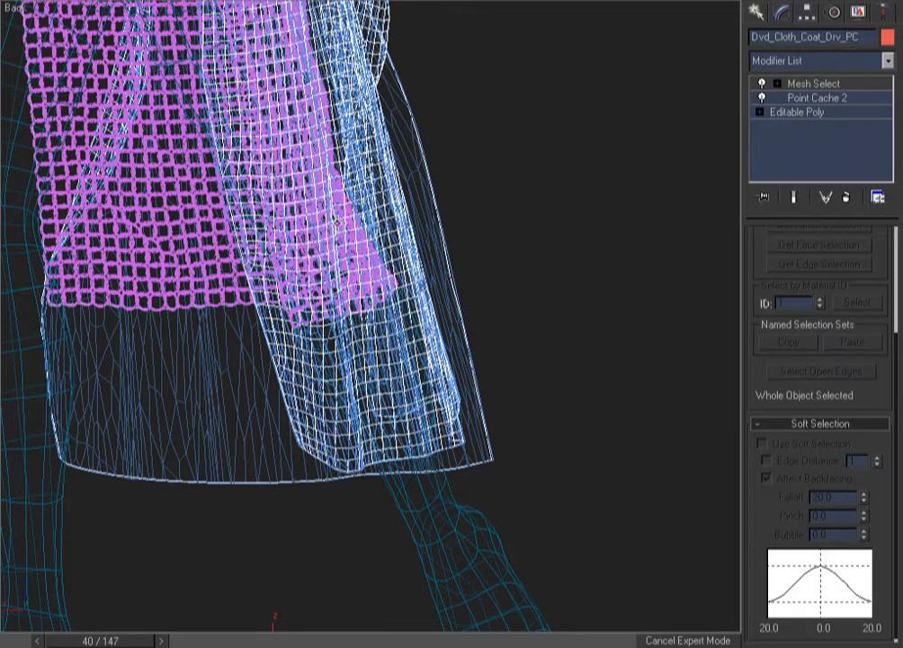
pyautogui.press('F3')
pyautogui.keyDown('alt'); pyautogui.moveTo(308, 342); pyautogui.dragTo(383, 326, button='middle'); pyautogui.keyUp('alt')
pyautogui.hotkey('ctrl', 'w')
pyautogui.moveTo(391, 101); pyautogui.dragTo(128, 434)
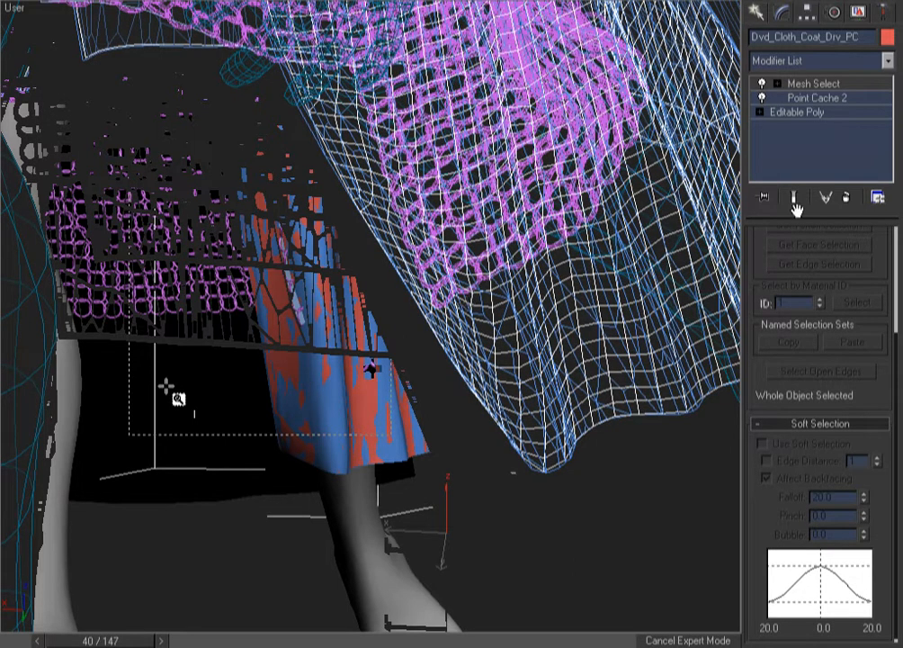
pyautogui.click(816, 82)
pyautogui.scroll(3, 761, 248)
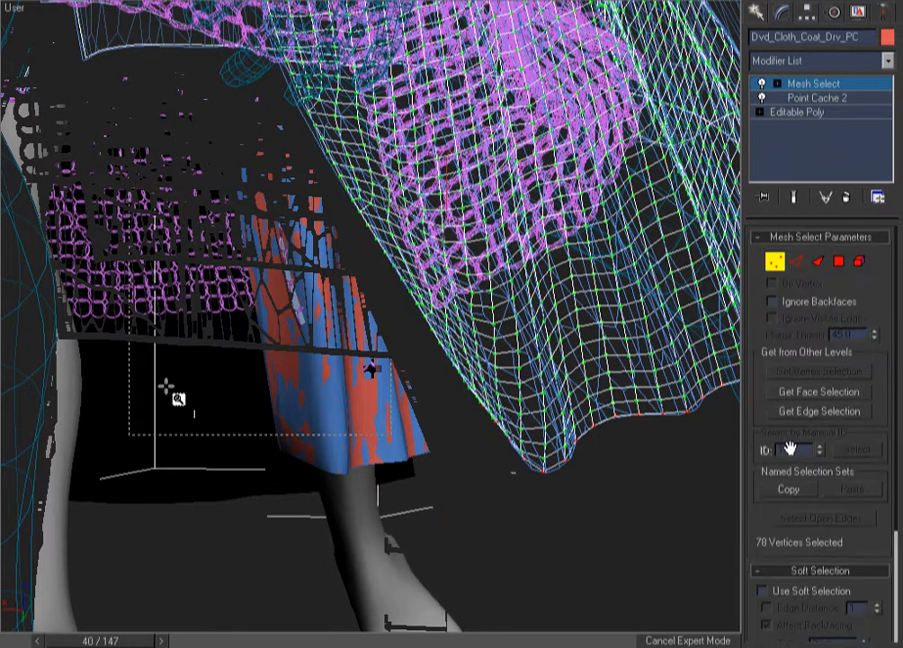
# Try to select the coat vertices in the area around the protruding chain links
pyautogui.moveTo(397, 364); pyautogui.dragTo(453, 167)
pyautogui.moveTo(376, 211); pyautogui.dragTo(424, 249)
pyautogui.press('F3')
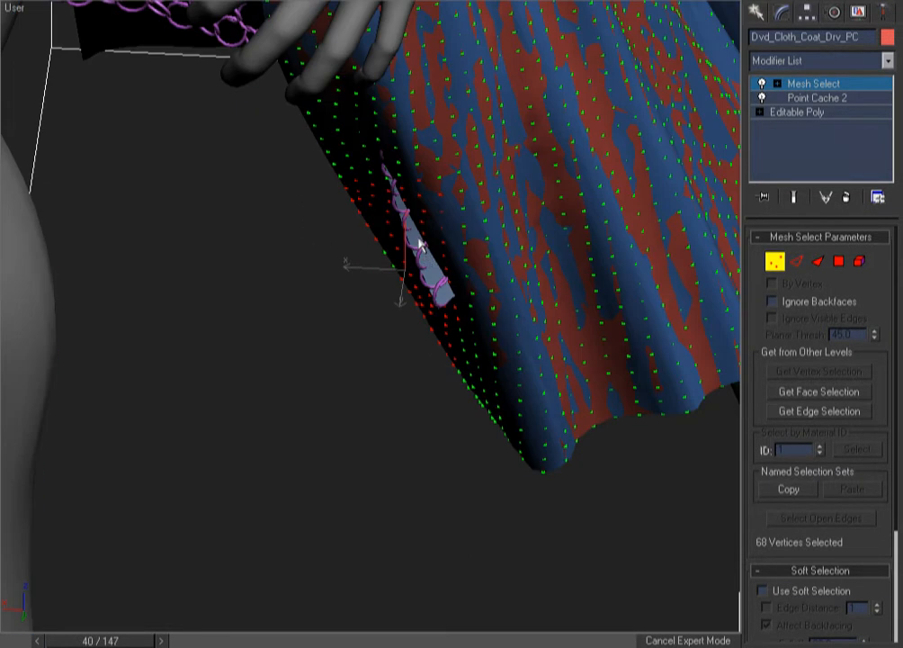
pyautogui.press('F3')
# Reselect the coat vertices along the protruding chain links and subtract the unwanted ones behind and around them
pyautogui.click(372, 370)
pyautogui.keyDown('shift'); pyautogui.rightClick(372, 369); pyautogui.keyUp('shift')
pyautogui.click(393, 476)
pyautogui.moveTo(454, 363); pyautogui.dragTo(397, 165)
pyautogui.moveTo(454, 337)
pyautogui.keyDown('alt'); pyautogui.mouseDown()
pyautogui.moveTo(445, 311)
pyautogui.moveTo(455, 364)
pyautogui.mouseUp(); pyautogui.keyUp('alt')
pyautogui.press('F3')
pyautogui.moveTo(385, 360)
pyautogui.keyDown('alt'); pyautogui.mouseDown(button='middle')
pyautogui.moveTo(401, 338)
pyautogui.moveTo(366, 342)
pyautogui.moveTo(359, 376)
pyautogui.moveTo(371, 411)
pyautogui.mouseUp(button='middle'); pyautogui.keyUp('alt')
pyautogui.moveTo(367, 377)
pyautogui.keyDown('alt'); pyautogui.mouseDown()
pyautogui.moveTo(409, 277)
pyautogui.moveTo(409, 255)
pyautogui.moveTo(410, 308)
pyautogui.mouseUp(); pyautogui.keyUp('alt')
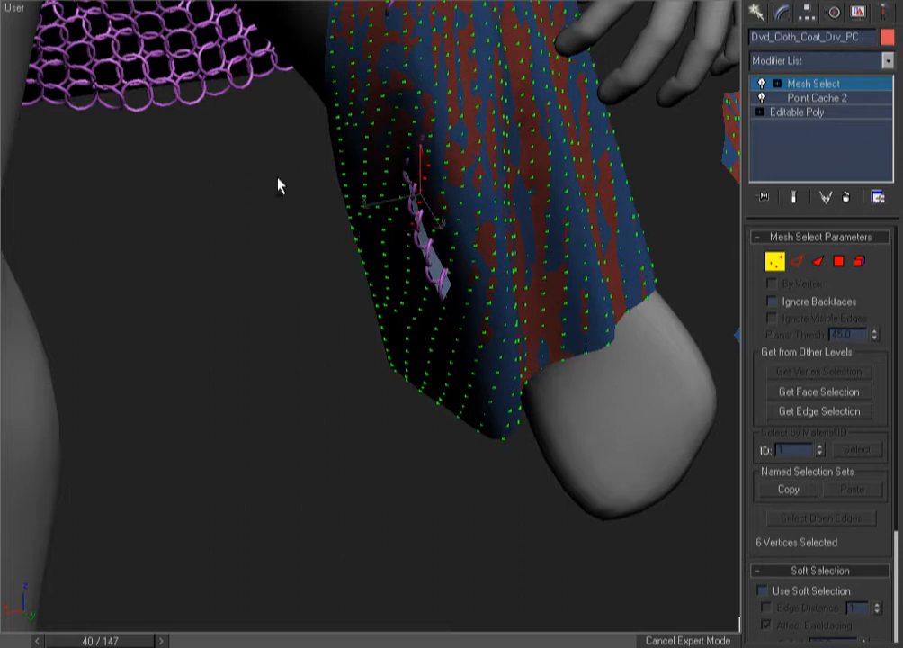
# Add the remaining coat vertices beside the protruding chain links to the selection and remove the stray ones at the coat's edge
pyautogui.keyDown('ctrl'); pyautogui.click(343, 166); pyautogui.keyUp('ctrl')
pyautogui.keyDown('ctrl'); pyautogui.click(418, 205); pyautogui.keyUp('ctrl')
pyautogui.keyDown('ctrl'); pyautogui.click(427, 235); pyautogui.keyUp('ctrl')
pyautogui.keyDown('ctrl'); pyautogui.click(446, 304); pyautogui.keyUp('ctrl')
pyautogui.keyDown('ctrl'); pyautogui.click(437, 286); pyautogui.keyUp('ctrl')
pyautogui.keyDown('ctrl'); pyautogui.click(416, 230); pyautogui.keyUp('ctrl')
pyautogui.keyDown('alt'); pyautogui.click(342, 163); pyautogui.keyUp('alt')
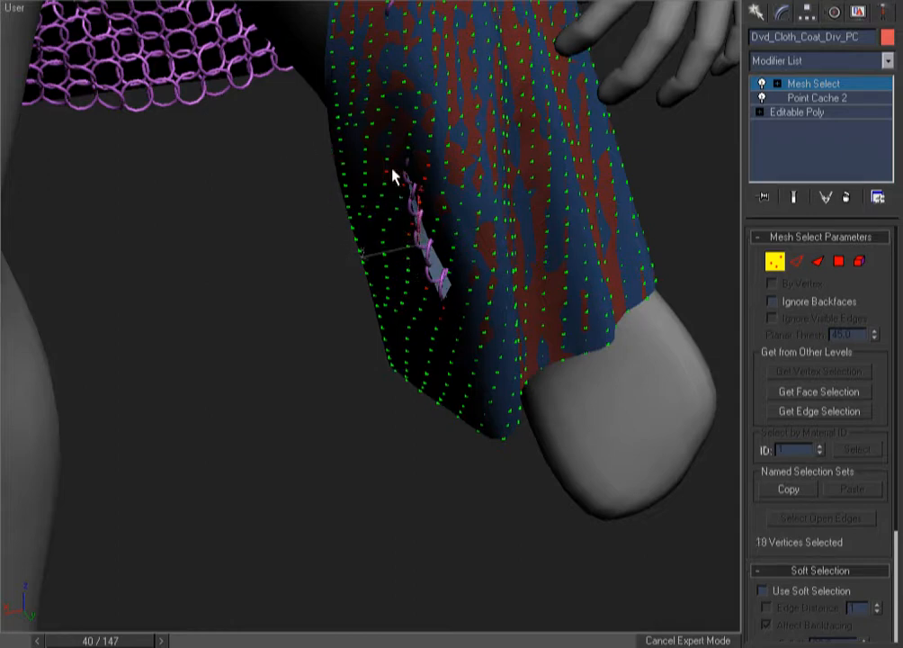
pyautogui.keyDown('alt'); pyautogui.click(410, 170); pyautogui.keyUp('alt')
pyautogui.press('F3')
pyautogui.press('F3')
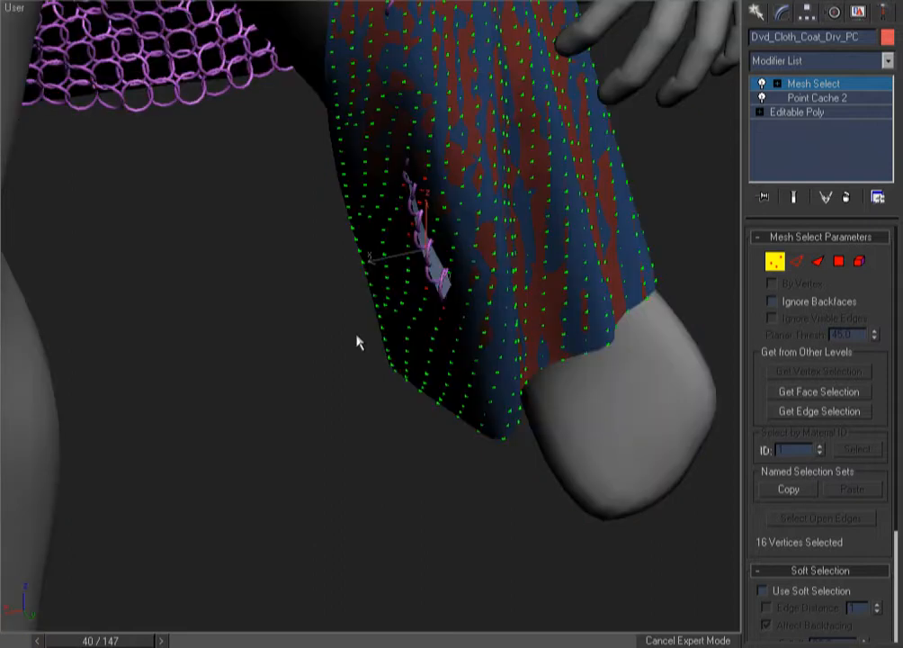
# Enable soft selection for the selected coat vertices with a falloff of 1.46
pyautogui.click(791, 594)
pyautogui.moveTo(861, 541); pyautogui.dragTo(846, 316)
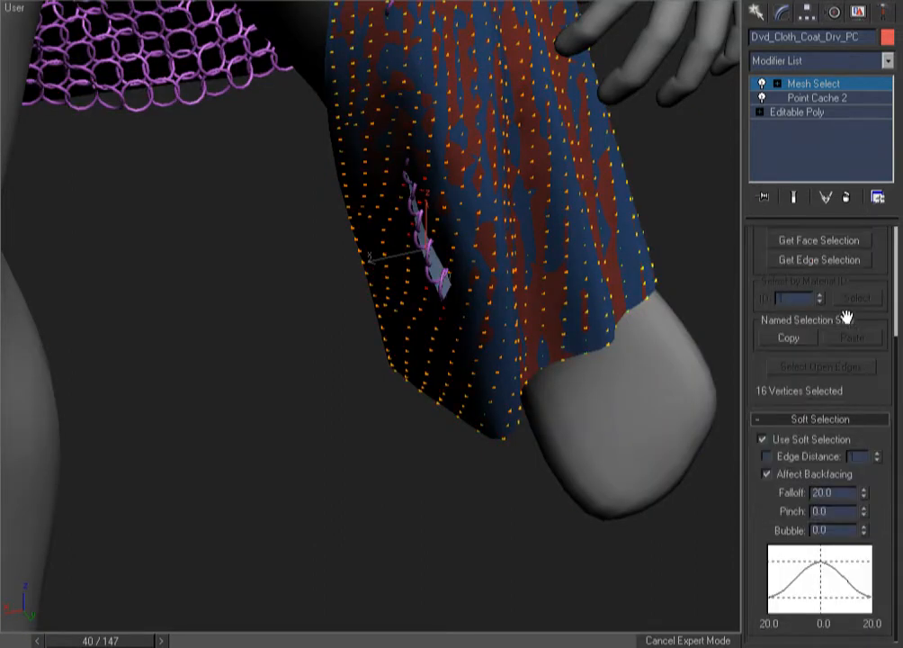
pyautogui.rightClick(865, 494)
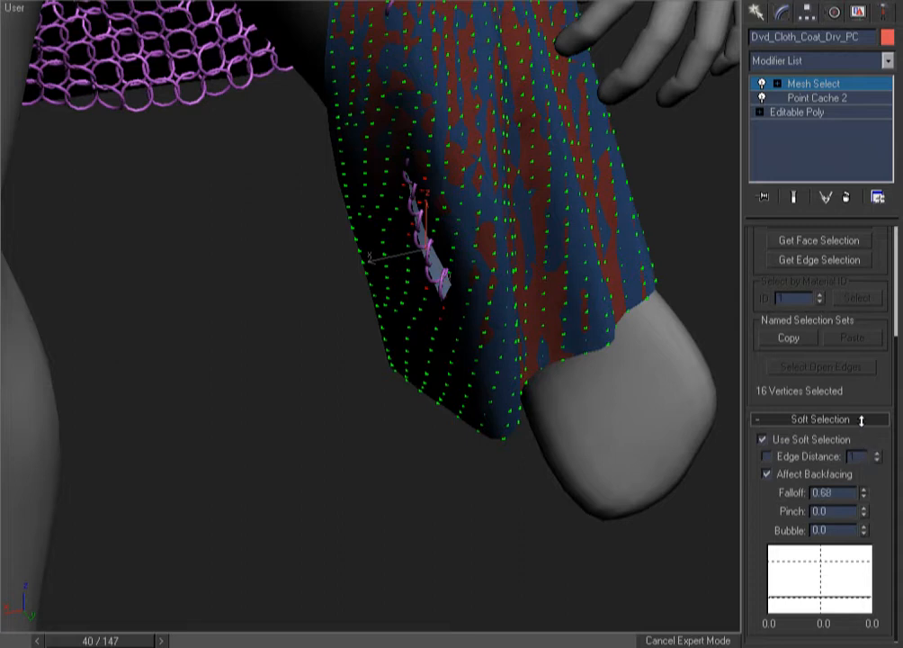
pyautogui.moveTo(857, 393); pyautogui.dragTo(856, 397)
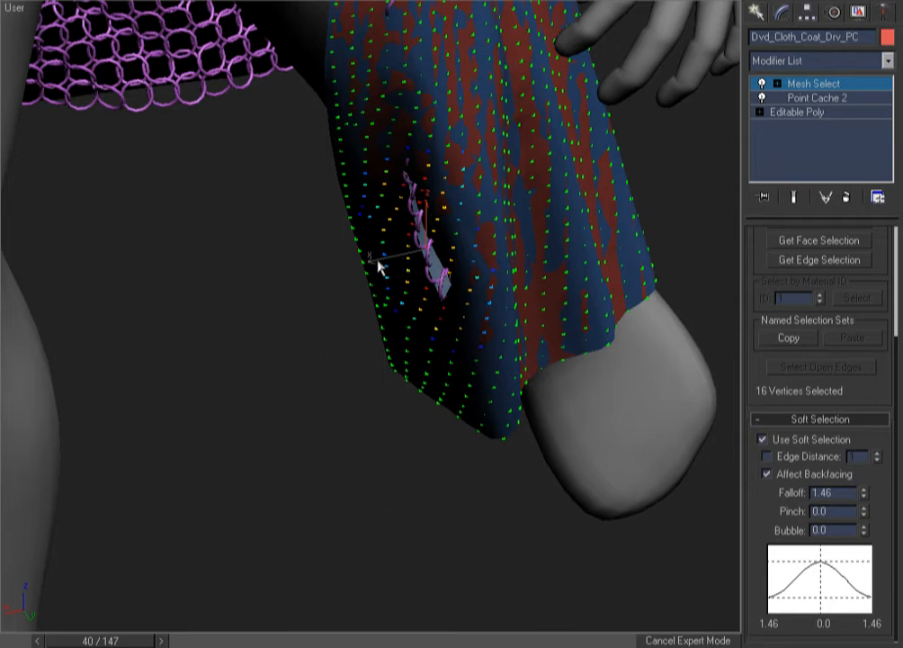
pyautogui.rightClick(477, 306)
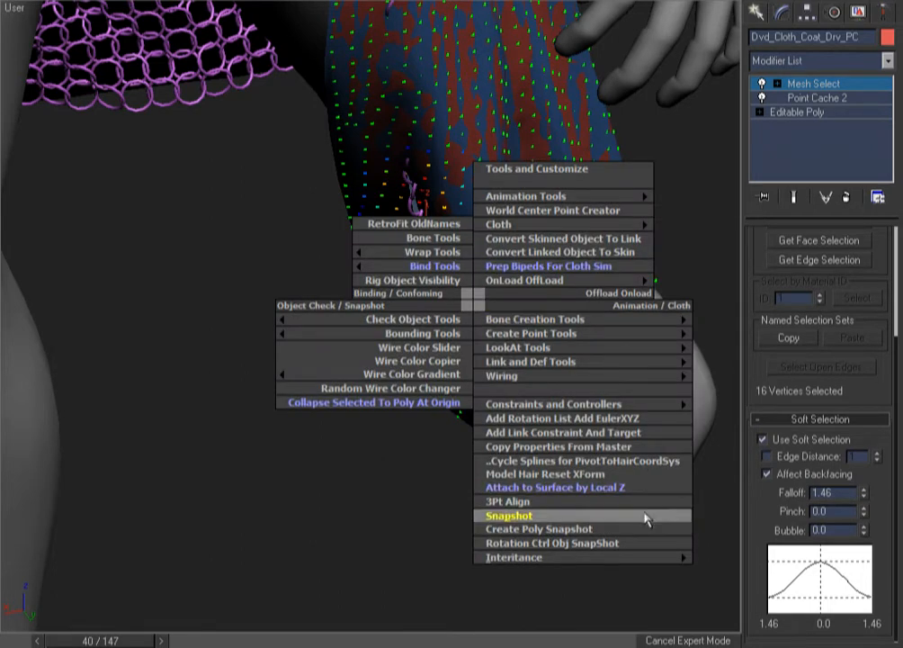
pyautogui.rightClick(269, 205)
pyautogui.click(273, 204)
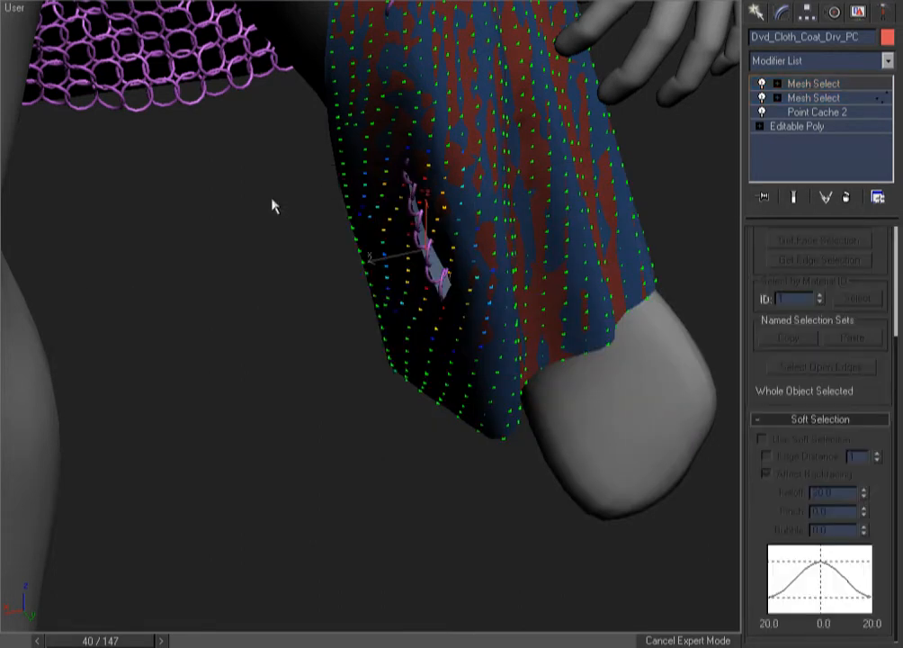
pyautogui.click(849, 199)
# Apply a Push modifier above the Mesh Select on the coat and set its push value to 0.2
pyautogui.rightClick(362, 195)
pyautogui.moveTo(477, 335)
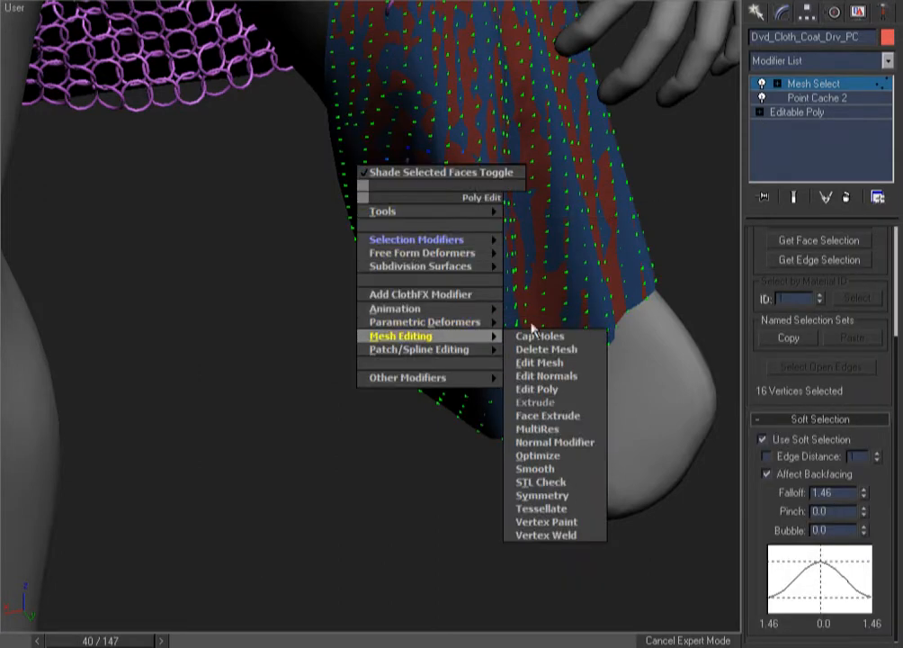
pyautogui.click(503, 401)
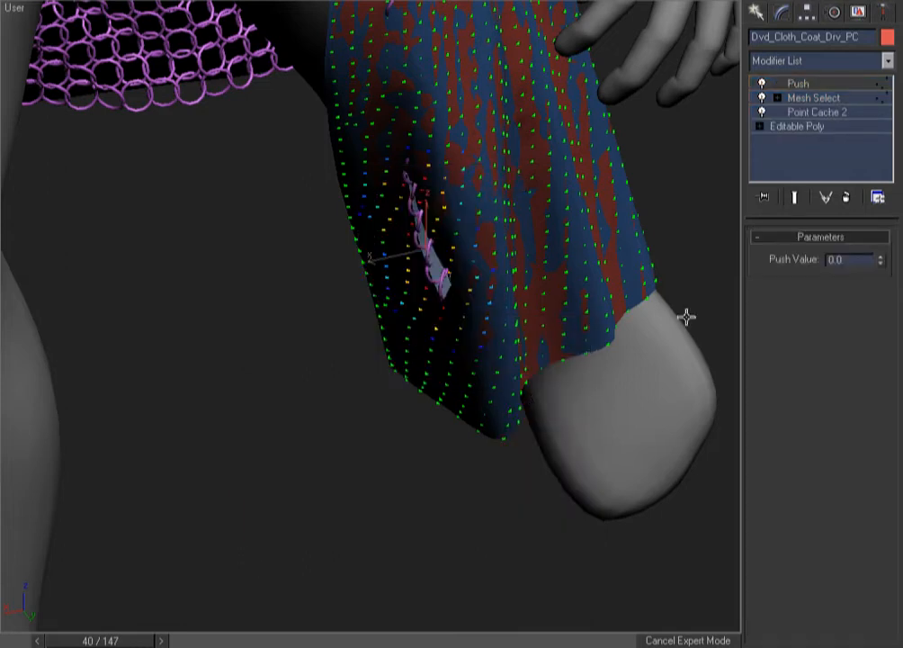
pyautogui.moveTo(882, 262); pyautogui.dragTo(881, 218)
pyautogui.rightClick(882, 218)
pyautogui.moveTo(882, 265); pyautogui.dragTo(885, 251)
pyautogui.keyDown('alt'); pyautogui.moveTo(477, 317); pyautogui.dragTo(433, 330, button='middle'); pyautogui.keyUp('alt')
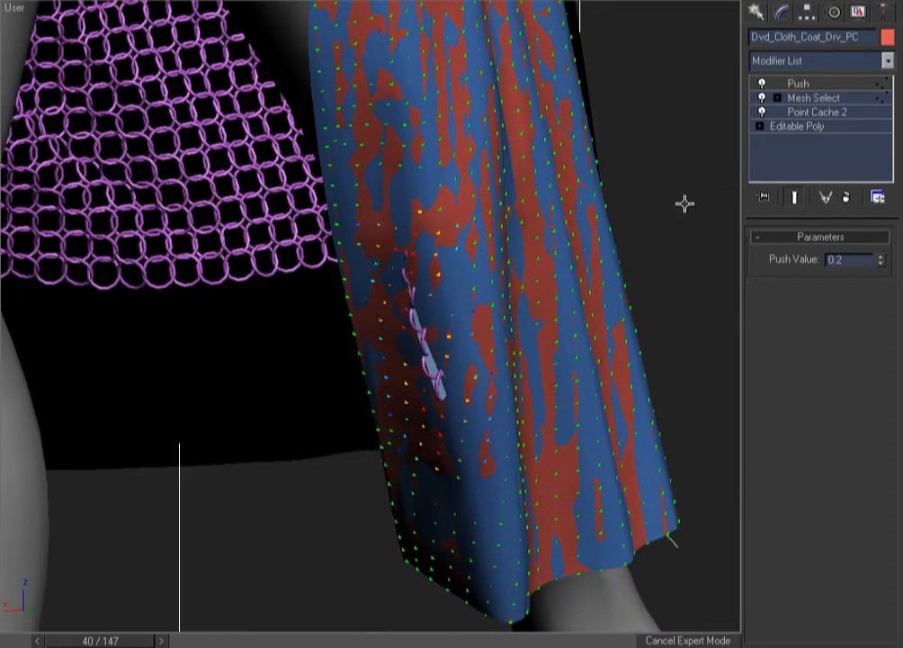
# Widen the soft selection below the Push modifier to a falloff of 3.939 and set its pinch to 1.04
pyautogui.click(846, 98)
pyautogui.scroll(-5, 881, 456)
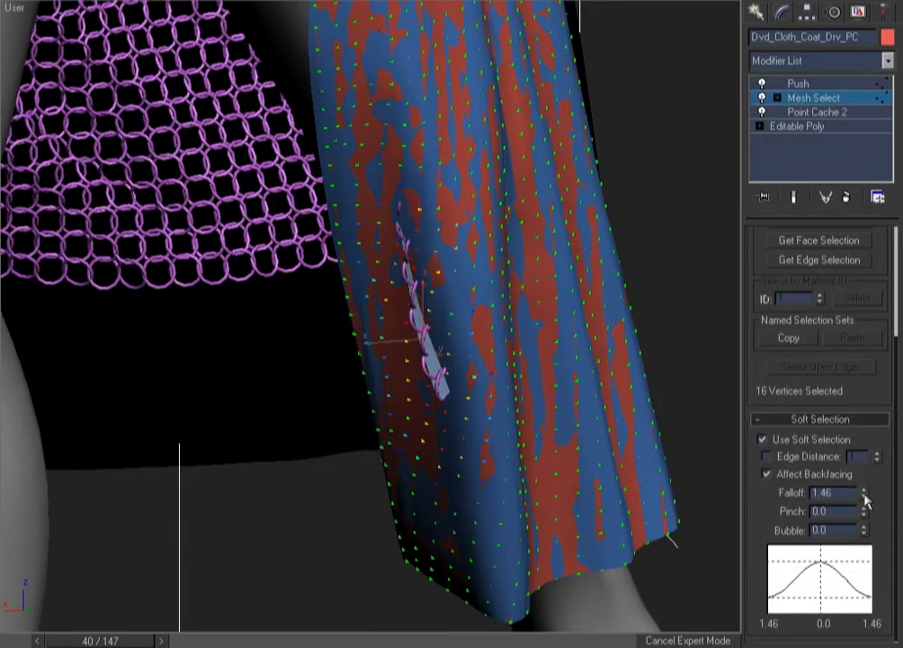
pyautogui.moveTo(861, 495); pyautogui.dragTo(875, 457)
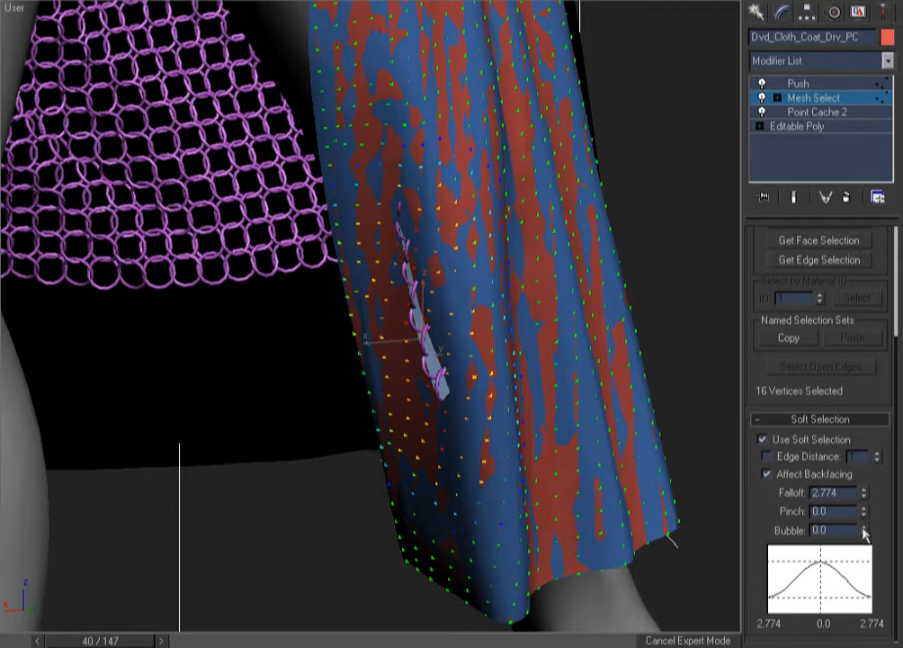
pyautogui.moveTo(863, 511); pyautogui.dragTo(853, 418)
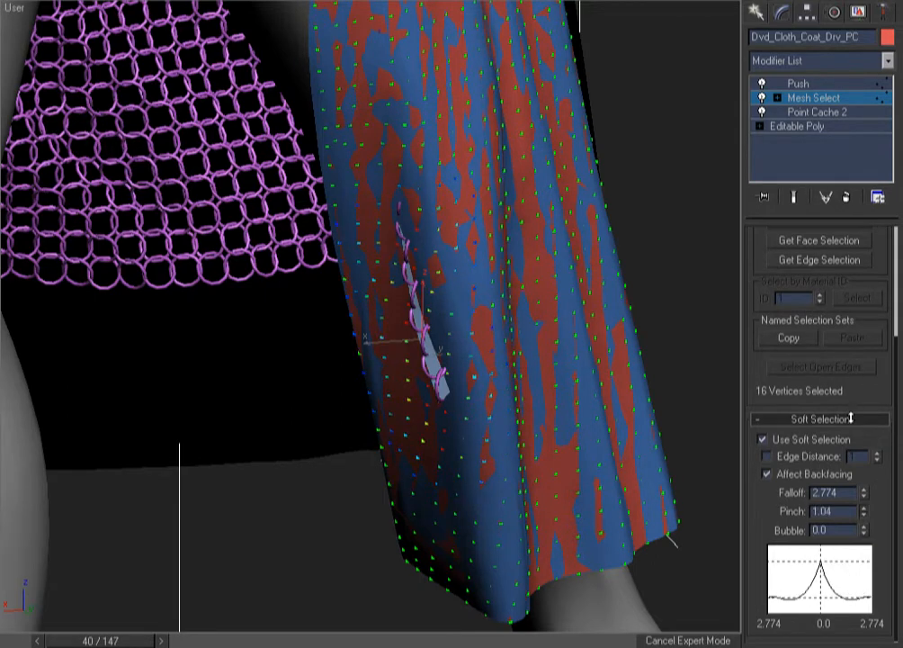
pyautogui.moveTo(866, 500); pyautogui.dragTo(875, 459)
# Set the Push modifier's value to 0.7
pyautogui.click(815, 84)
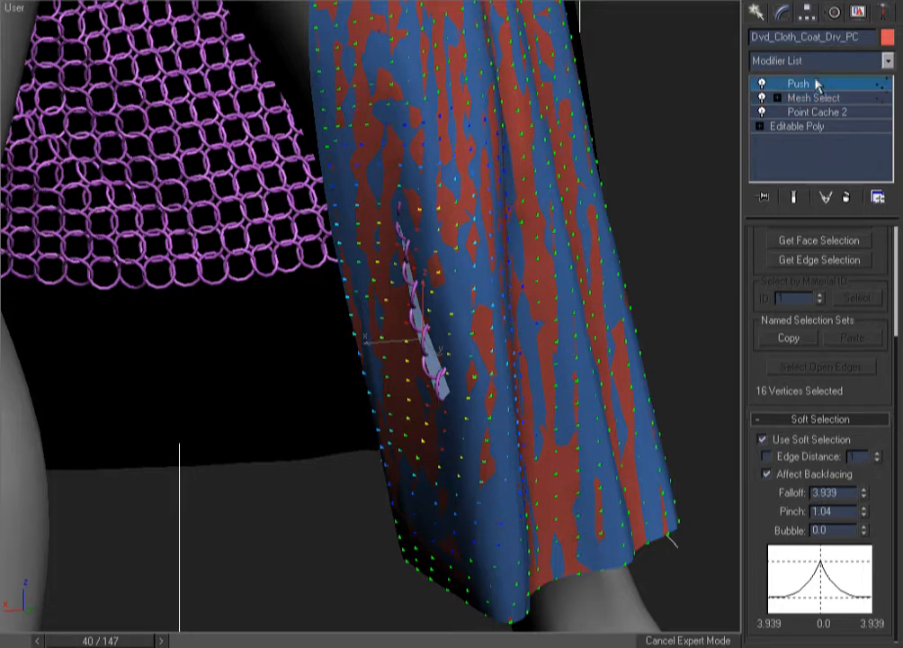
pyautogui.moveTo(883, 263); pyautogui.dragTo(895, 220)
pyautogui.keyDown('alt'); pyautogui.moveTo(531, 342); pyautogui.dragTo(319, 364, button='middle'); pyautogui.keyUp('alt')
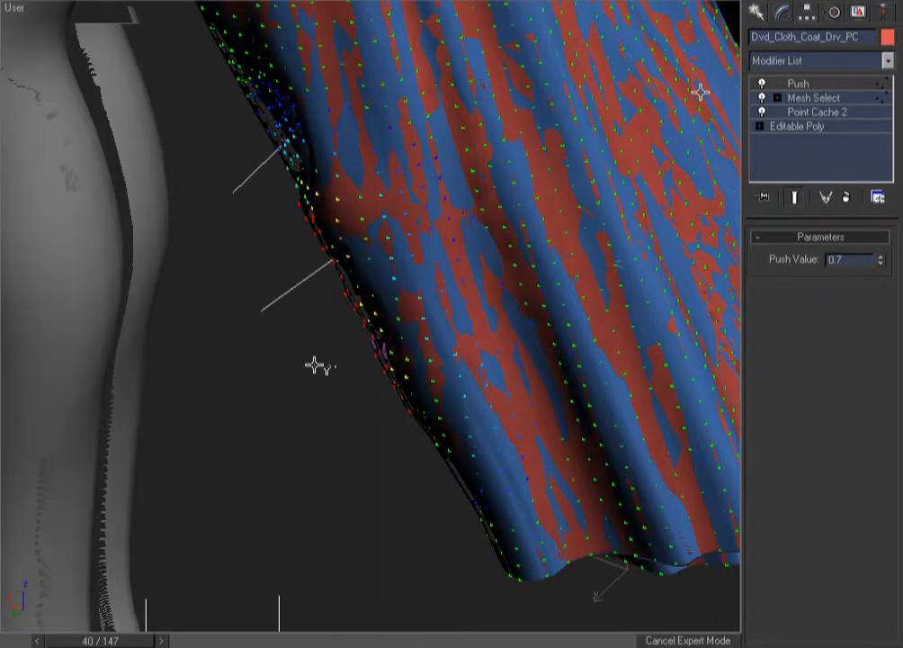
pyautogui.scroll(-5, 441, 372)
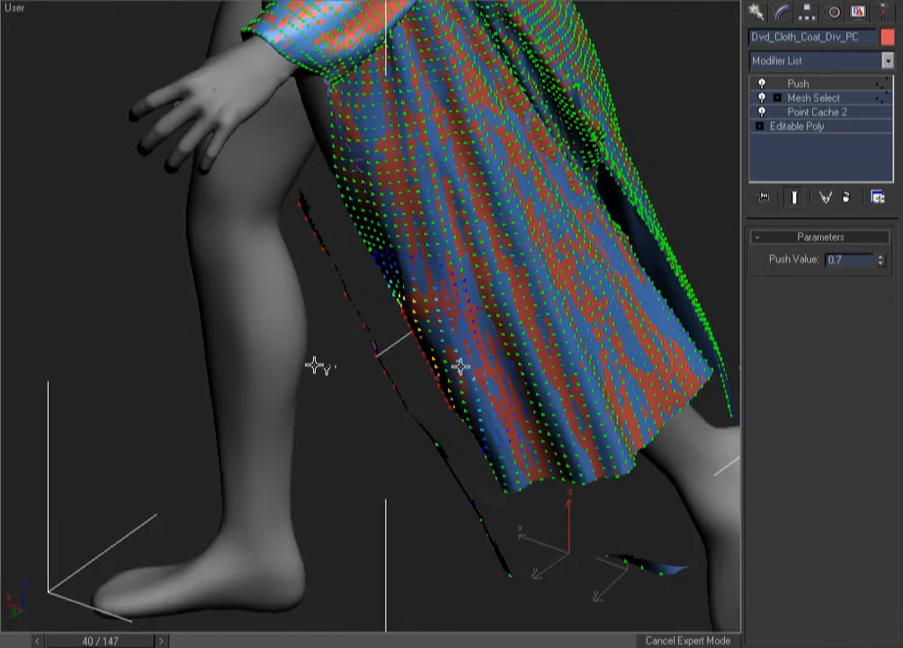
# Examine the pushed area near the coat's hem and the rest of the coat up to the creased elbow of the sleeve
pyautogui.press('F3')
pyautogui.press('F3')
pyautogui.scroll(2, 428, 305)
pyautogui.keyDown('alt'); pyautogui.moveTo(428, 304); pyautogui.dragTo(465, 324, button='middle'); pyautogui.keyUp('alt')
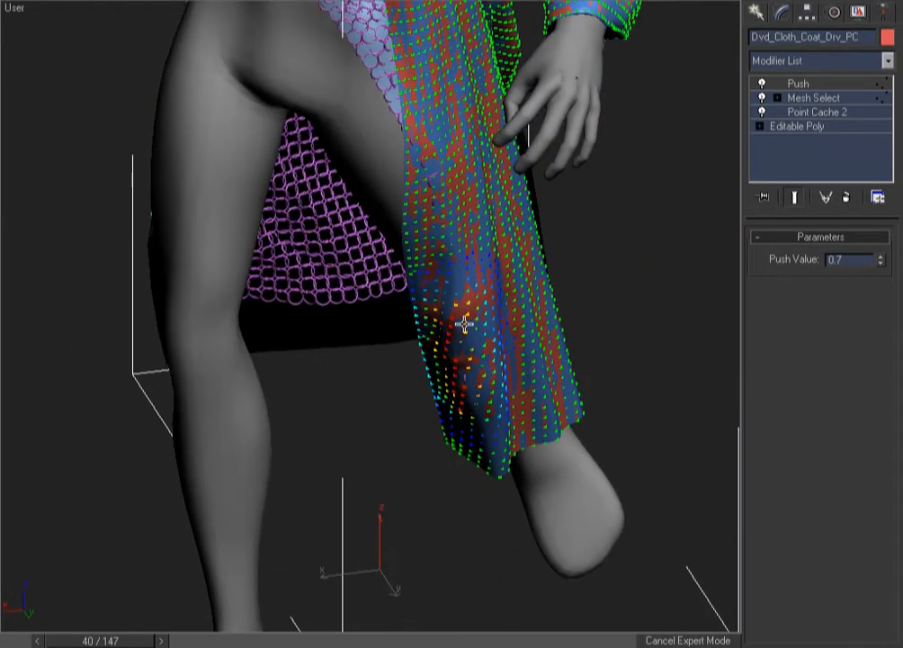
pyautogui.press('F3')
pyautogui.press('F3')
pyautogui.moveTo(413, 210); pyautogui.dragTo(396, 333, button='middle')
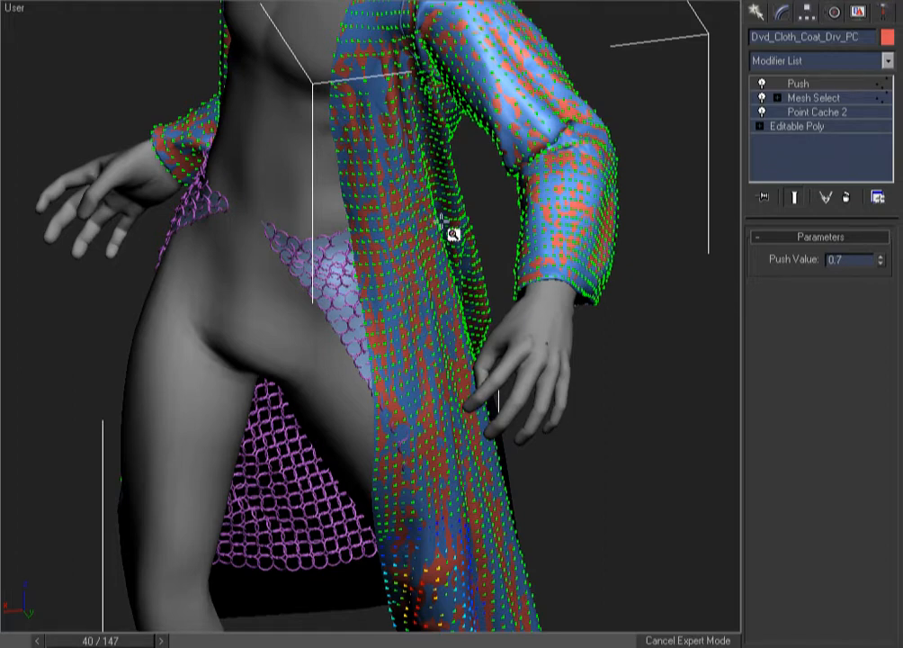
pyautogui.press('F3')
pyautogui.press('F3')
pyautogui.rightClick(672, 160)
pyautogui.press('F3')
pyautogui.moveTo(642, 68)
pyautogui.mouseDown()
pyautogui.moveTo(458, 270)
pyautogui.moveTo(439, 258)
pyautogui.mouseUp()
pyautogui.press('F3')
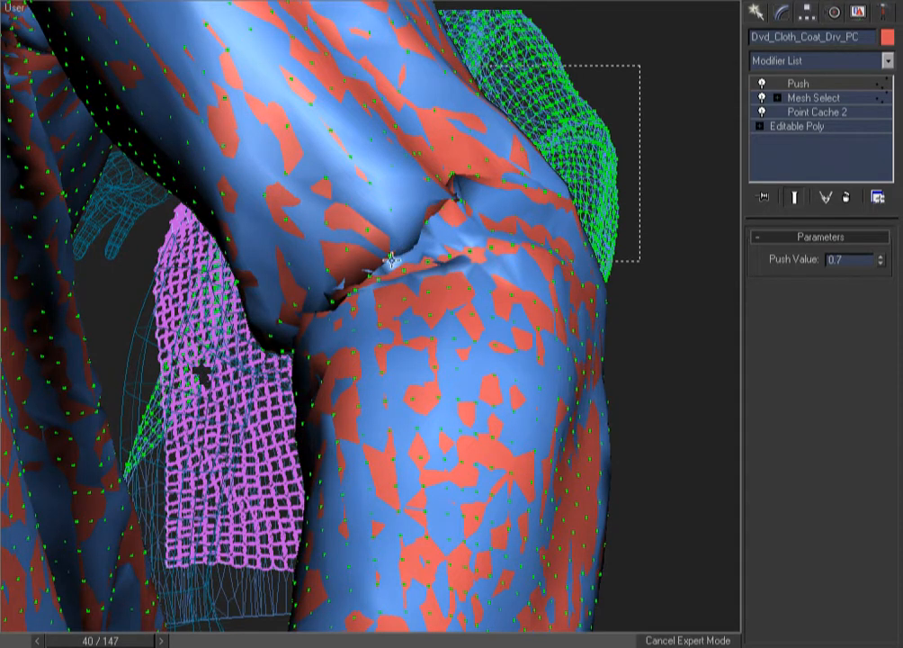
# Add a second Mesh Select modifier above Push and switch it to vertex level
pyautogui.rightClick(444, 222)
pyautogui.moveTo(469, 243)
pyautogui.moveTo(501, 277)
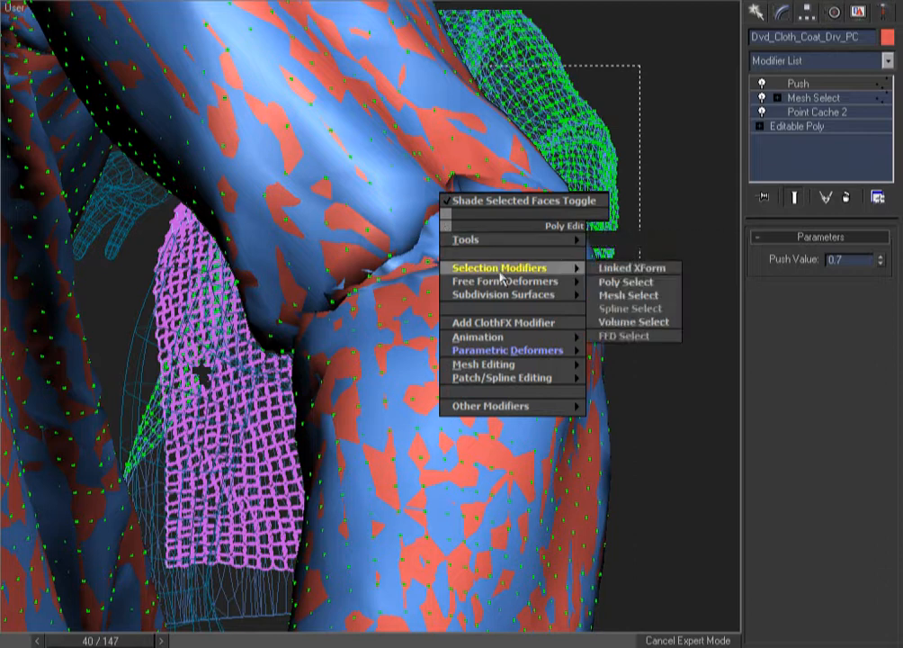
pyautogui.click(286, 247)
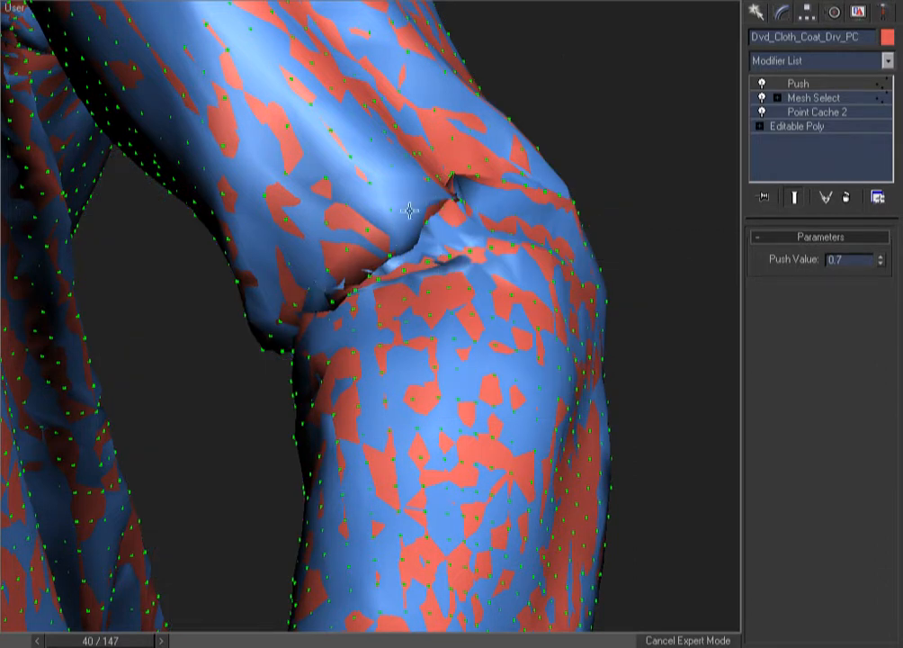
pyautogui.rightClick(461, 180)
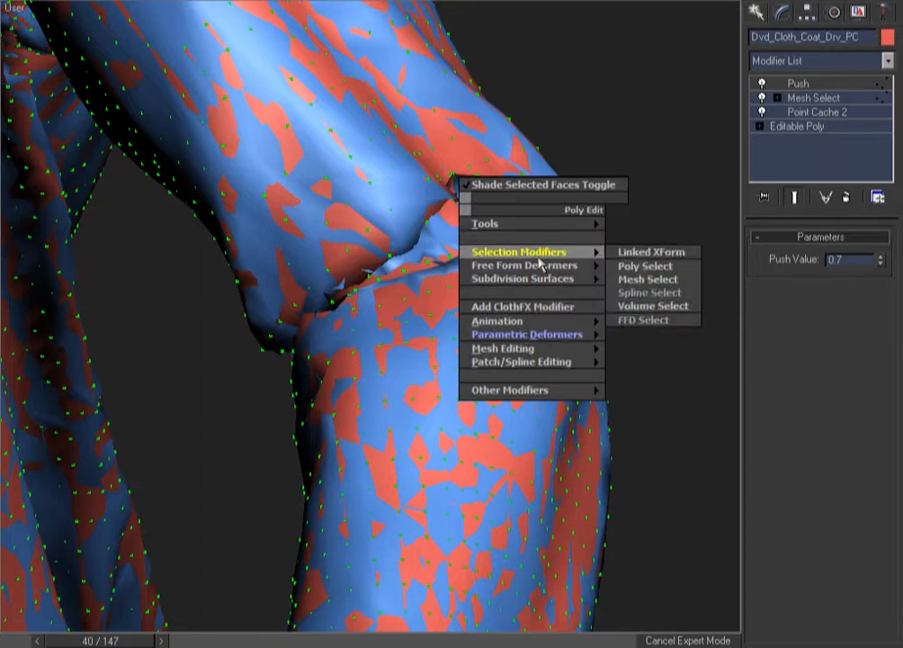
pyautogui.click(643, 278)
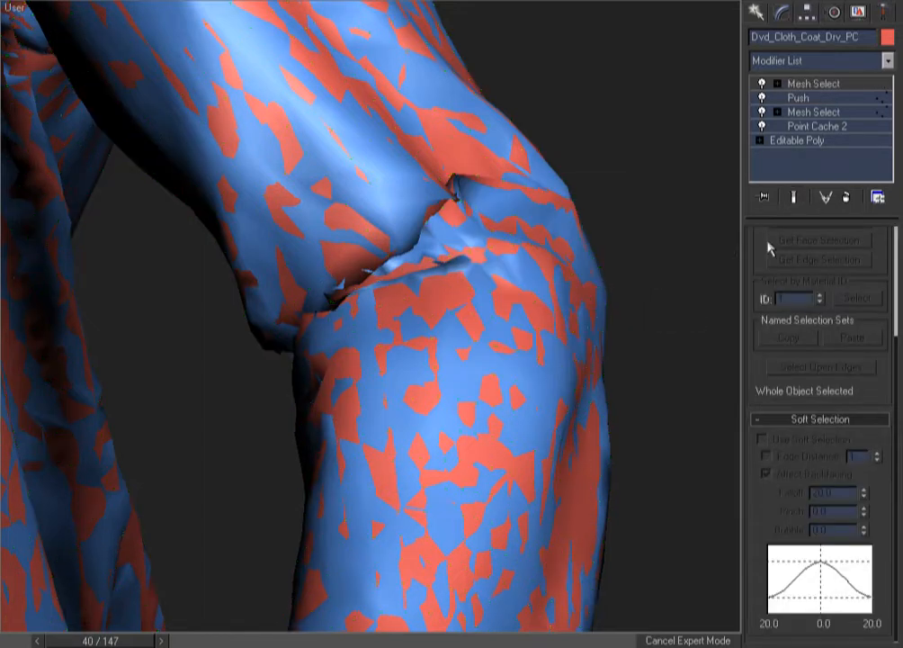
pyautogui.press('1')
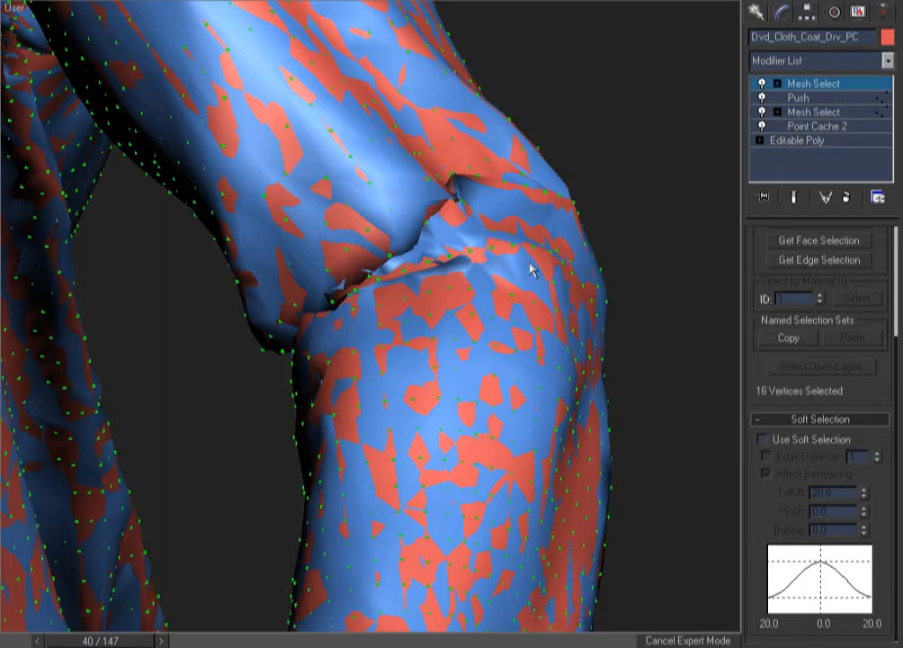
# Select the coat vertices around the creased elbow of the sleeve in wireframe display
pyautogui.keyDown('alt'); pyautogui.moveTo(552, 246); pyautogui.dragTo(720, 208, button='middle'); pyautogui.keyUp('alt')
pyautogui.scroll(-3, 720, 208)
pyautogui.moveTo(468, 363)
pyautogui.keyDown('alt'); pyautogui.mouseDown(button='middle')
pyautogui.moveTo(462, 393)
pyautogui.moveTo(440, 377)
pyautogui.moveTo(442, 349)
pyautogui.moveTo(427, 362)
pyautogui.mouseUp(button='middle'); pyautogui.keyUp('alt')
pyautogui.hotkey('ctrl', 'w')
pyautogui.moveTo(328, 359)
pyautogui.mouseDown()
pyautogui.moveTo(626, 528)
pyautogui.moveTo(628, 519)
pyautogui.mouseUp()
pyautogui.rightClick(628, 518)
pyautogui.press('F3')
pyautogui.moveTo(396, 360); pyautogui.dragTo(426, 419)
pyautogui.hotkey('ctrl', 'z')
pyautogui.hotkey('ctrl', 'z')
pyautogui.keyDown('shift'); pyautogui.rightClick(416, 371); pyautogui.keyUp('shift')
pyautogui.click(442, 469)
pyautogui.moveTo(411, 342)
pyautogui.mouseDown()
pyautogui.moveTo(453, 452)
pyautogui.moveTo(570, 465)
pyautogui.moveTo(448, 255)
pyautogui.moveTo(324, 257)
pyautogui.mouseUp()
pyautogui.scroll(-4, 366, 223)
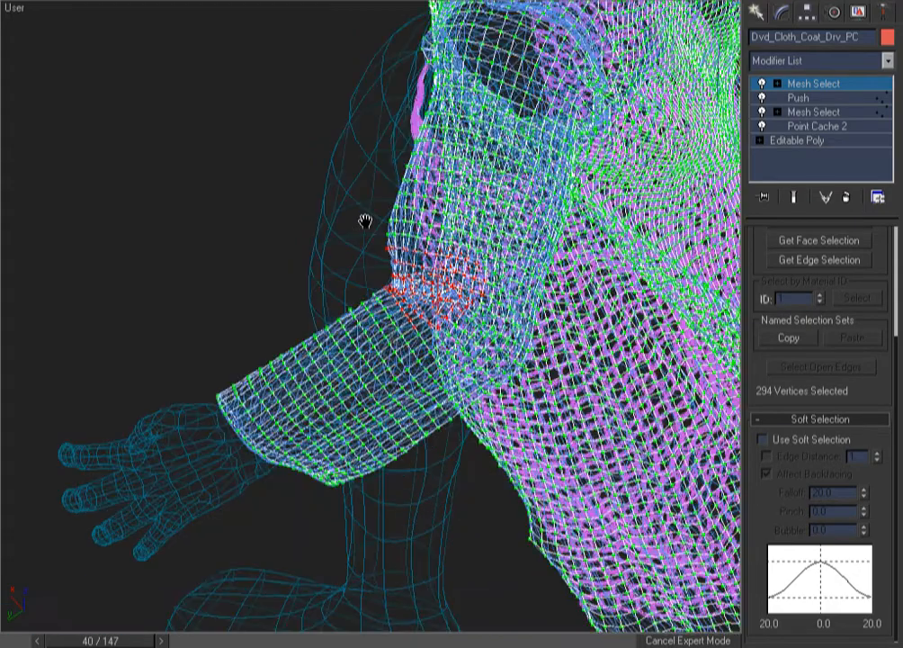
# Remove the unwanted vertices away from the creased elbow from the coat's vertex selection
pyautogui.scroll(-2, 366, 222)
pyautogui.moveTo(366, 221); pyautogui.dragTo(322, 165, button='middle')
pyautogui.press('F3')
pyautogui.keyDown('alt'); pyautogui.moveTo(399, 370); pyautogui.dragTo(512, 317, button='middle'); pyautogui.keyUp('alt')
pyautogui.keyDown('alt'); pyautogui.moveTo(315, 394); pyautogui.dragTo(450, 389, button='middle'); pyautogui.keyUp('alt')
pyautogui.moveTo(80, 368)
pyautogui.mouseDown()
pyautogui.moveTo(391, 364)
pyautogui.moveTo(177, 487)
pyautogui.mouseUp()
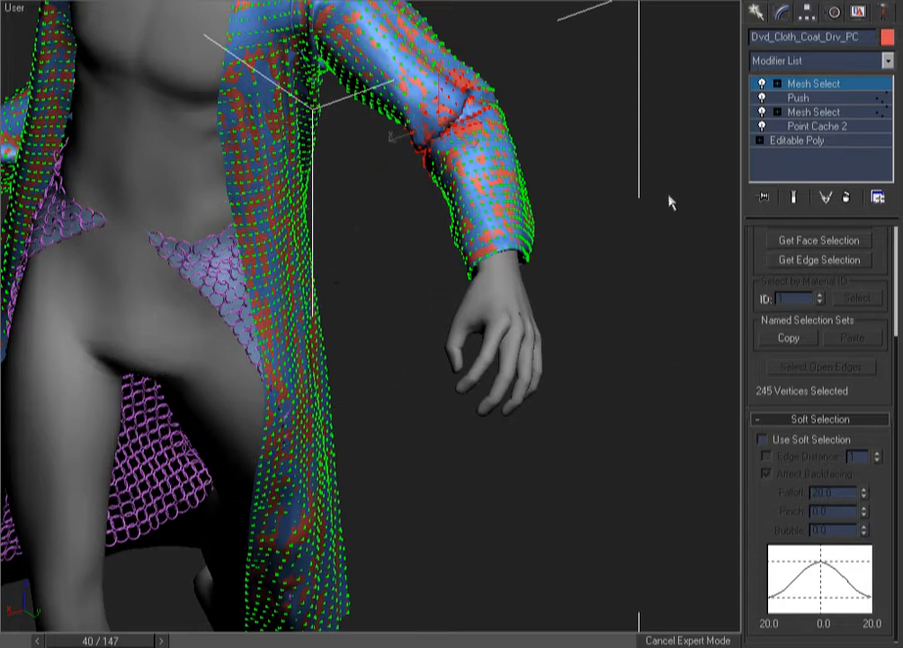
# Apply a Relax modifier to the selected elbow vertices
pyautogui.rightClick(612, 194)
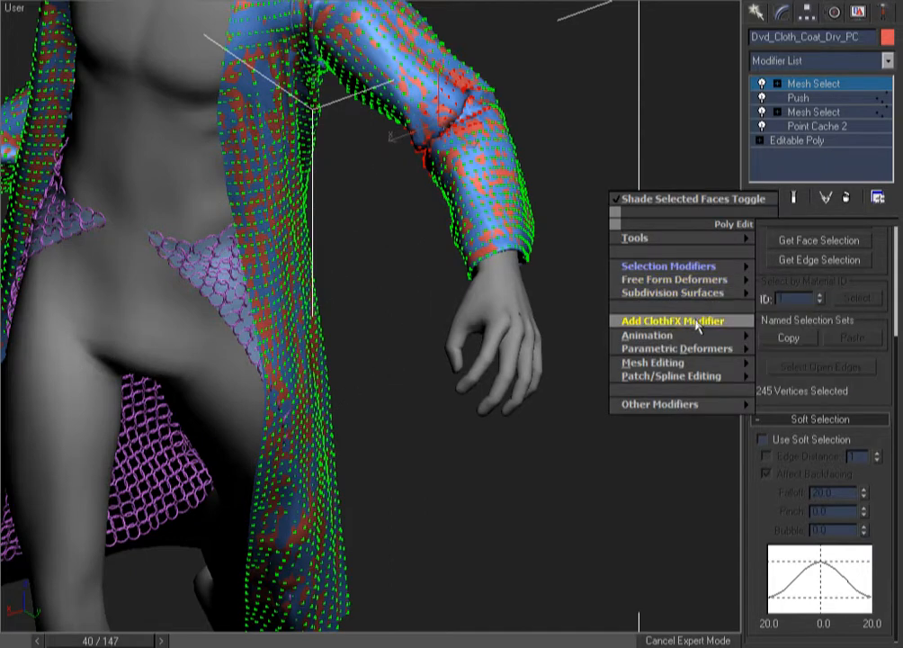
pyautogui.moveTo(711, 348)
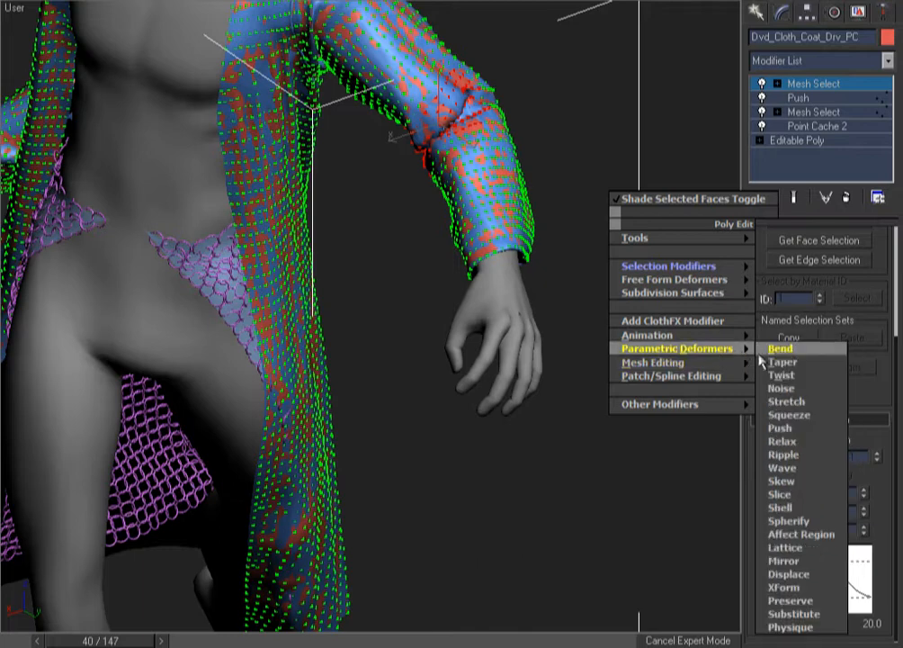
pyautogui.click(793, 442)
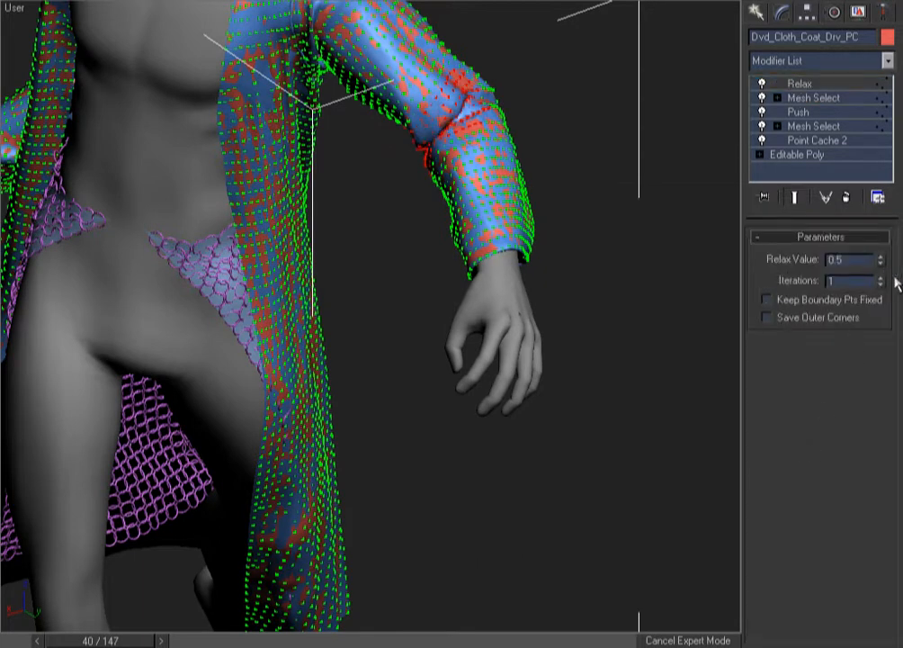
# Enable soft selection for the elbow vertices in the upper Mesh Select with a falloff of 1.34
pyautogui.click(815, 100)
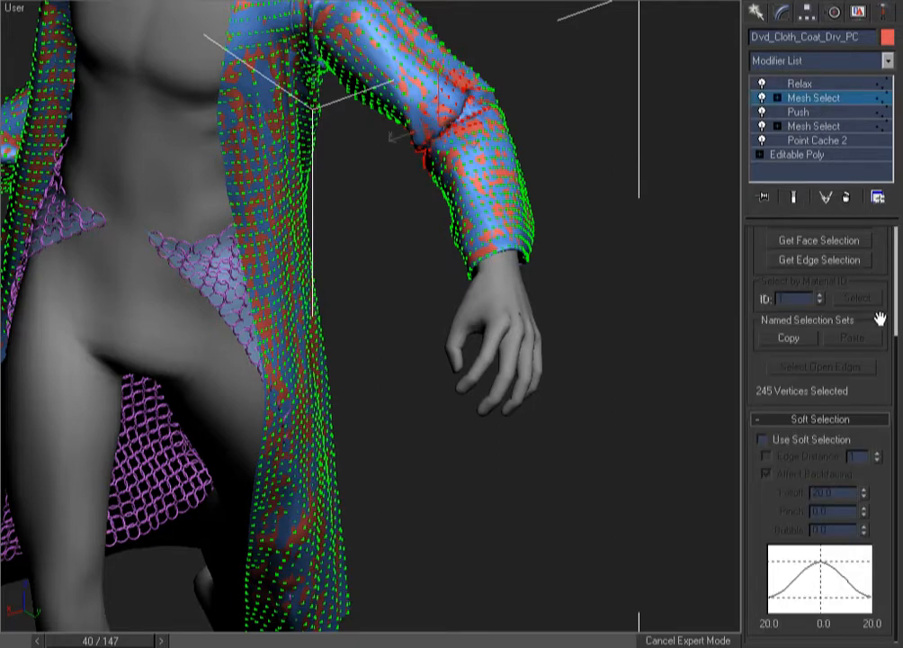
pyautogui.click(763, 439)
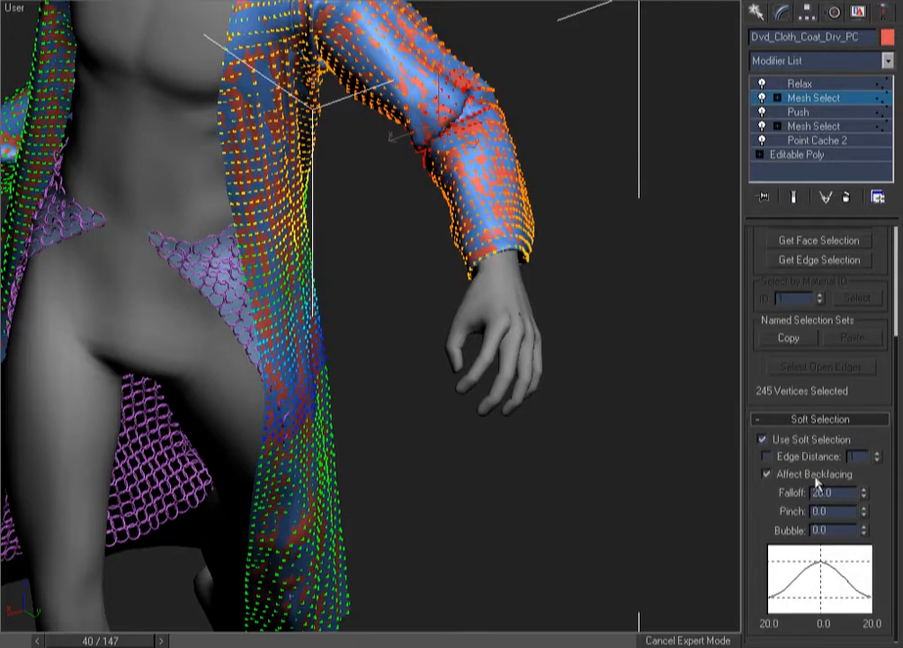
pyautogui.rightClick(868, 496)
pyautogui.moveTo(865, 494); pyautogui.dragTo(871, 443)
pyautogui.moveTo(870, 403); pyautogui.dragTo(863, 370)
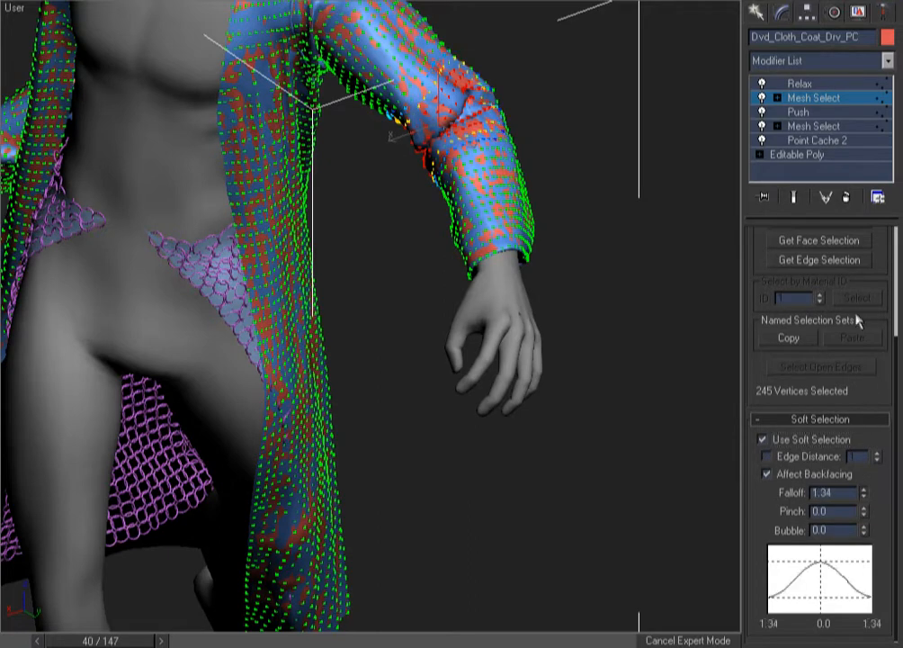
# Set the Relax modifier's iterations to 9
pyautogui.click(805, 84)
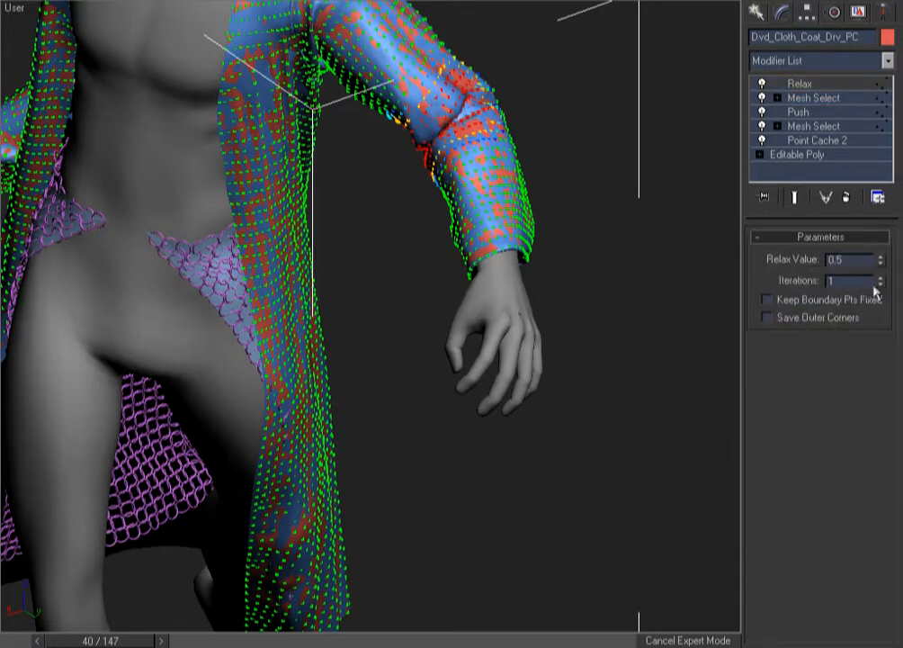
pyautogui.click(882, 278)
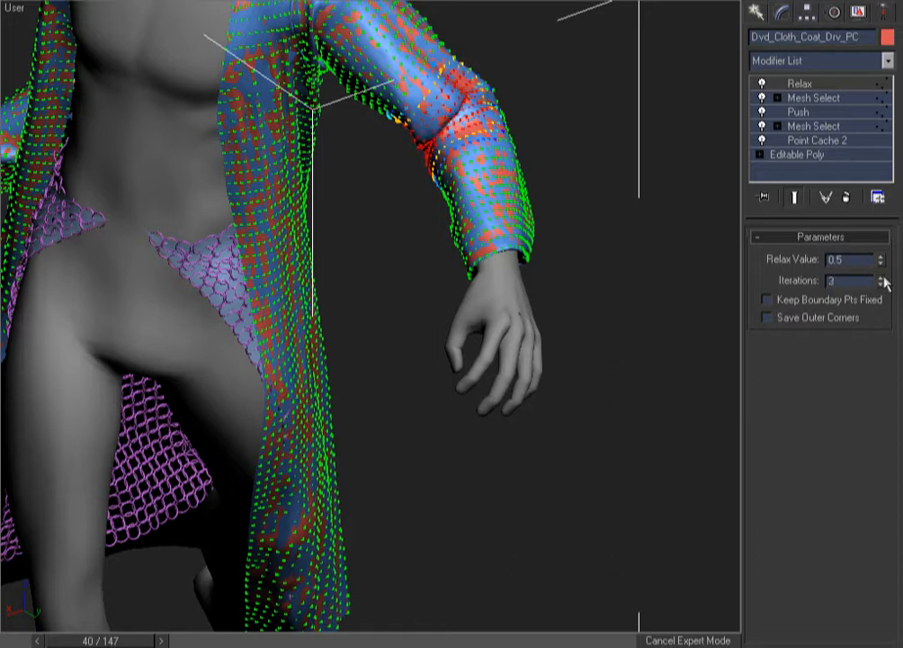
pyautogui.click(882, 278)
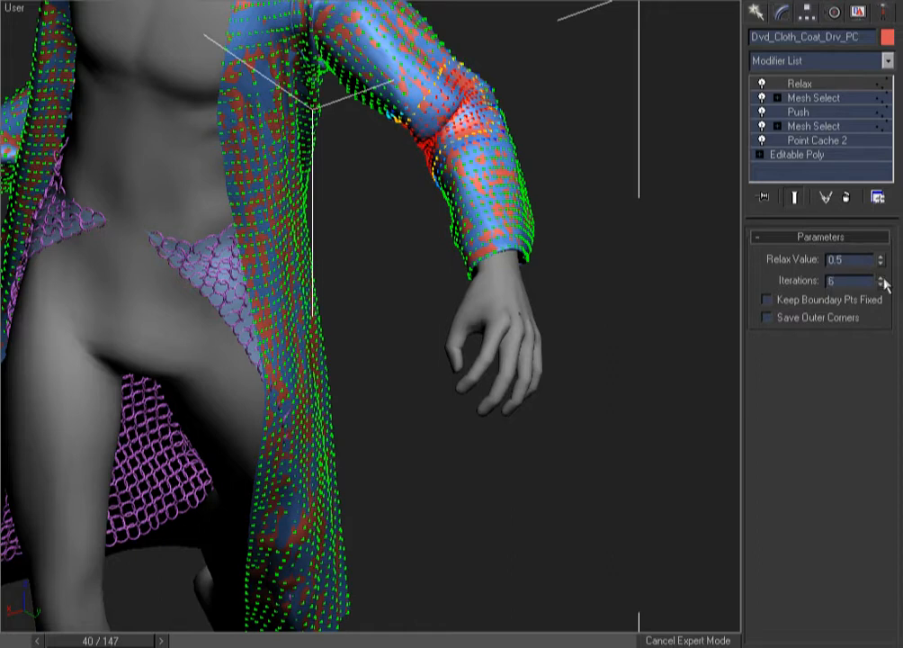
pyautogui.click(882, 279)
pyautogui.click(882, 279)
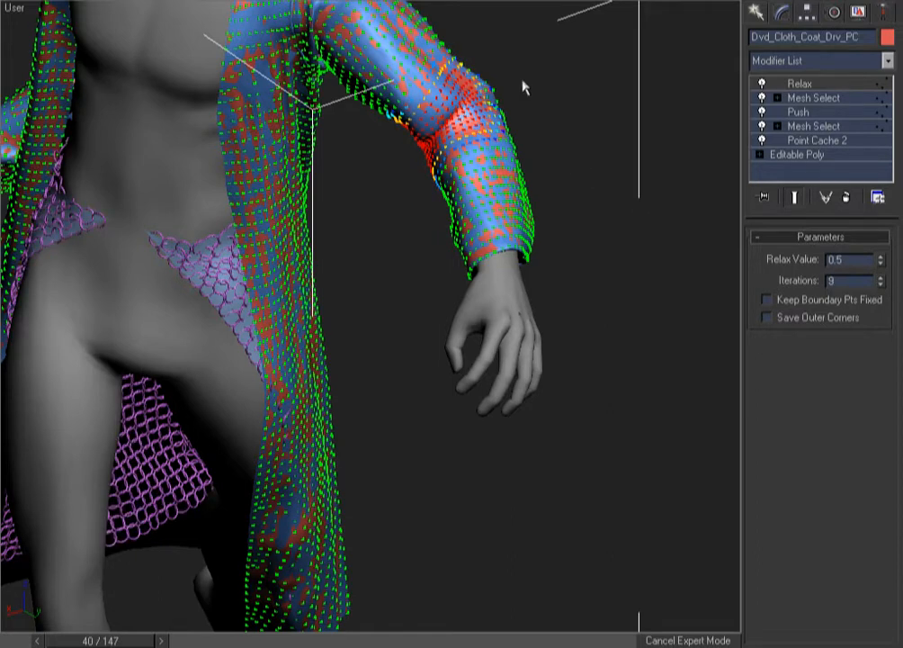
# Examine the relaxed elbow of the sleeve from several angles in shaded and wireframe display
pyautogui.press('F3')
pyautogui.rightClick(413, 103)
pyautogui.click(707, 158)
pyautogui.hotkey('ctrl', 'w')
pyautogui.moveTo(516, 19); pyautogui.dragTo(388, 224)
pyautogui.press('F3')
pyautogui.keyDown('alt'); pyautogui.moveTo(430, 359); pyautogui.dragTo(365, 385, button='middle'); pyautogui.keyUp('alt')
pyautogui.scroll(-3, 565, 270)
pyautogui.moveTo(565, 270)
pyautogui.mouseDown(button='middle')
pyautogui.moveTo(586, 274)
pyautogui.moveTo(580, 256)
pyautogui.mouseUp(button='middle')
pyautogui.scroll(-2, 586, 275)
pyautogui.moveTo(480, 294)
pyautogui.keyDown('alt'); pyautogui.mouseDown(button='middle')
pyautogui.moveTo(440, 303)
pyautogui.moveTo(403, 414)
pyautogui.moveTo(512, 306)
pyautogui.moveTo(504, 289)
pyautogui.mouseUp(button='middle'); pyautogui.keyUp('alt')
pyautogui.press('F3')
pyautogui.press('F3')
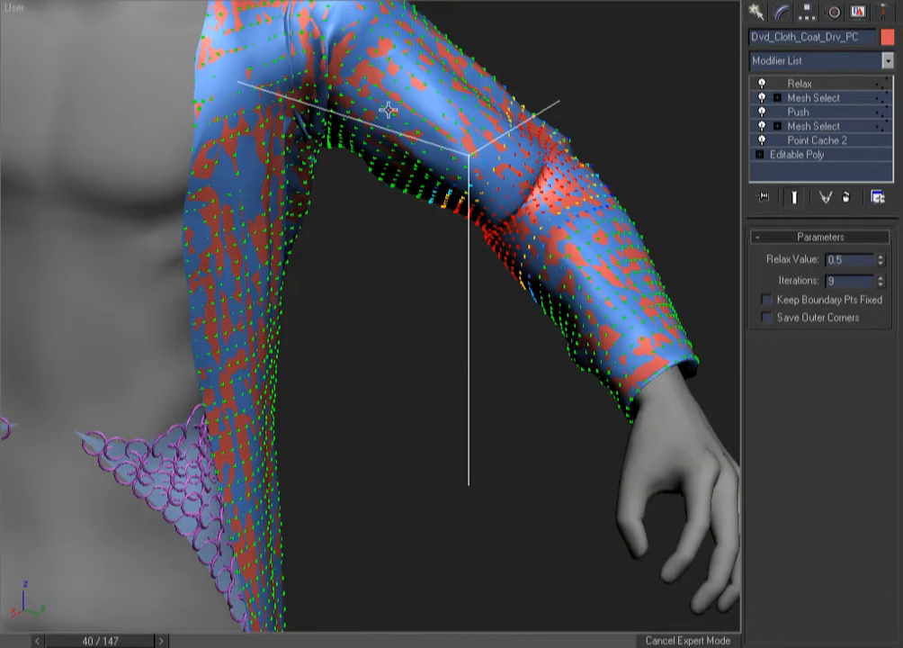
pyautogui.press('F3')
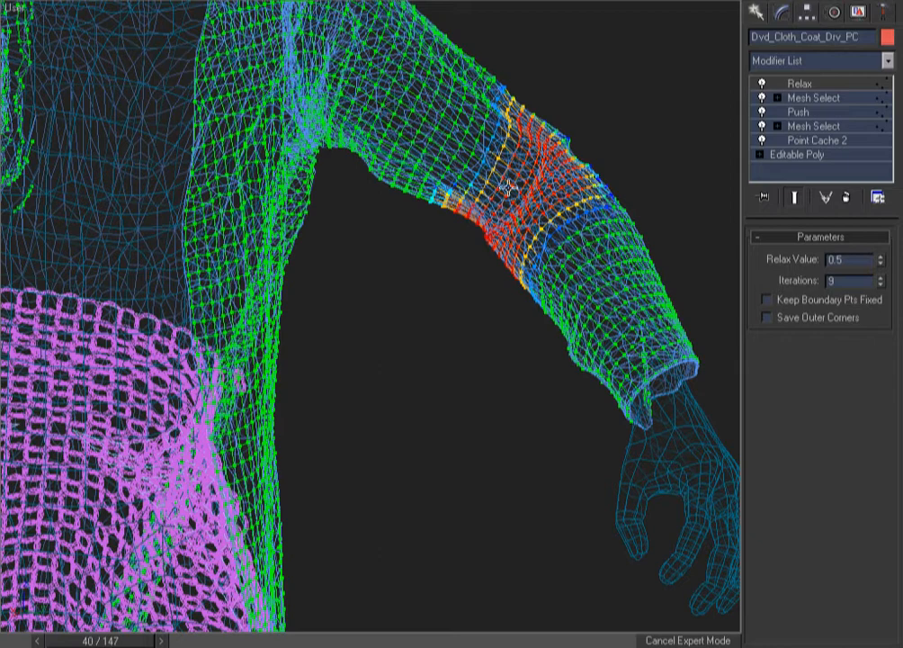
pyautogui.press('F3')
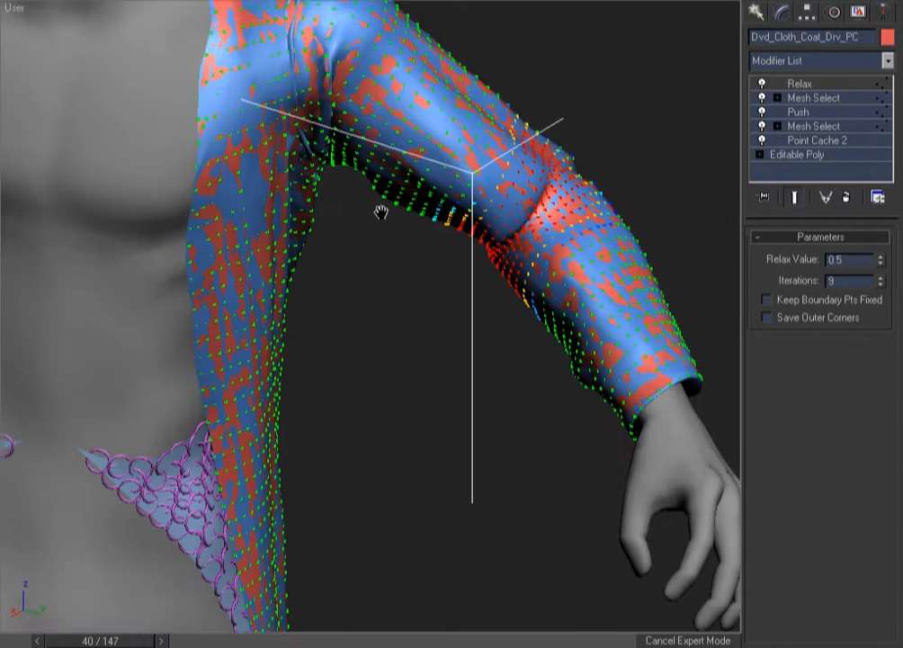
# Add another Mesh Select modifier above Relax for the coat's shoulder area
pyautogui.moveTo(379, 208); pyautogui.dragTo(377, 378, button='middle')
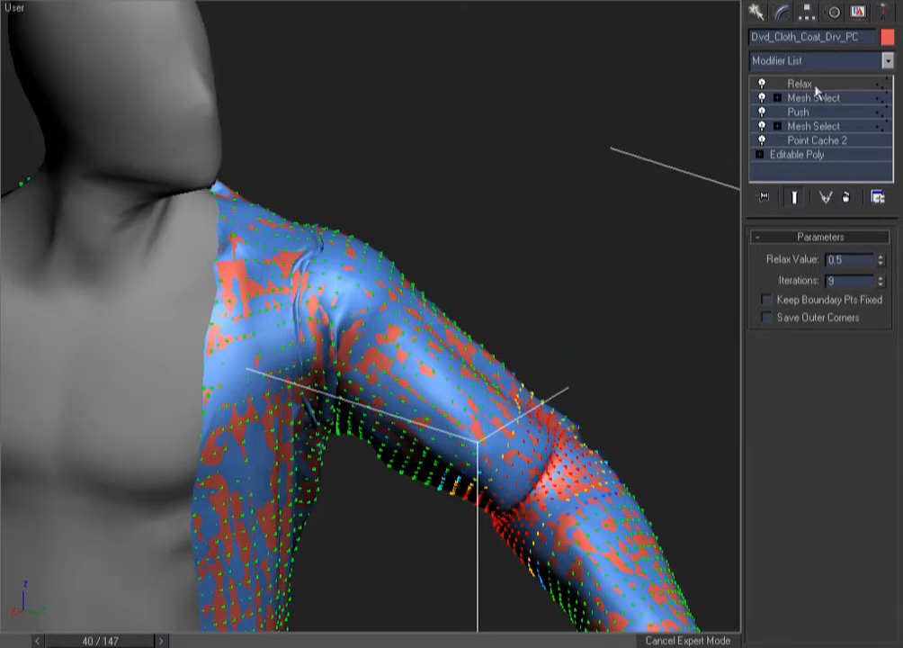
pyautogui.rightClick(428, 176)
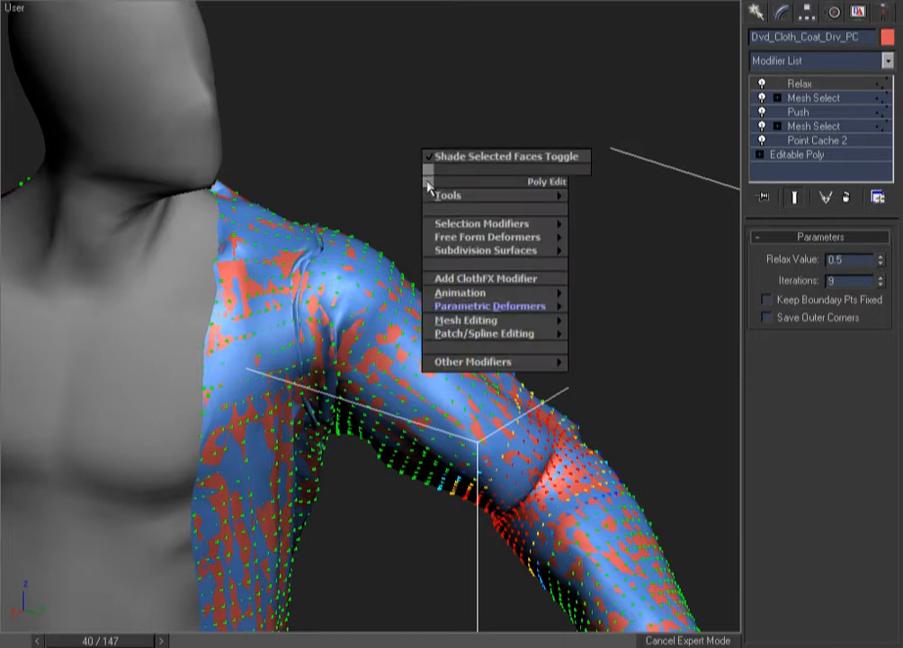
pyautogui.moveTo(539, 225)
pyautogui.click(611, 251)
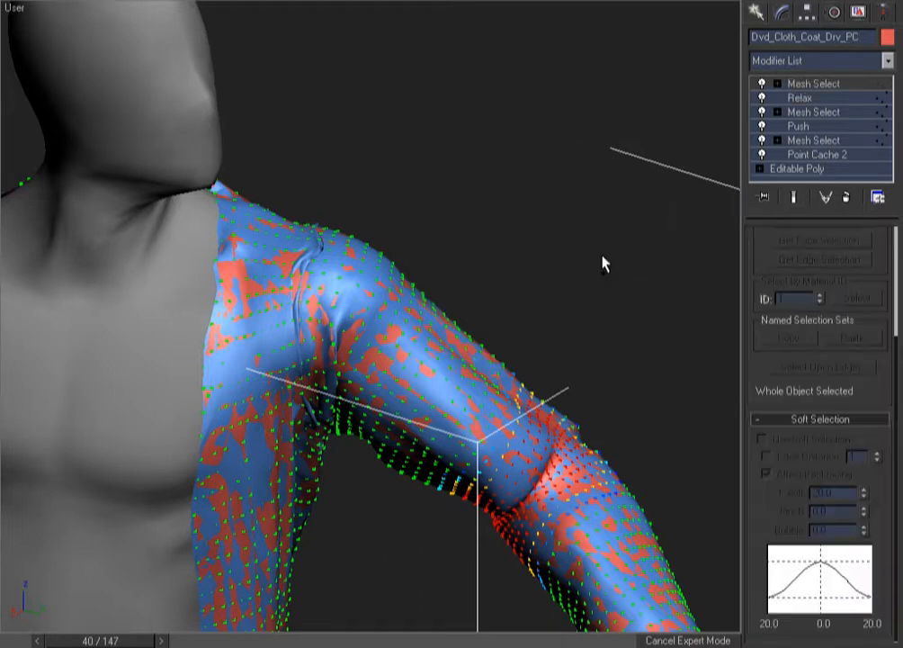
# Add a Mesh Select modifier to Dvd_Mesh_Coat_PB and select the vertices on top of the shoulder crease
pyautogui.moveTo(394, 167); pyautogui.dragTo(184, 384)
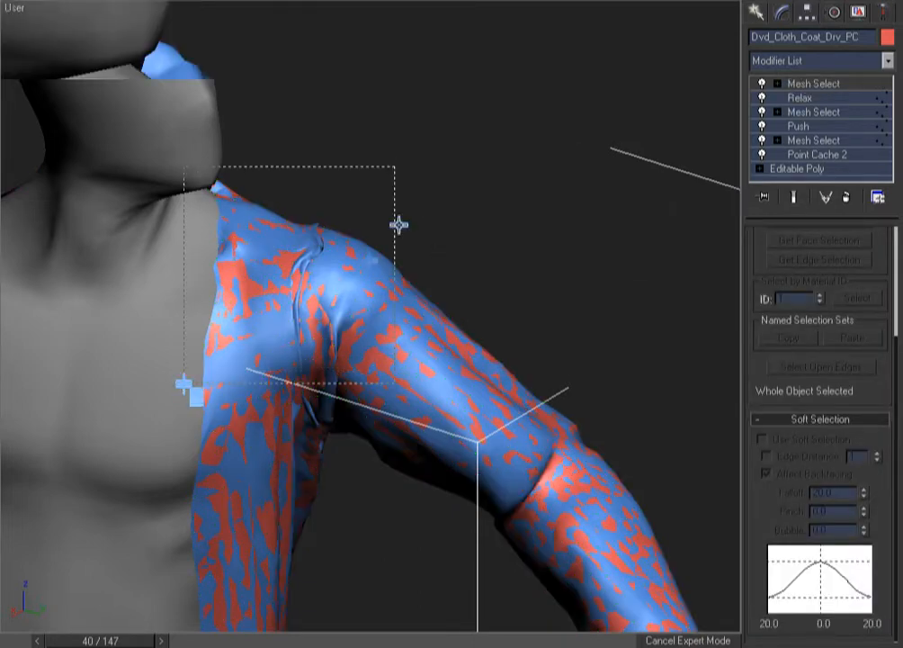
pyautogui.click(457, 241)
pyautogui.click(535, 118)
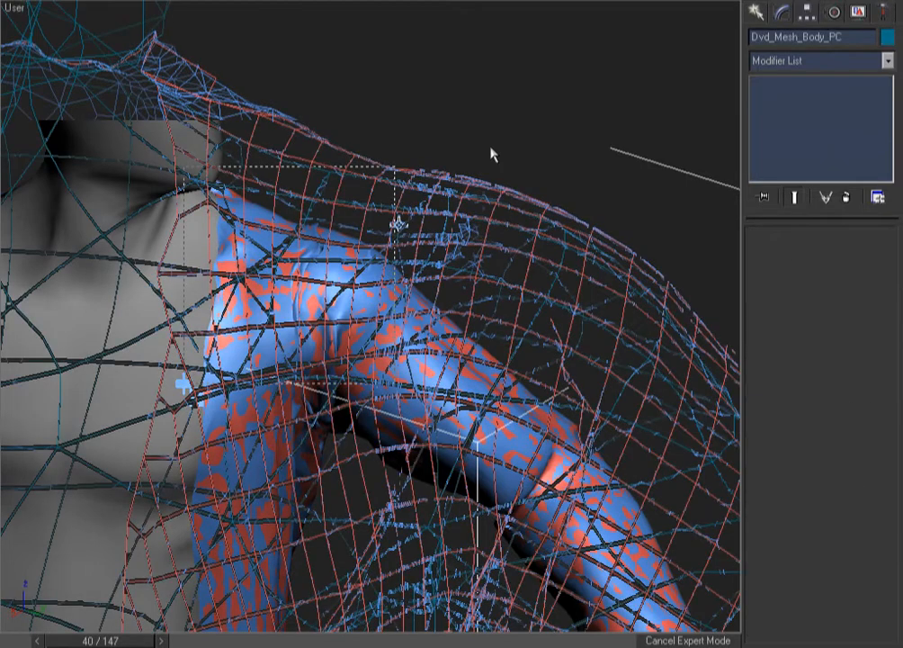
pyautogui.click(448, 167)
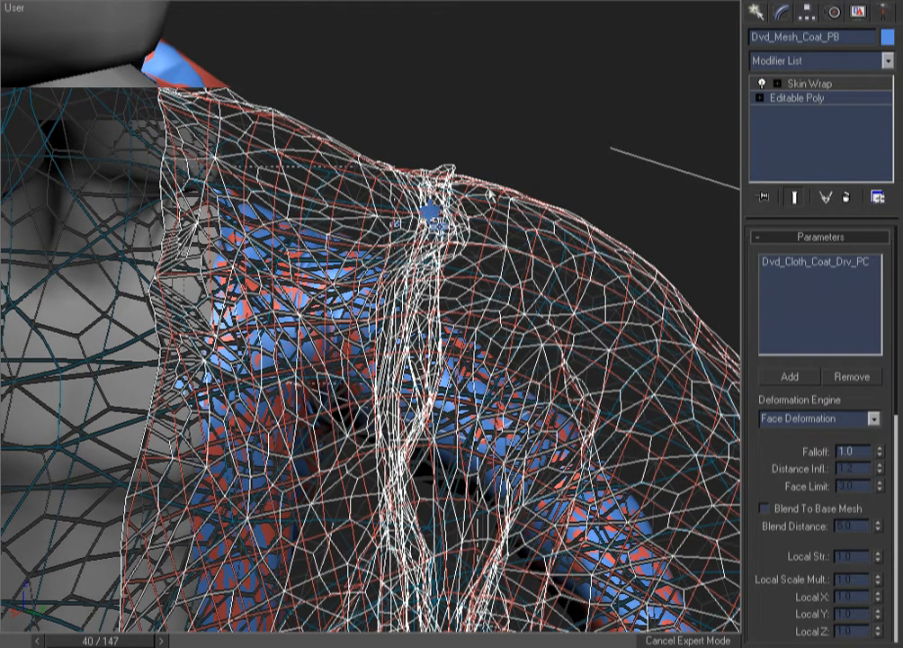
pyautogui.rightClick(531, 79)
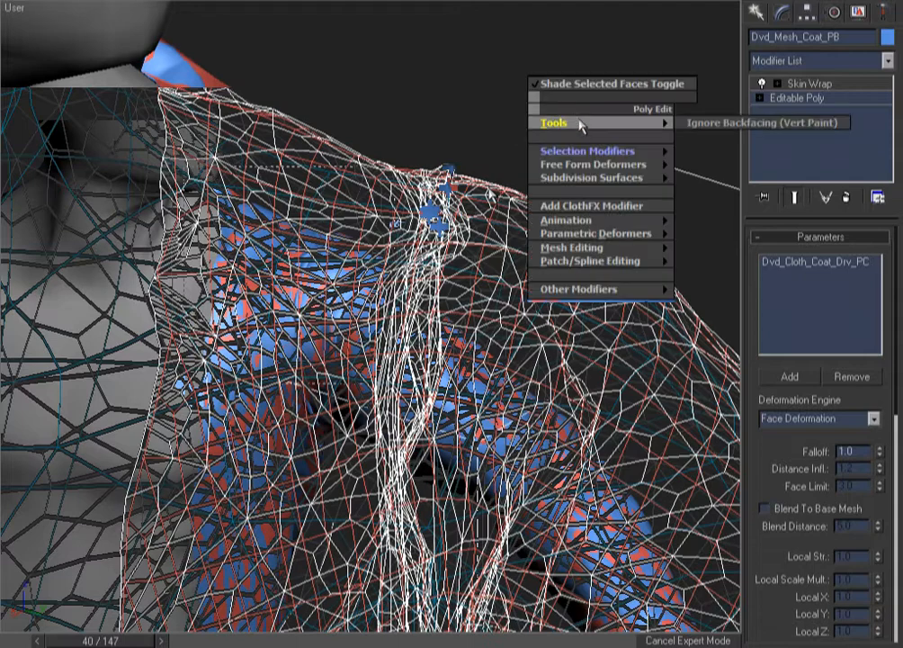
pyautogui.moveTo(634, 155)
pyautogui.click(710, 179)
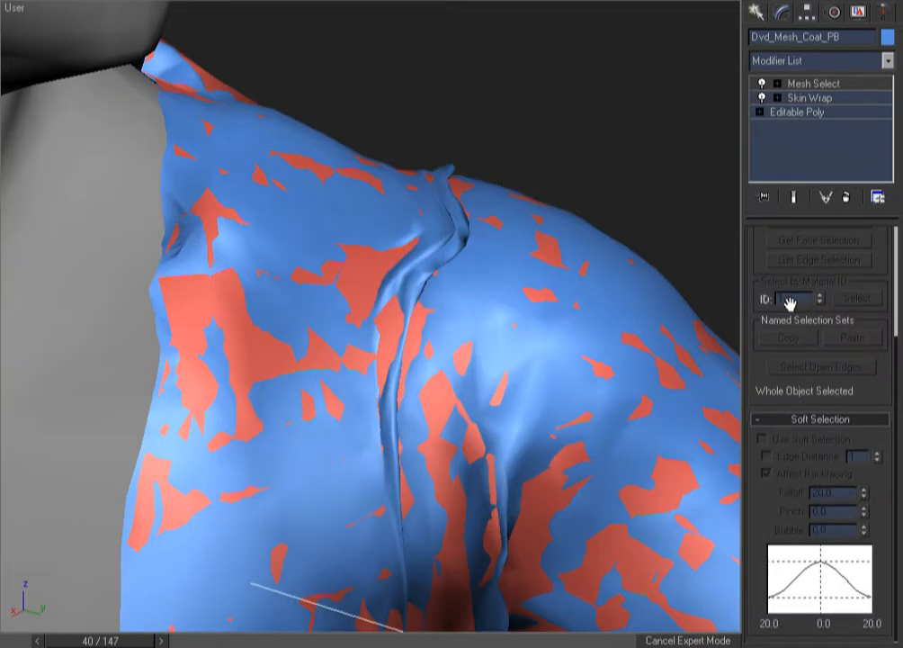
pyautogui.click(814, 84)
pyautogui.moveTo(452, 171); pyautogui.dragTo(479, 173)
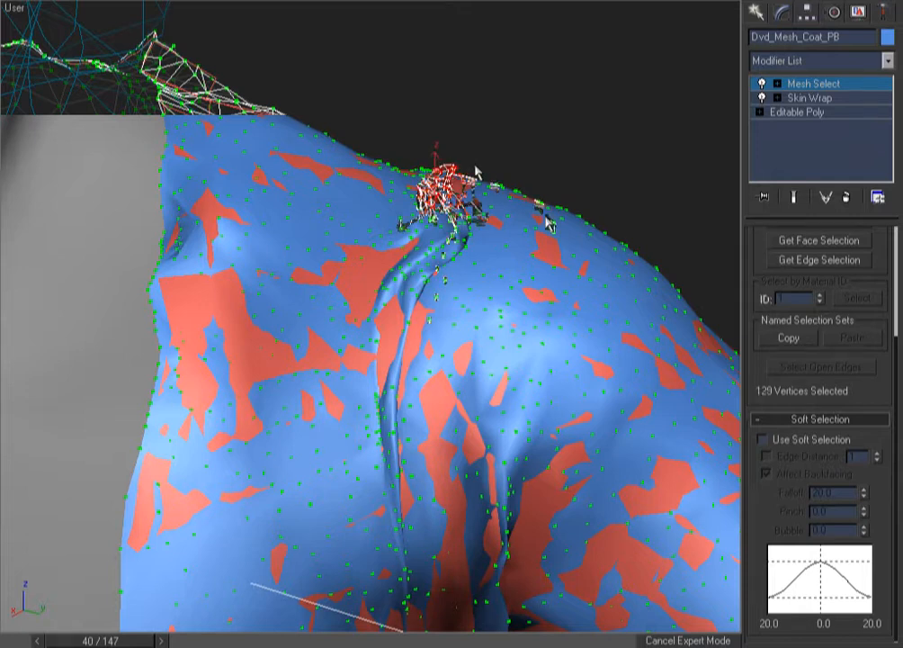
# Try a Push modifier on the selected shoulder crease vertices of the coat mesh, and delete that modifier
pyautogui.rightClick(558, 128)
pyautogui.moveTo(612, 248)
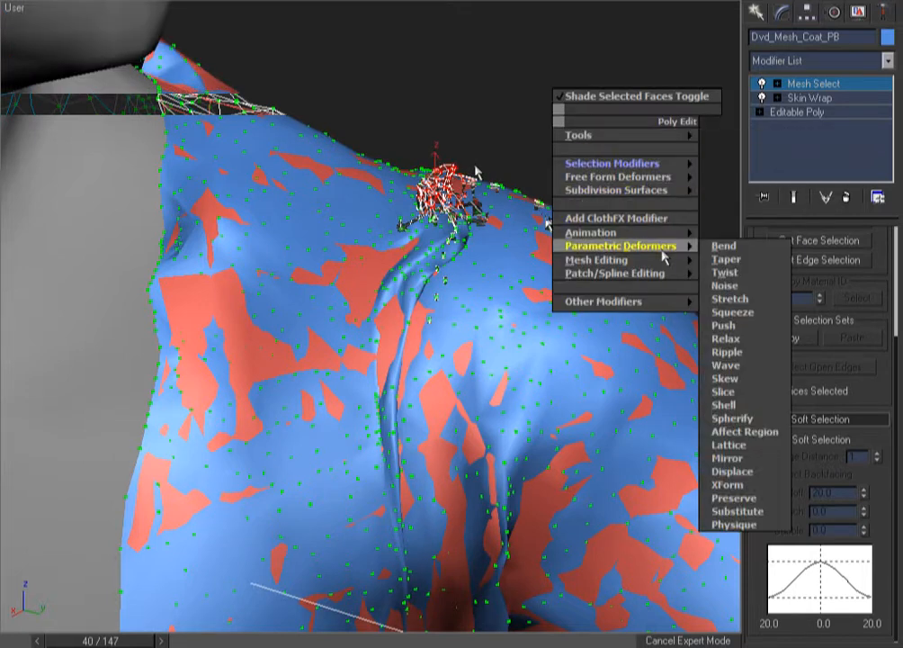
pyautogui.click(724, 325)
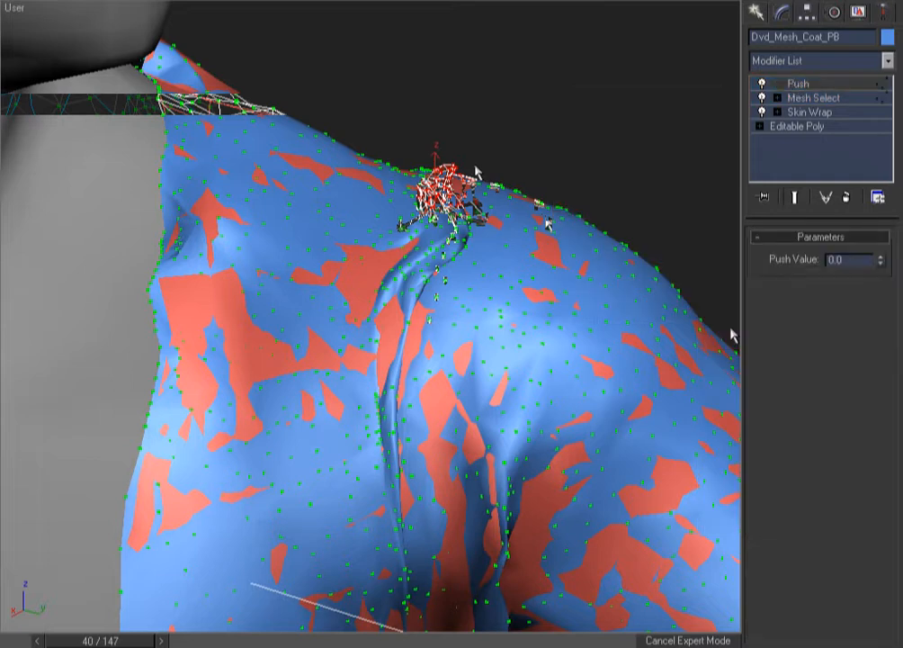
pyautogui.moveTo(880, 259); pyautogui.dragTo(856, 178)
pyautogui.rightClick(856, 178)
pyautogui.click(847, 201)
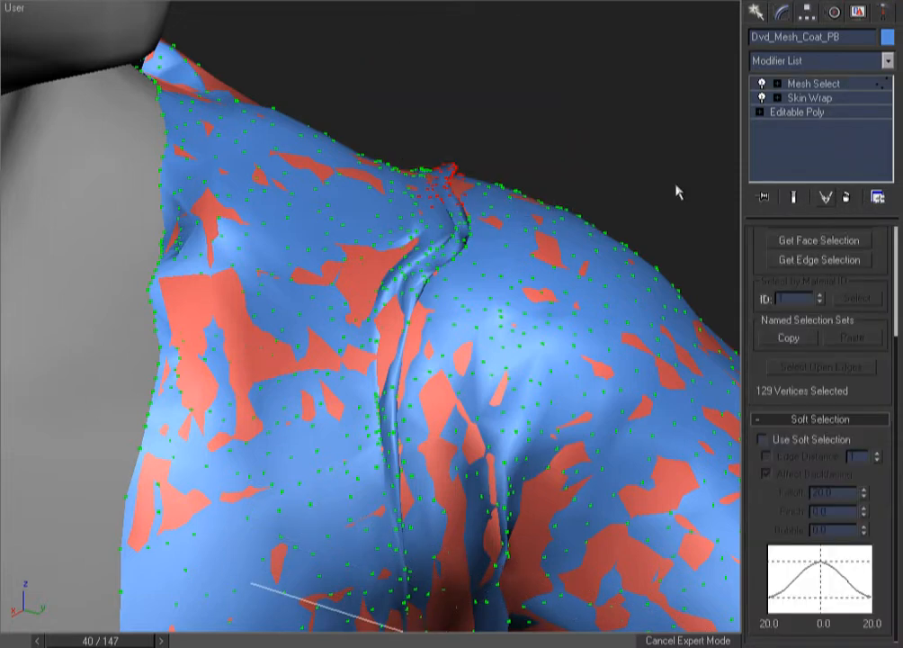
# Clear the vertex selection on the coat mesh and delete its Mesh Select modifier
pyautogui.press('1')
pyautogui.click(564, 141)
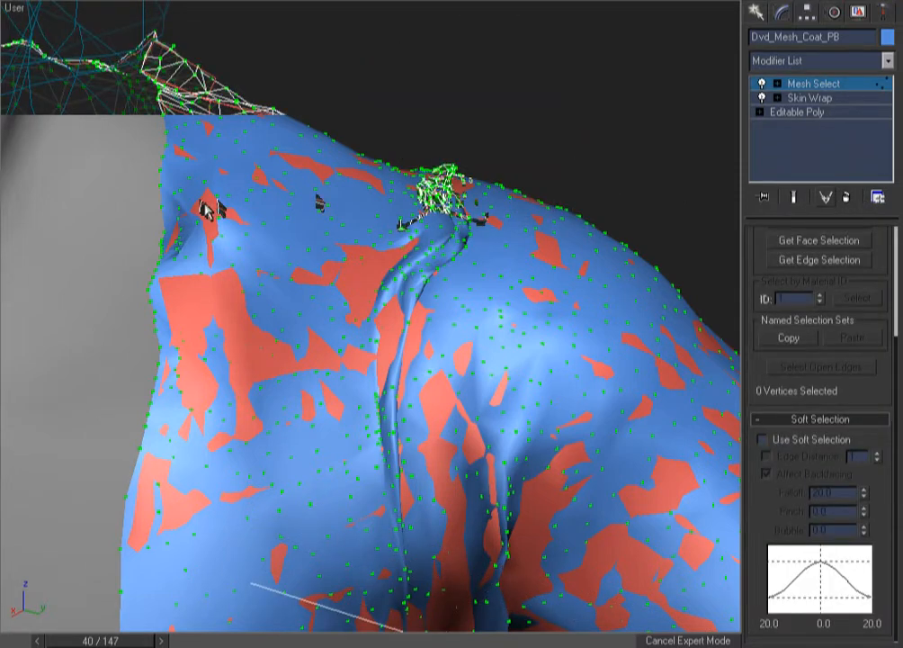
pyautogui.click(847, 199)
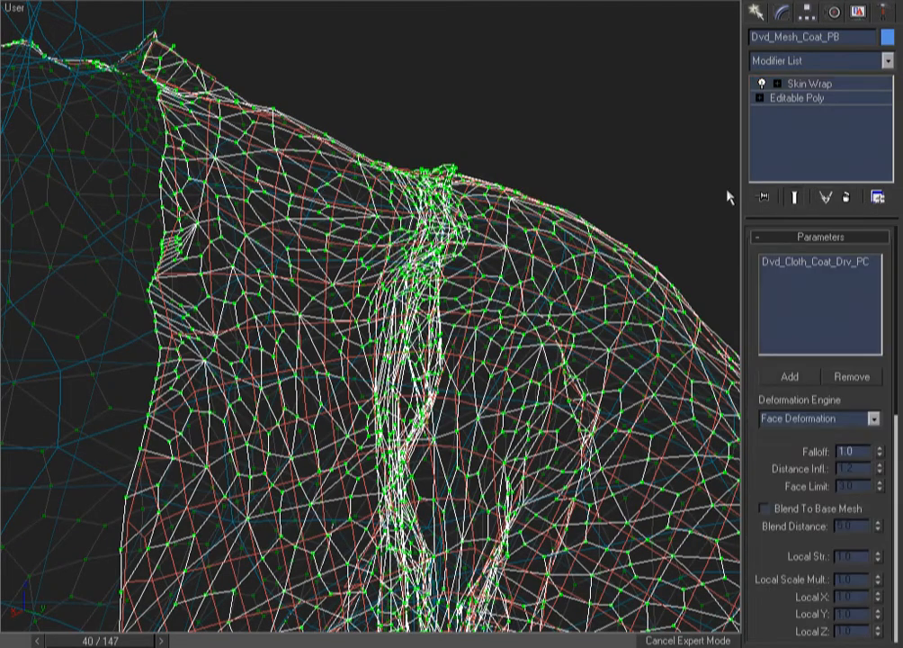
# Select the driver mesh Dvd_Cloth_Coat_Drv_PC and pick the vertices around the shoulder top in its uppermost Mesh Select
pyautogui.click(348, 169)
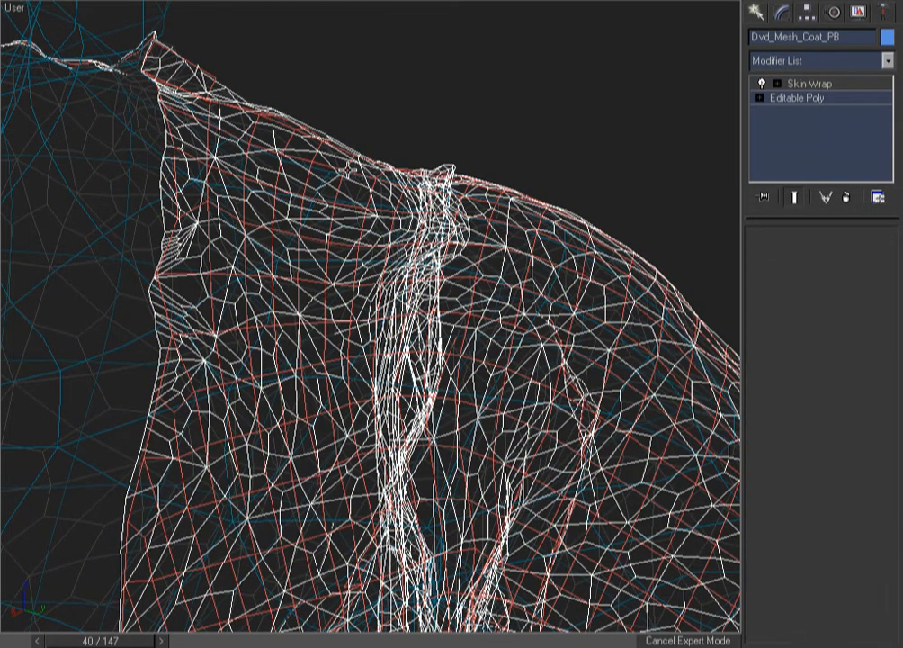
pyautogui.click(347, 170)
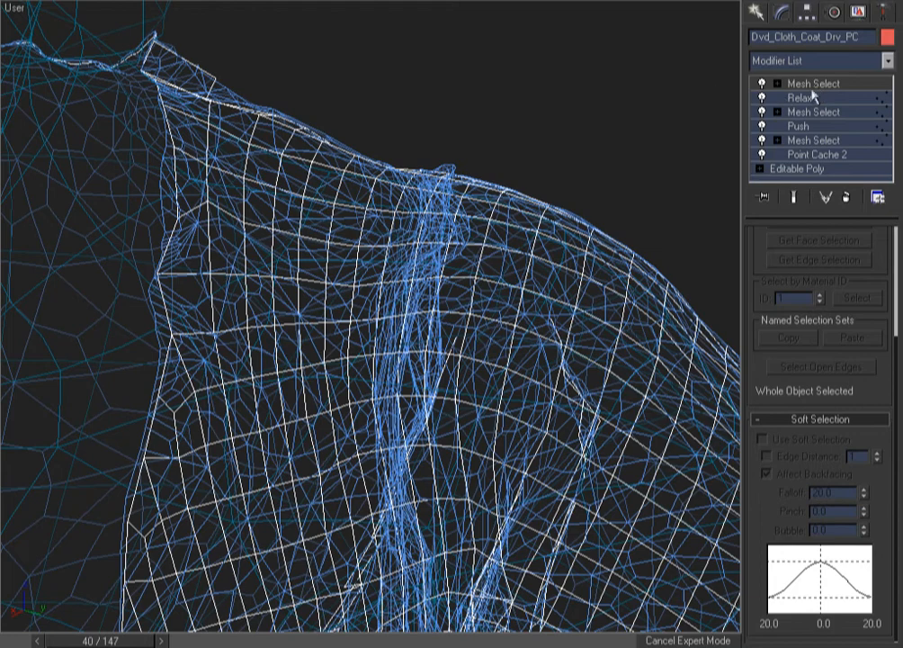
pyautogui.click(834, 84)
pyautogui.click(435, 171)
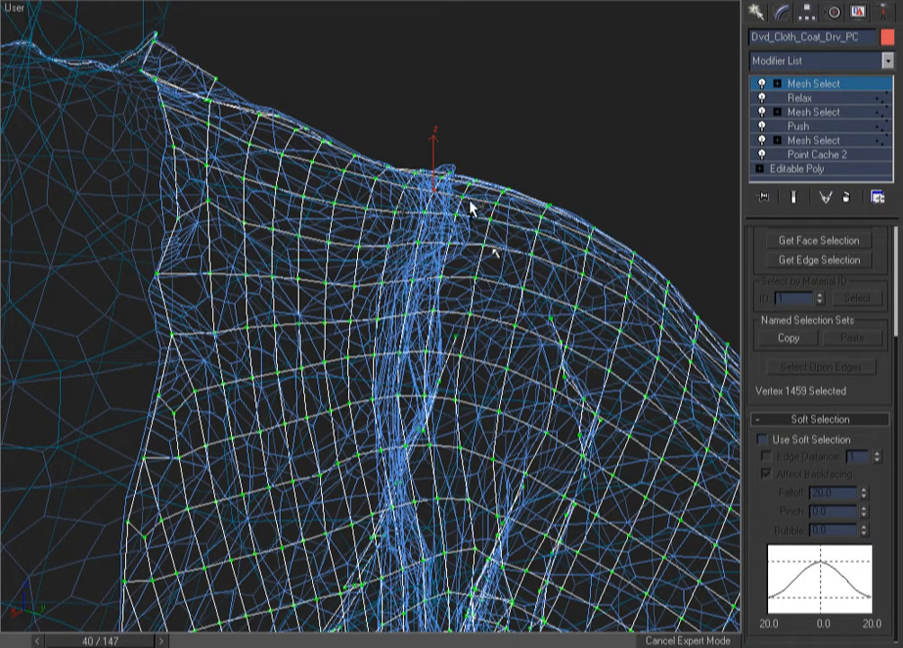
pyautogui.moveTo(491, 155)
pyautogui.mouseDown()
pyautogui.moveTo(397, 235)
pyautogui.moveTo(505, 227)
pyautogui.mouseUp()
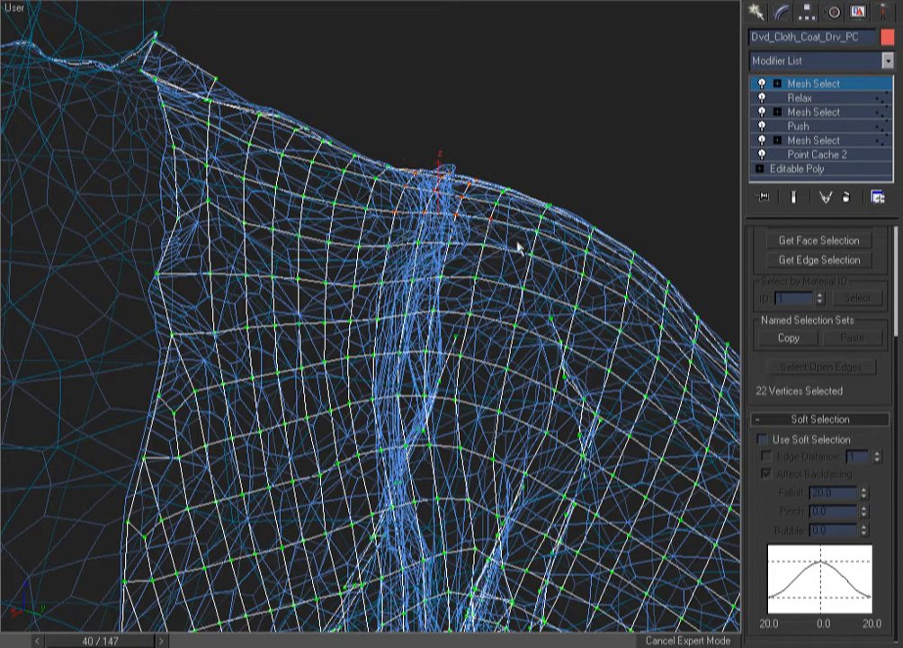
# Add a Push modifier for the selected shoulder vertices, test small push amounts, and return the value to 0.0
pyautogui.rightClick(546, 181)
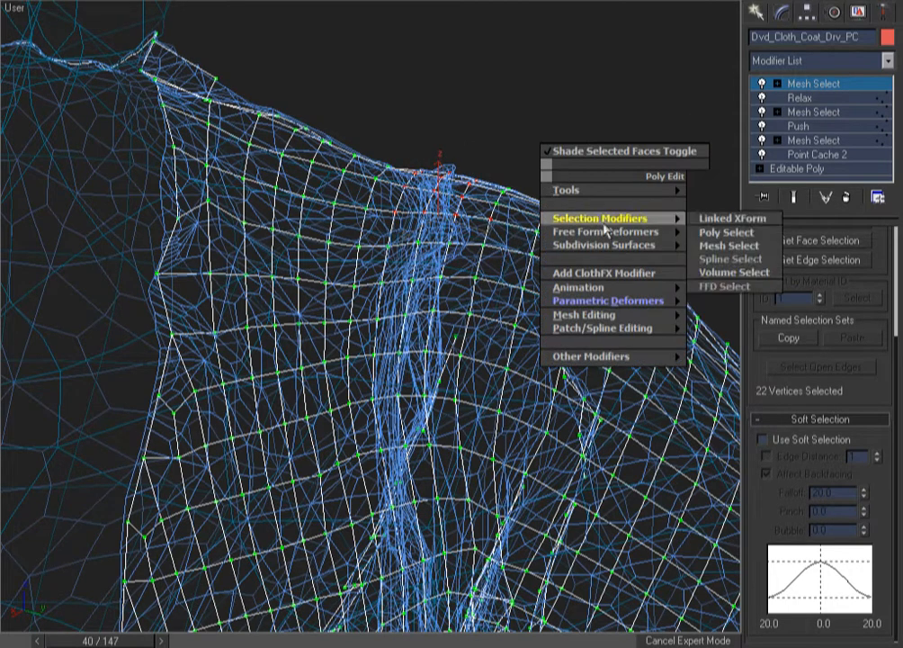
pyautogui.moveTo(621, 300)
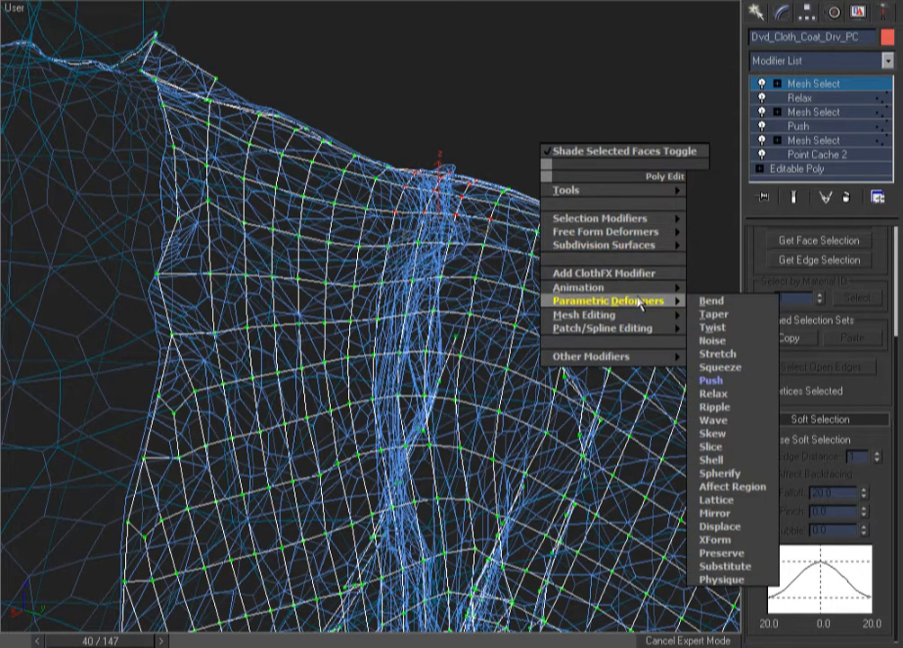
pyautogui.click(712, 380)
pyautogui.moveTo(881, 260); pyautogui.dragTo(846, 155)
pyautogui.moveTo(859, 224)
pyautogui.mouseDown()
pyautogui.moveTo(861, 315)
pyautogui.moveTo(877, 197)
pyautogui.moveTo(873, 277)
pyautogui.moveTo(862, 252)
pyautogui.mouseUp()
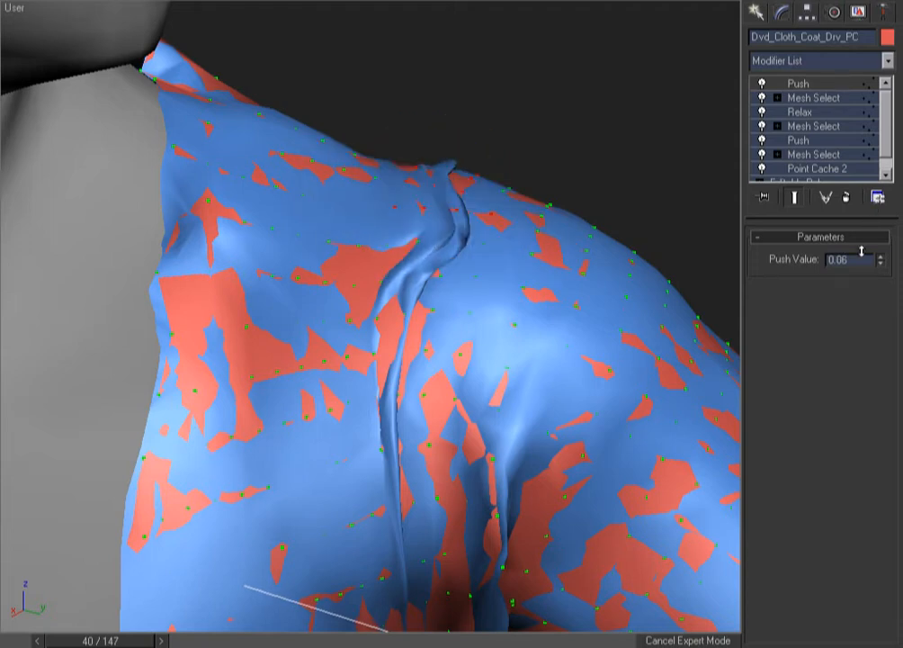
pyautogui.moveTo(866, 228); pyautogui.dragTo(867, 187)
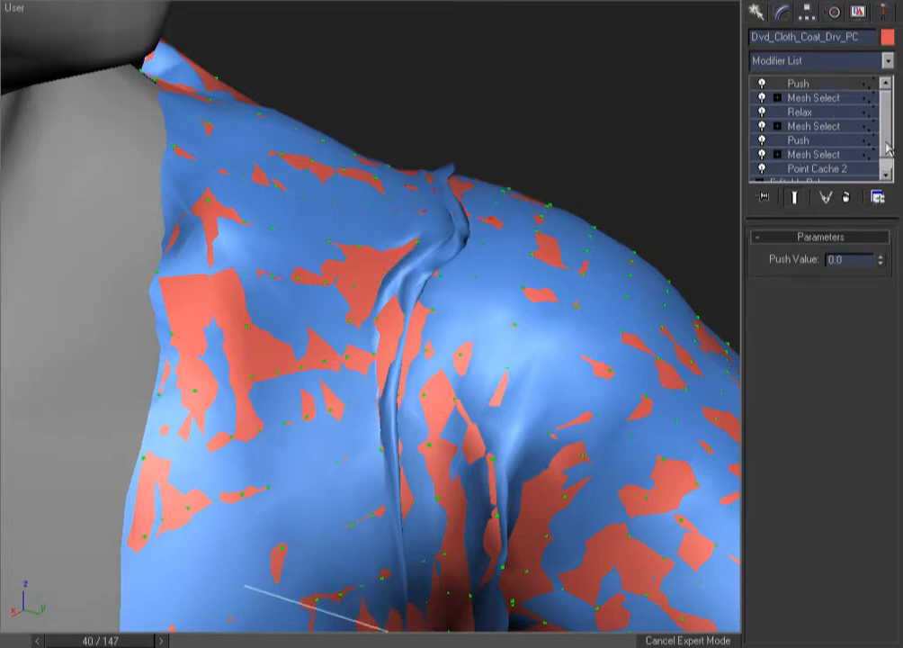
# Enable soft selection with a reduced falloff for the shoulder vertices and set the Push value to 0.32
pyautogui.click(825, 99)
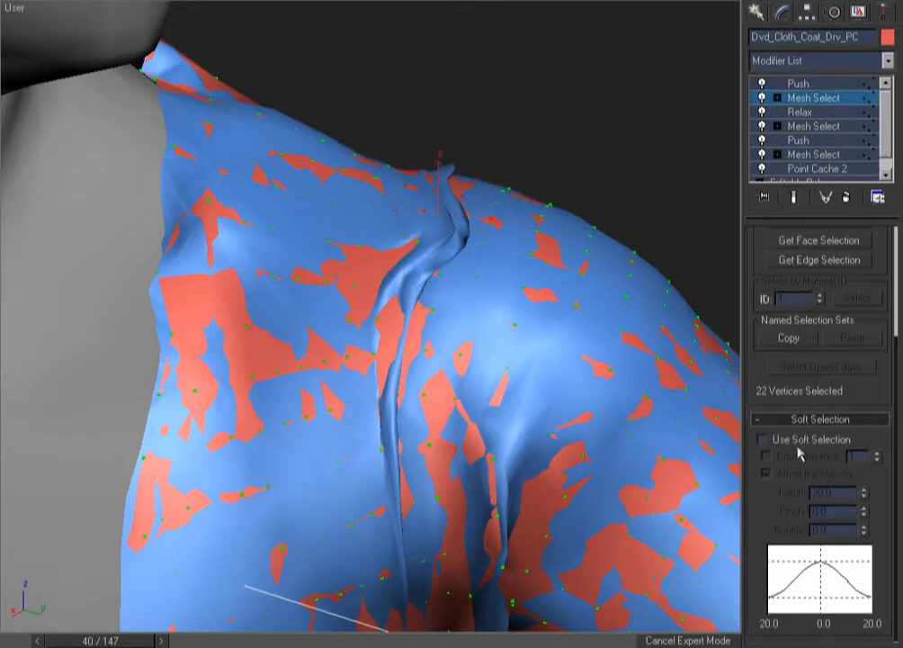
pyautogui.click(764, 446)
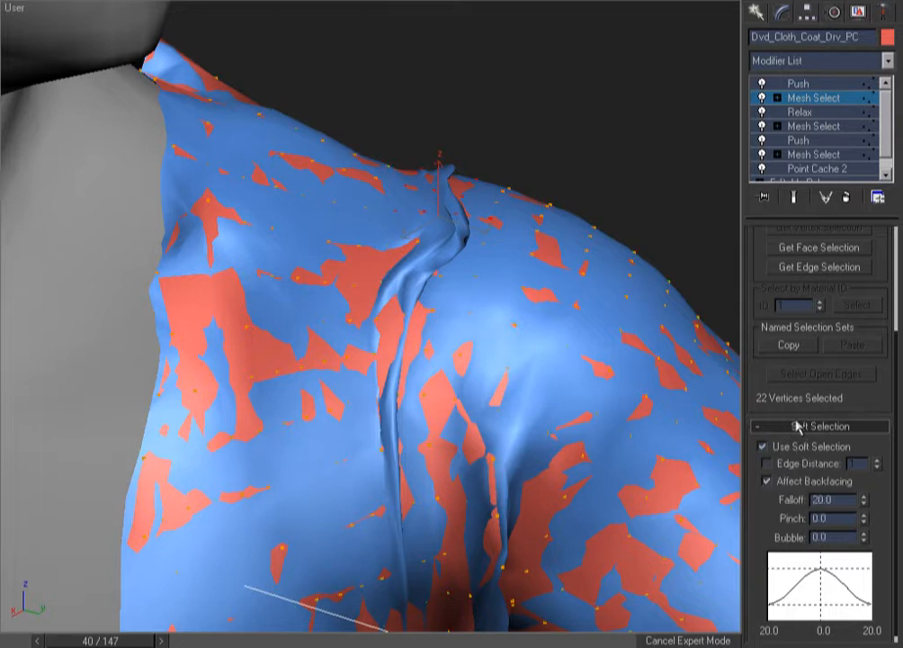
pyautogui.moveTo(865, 502); pyautogui.dragTo(893, 358)
pyautogui.click(783, 83)
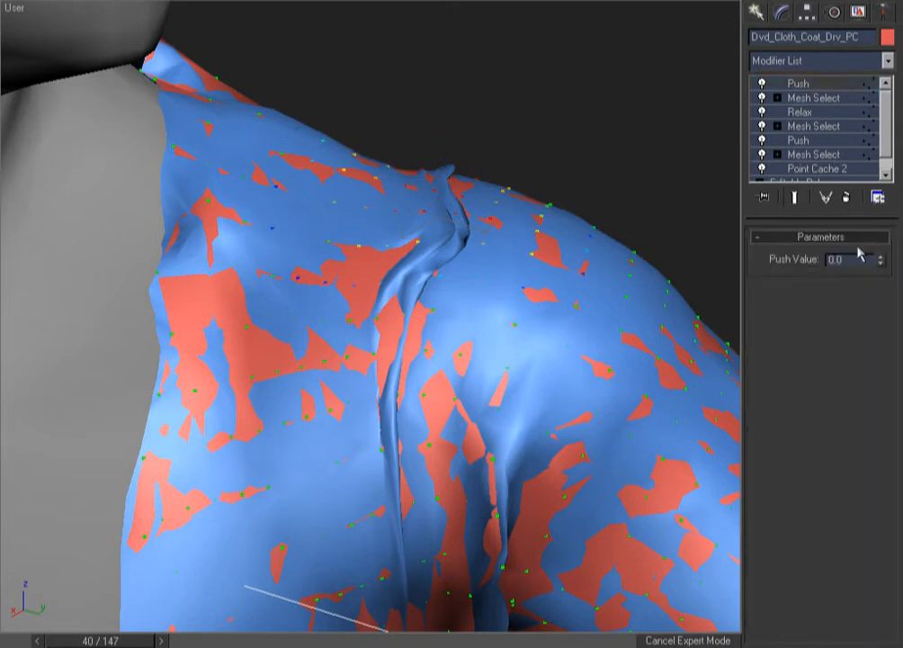
pyautogui.moveTo(882, 264); pyautogui.dragTo(885, 231)
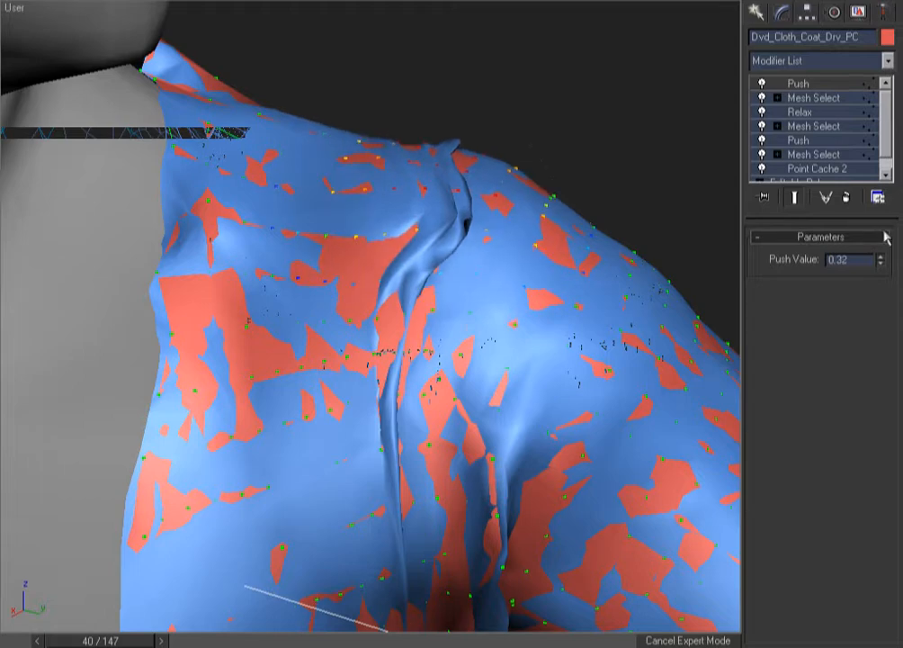
# Examine the pushed shoulder of the coat from several angles in shaded and wireframe display
pyautogui.press('F3')
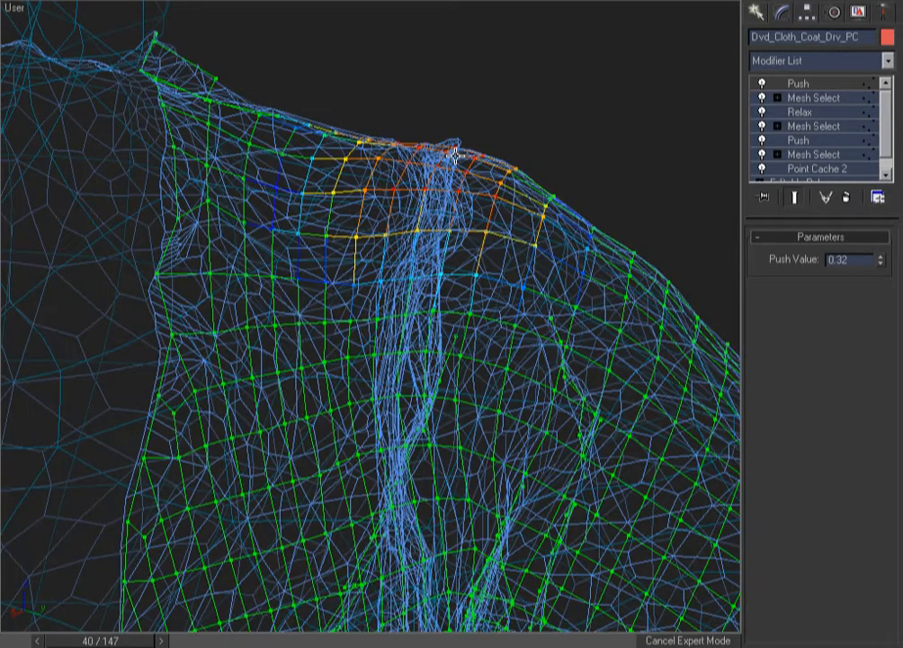
pyautogui.scroll(-5, 454, 155)
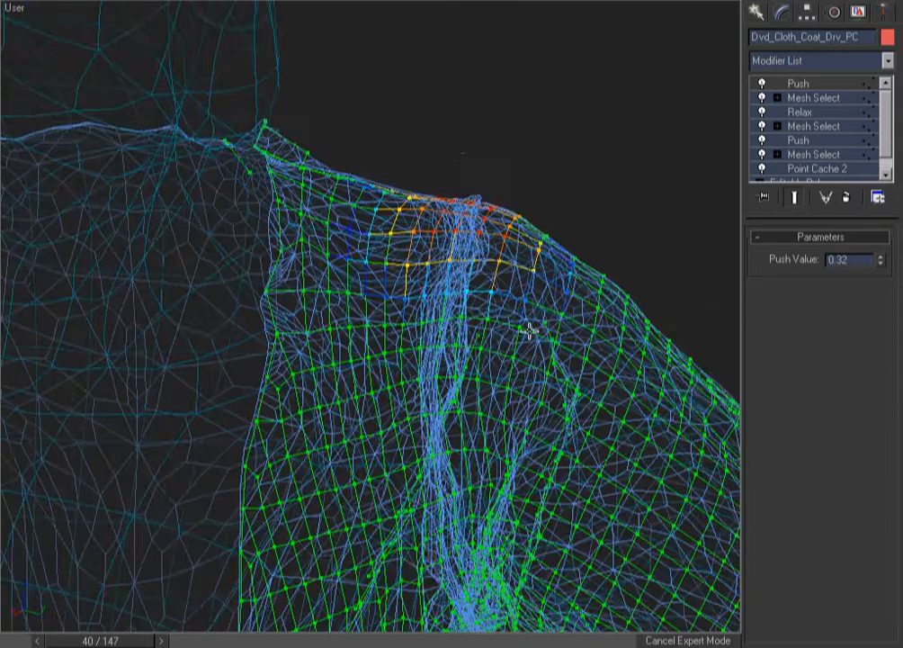
pyautogui.press('F3')
pyautogui.keyDown('alt'); pyautogui.moveTo(518, 507); pyautogui.dragTo(474, 497, button='middle'); pyautogui.keyUp('alt')
pyautogui.press('F3')
pyautogui.press('F3')
pyautogui.rightClick(525, 207)
pyautogui.click(527, 210)
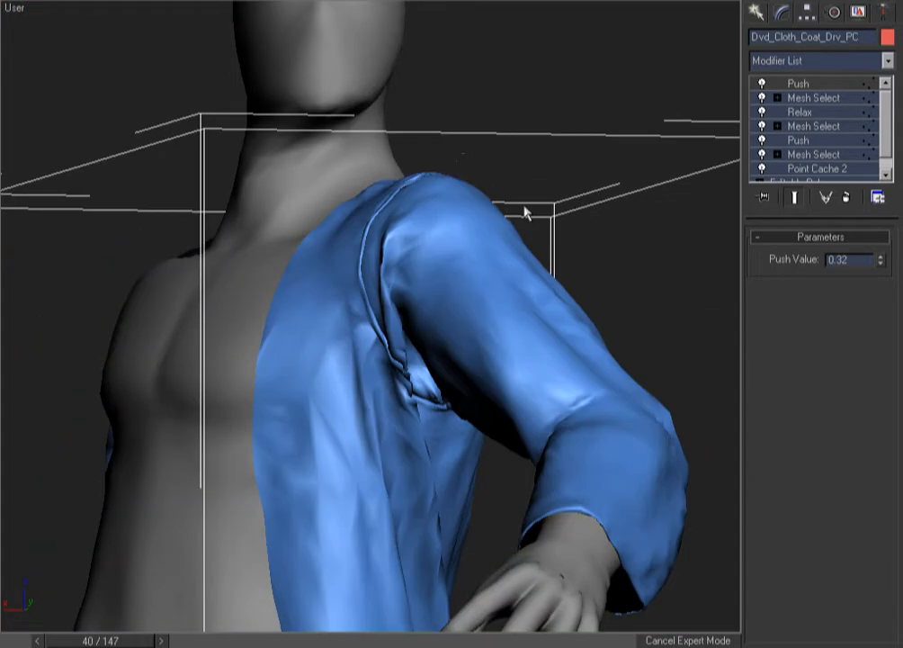
# Add another Mesh Select modifier above the shoulder Push on the coat's driver mesh
pyautogui.rightClick(544, 123)
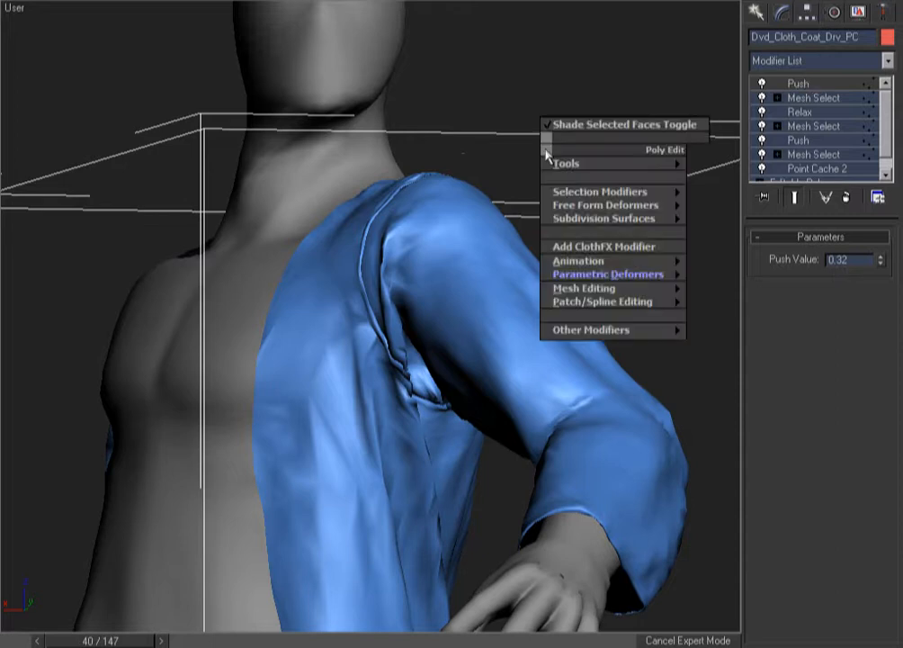
pyautogui.moveTo(619, 219)
pyautogui.moveTo(642, 187)
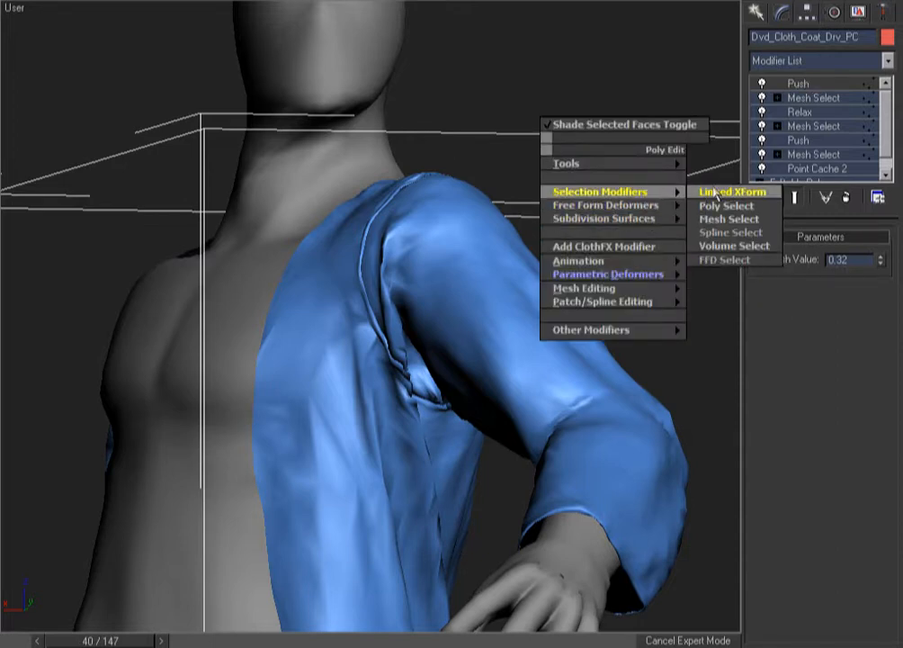
pyautogui.click(719, 218)
pyautogui.click(618, 149)
pyautogui.click(593, 320)
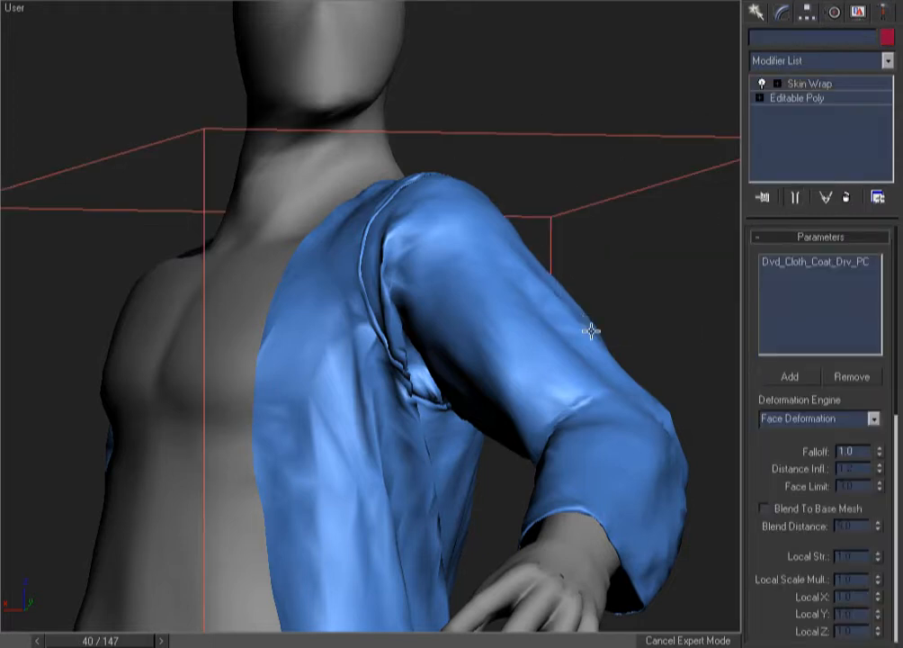
# Inspect the front of the coat below the hand for chainmail links poking through the cloth
pyautogui.scroll(-5, 591, 329)
pyautogui.keyDown('alt'); pyautogui.moveTo(443, 467); pyautogui.dragTo(517, 450, button='middle'); pyautogui.keyUp('alt')
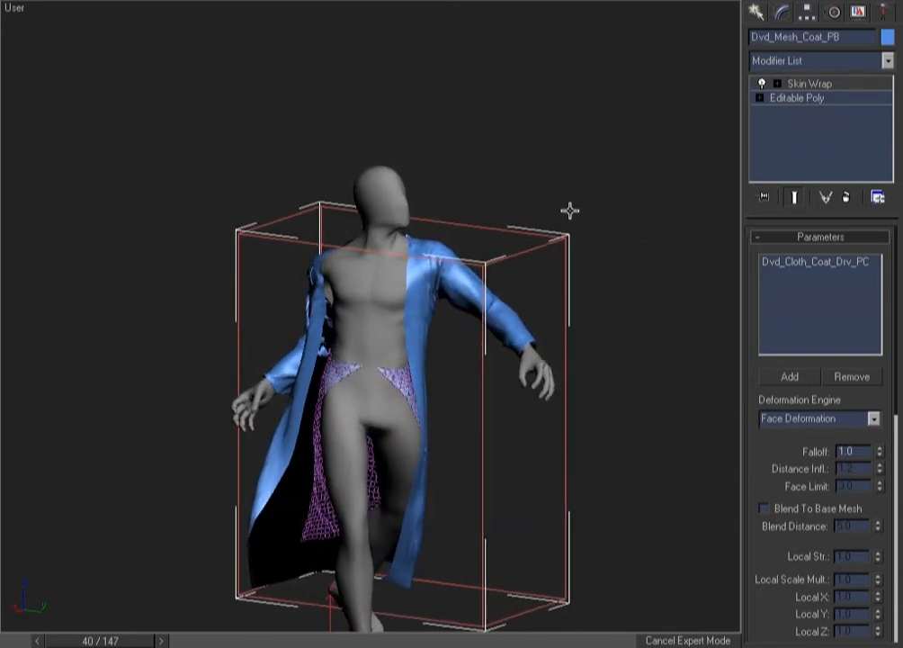
pyautogui.scroll(6, 564, 297)
pyautogui.keyDown('alt'); pyautogui.moveTo(413, 337); pyautogui.dragTo(471, 288, button='middle'); pyautogui.keyUp('alt')
pyautogui.press('F3')
pyautogui.press('F3')
pyautogui.moveTo(361, 398)
pyautogui.keyDown('alt'); pyautogui.mouseDown(button='middle')
pyautogui.moveTo(311, 400)
pyautogui.moveTo(448, 393)
pyautogui.moveTo(359, 382)
pyautogui.moveTo(312, 417)
pyautogui.moveTo(323, 427)
pyautogui.moveTo(540, 355)
pyautogui.moveTo(437, 249)
pyautogui.moveTo(411, 349)
pyautogui.moveTo(240, 309)
pyautogui.moveTo(585, 299)
pyautogui.moveTo(466, 311)
pyautogui.moveTo(483, 288)
pyautogui.mouseUp(button='middle'); pyautogui.keyUp('alt')
pyautogui.hotkey('ctrl', 'w')
pyautogui.moveTo(403, 261); pyautogui.dragTo(260, 462)
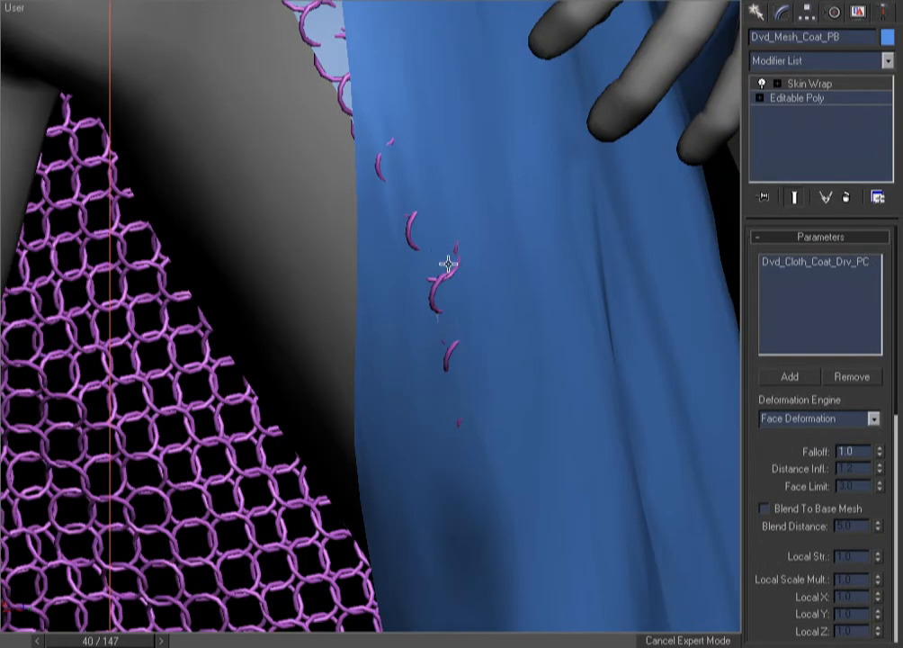
# Select six vertices around the poking chainmail links on the coat's driver mesh in the top Mesh Select modifier
pyautogui.click(111, 327)
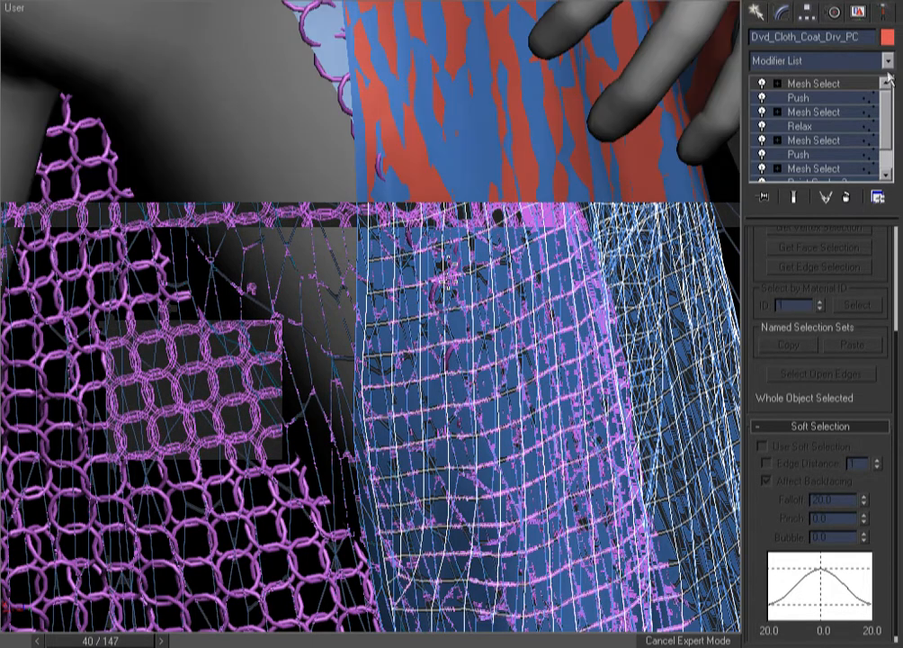
pyautogui.click(774, 83)
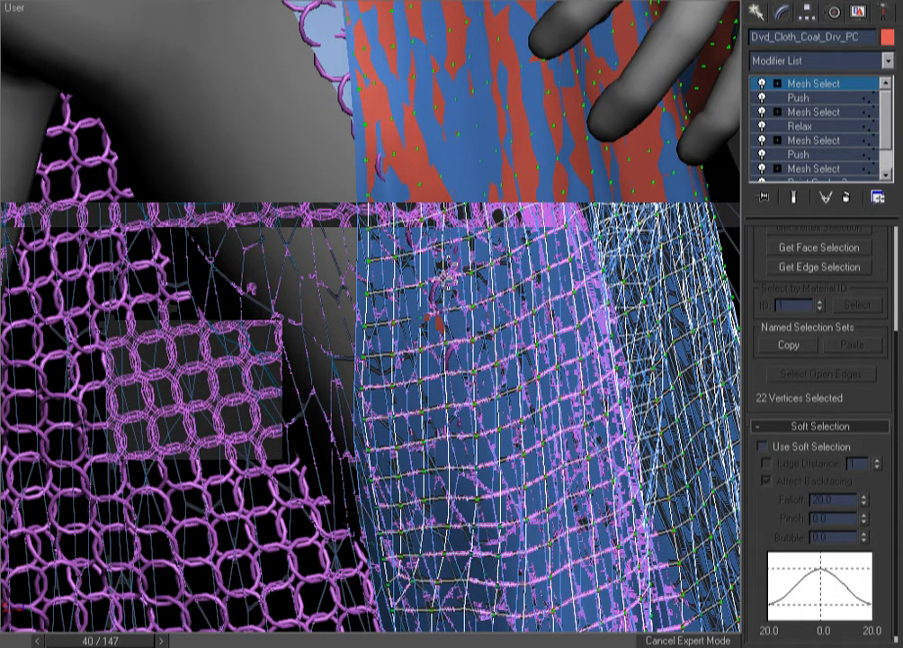
pyautogui.click(442, 243)
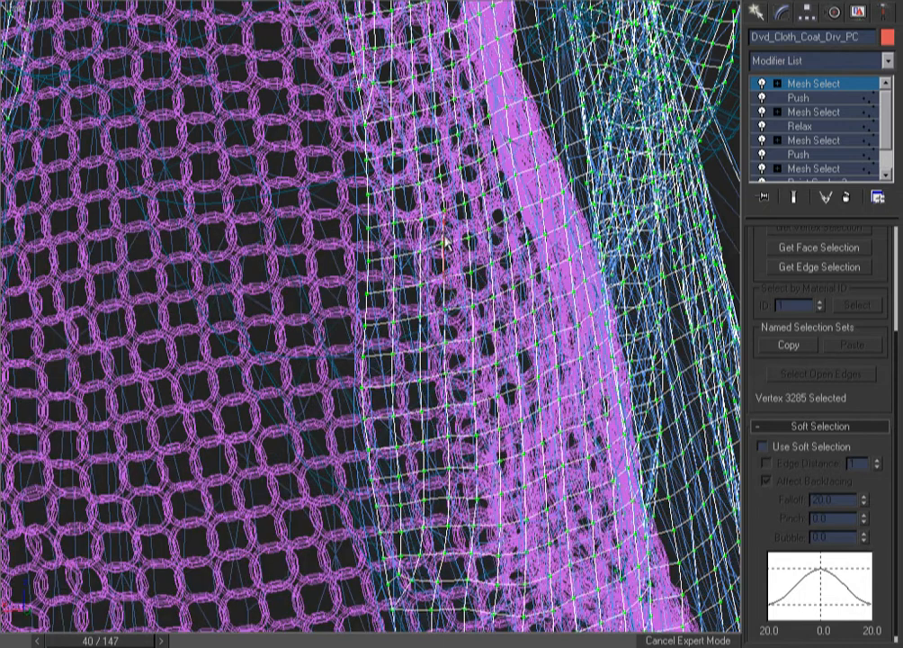
pyautogui.keyDown('ctrl'); pyautogui.click(424, 218); pyautogui.keyUp('ctrl')
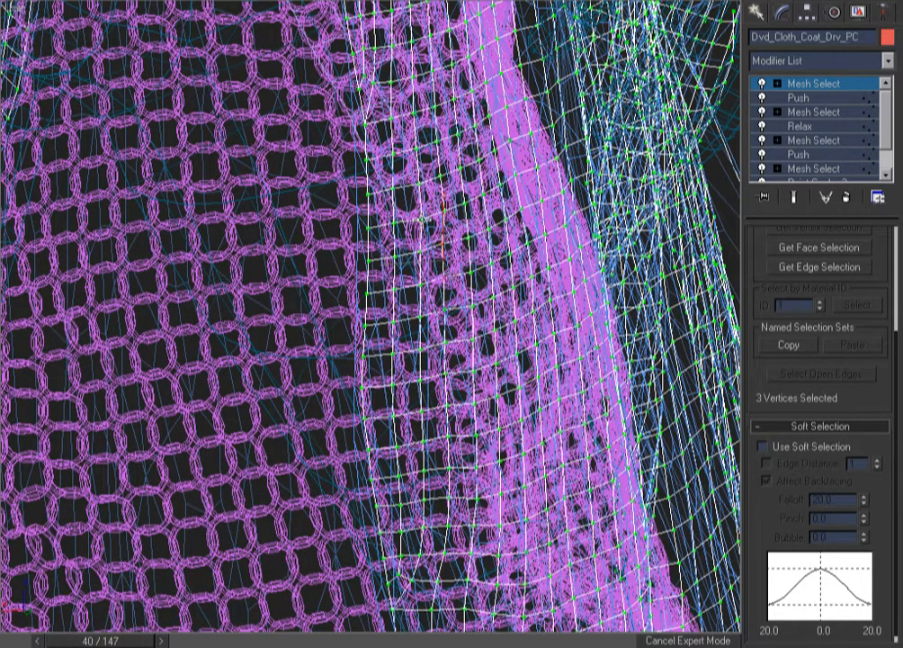
pyautogui.keyDown('ctrl'); pyautogui.click(419, 184); pyautogui.keyUp('ctrl')
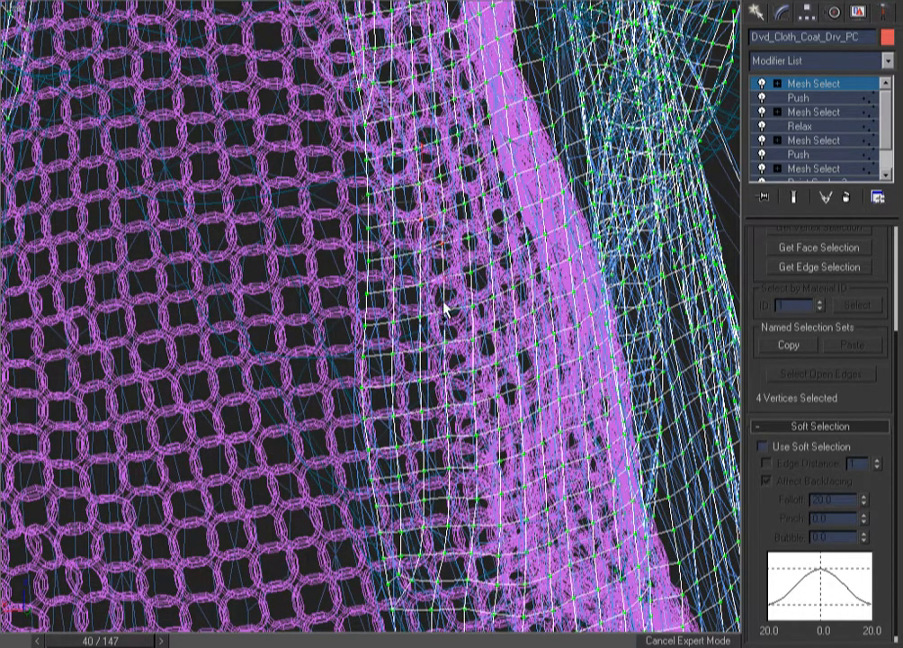
pyautogui.keyDown('ctrl'); pyautogui.click(446, 308); pyautogui.keyUp('ctrl')
pyautogui.keyDown('ctrl'); pyautogui.click(446, 342); pyautogui.keyUp('ctrl')
# Enable soft selection with a falloff of 2.1 and add a Push modifier with a Push Value of 0.2
pyautogui.click(779, 447)
pyautogui.moveTo(868, 500); pyautogui.dragTo(836, 309)
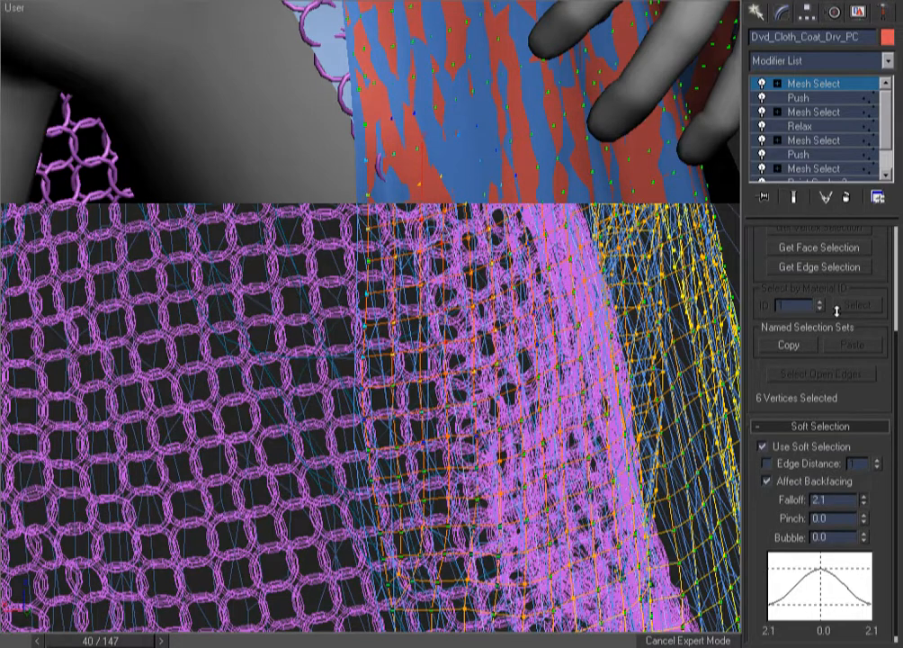
pyautogui.rightClick(521, 205)
pyautogui.moveTo(641, 337)
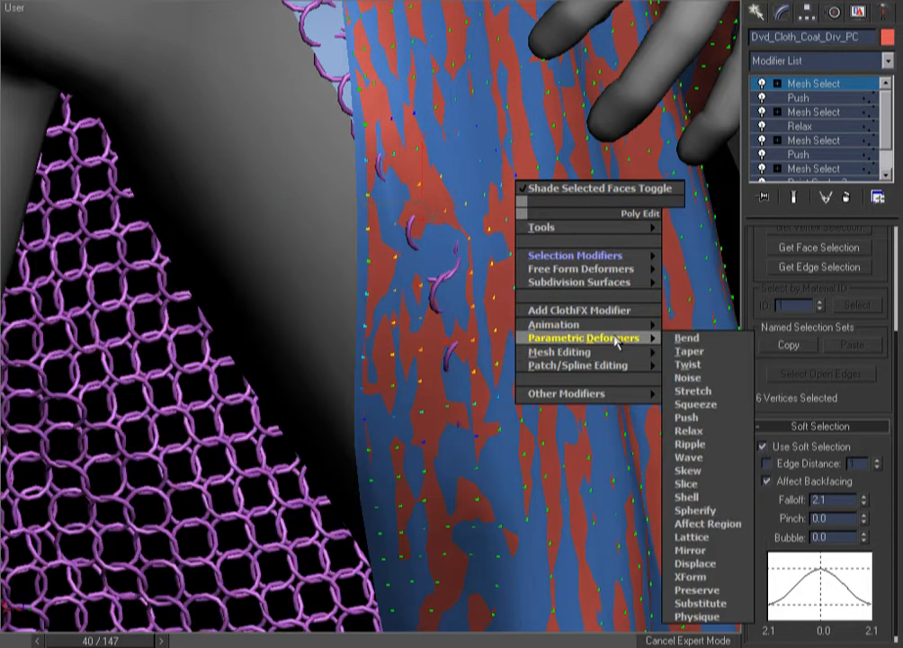
pyautogui.click(688, 417)
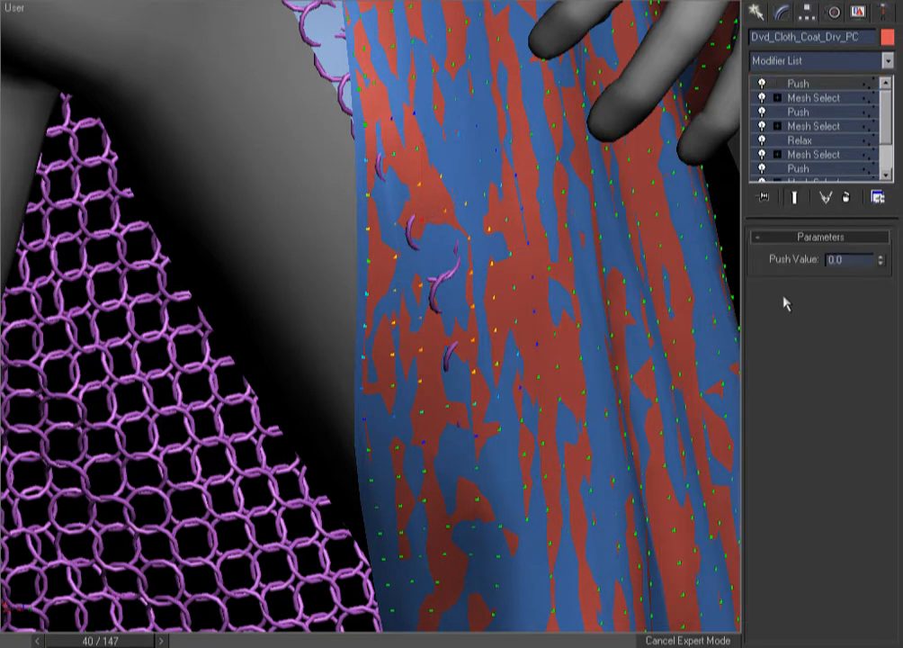
pyautogui.moveTo(881, 266); pyautogui.dragTo(884, 238)
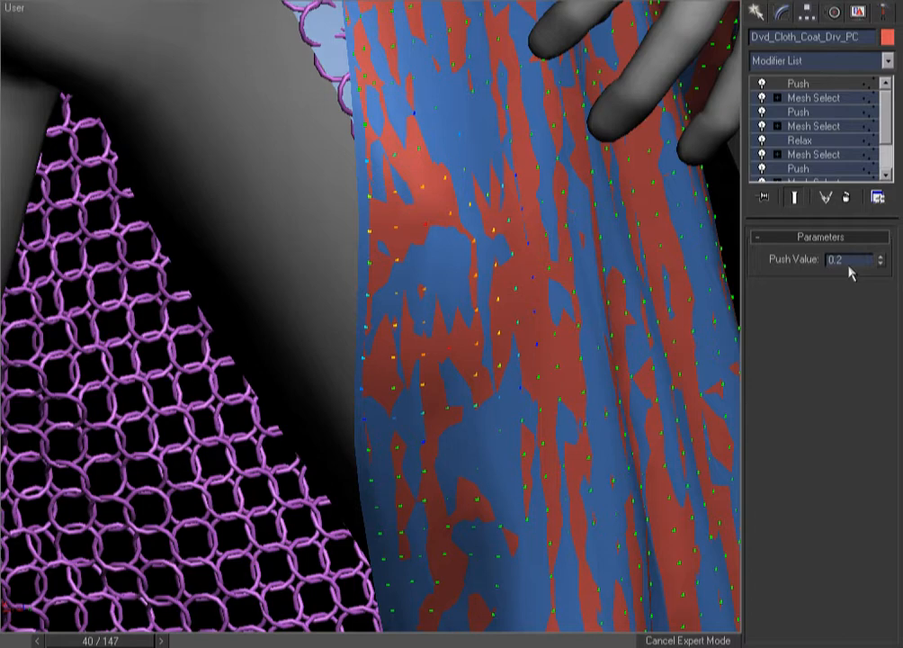
# Add another Mesh Select modifier above the new Push on the coat's driver mesh
pyautogui.scroll(-3, 349, 357)
pyautogui.moveTo(432, 299); pyautogui.dragTo(444, 388, button='middle')
pyautogui.scroll(-5, 444, 388)
pyautogui.keyDown('alt'); pyautogui.moveTo(544, 317); pyautogui.dragTo(409, 353, button='middle'); pyautogui.keyUp('alt')
pyautogui.rightClick(619, 180)
pyautogui.moveTo(670, 222)
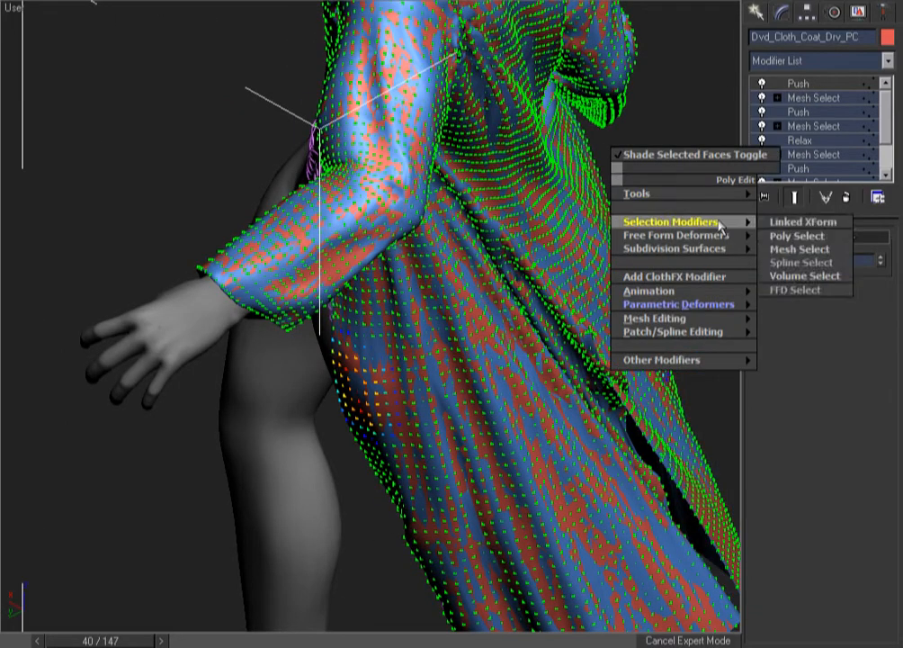
pyautogui.click(800, 248)
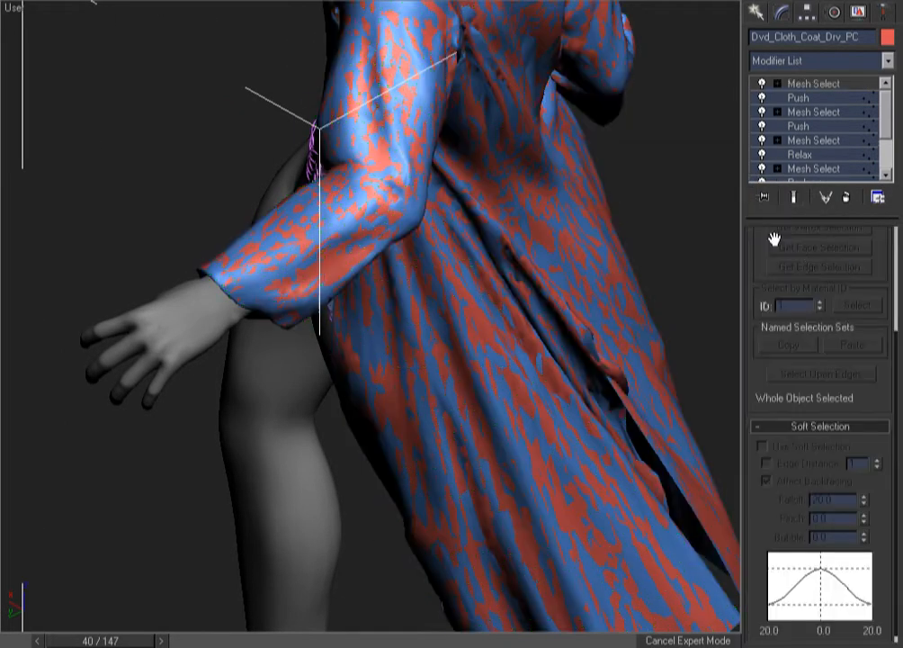
# Deselect everything and reselect the coat's driver mesh near its hem in the wireframe front view
pyautogui.click(694, 188)
pyautogui.press('F3')
pyautogui.press('f')
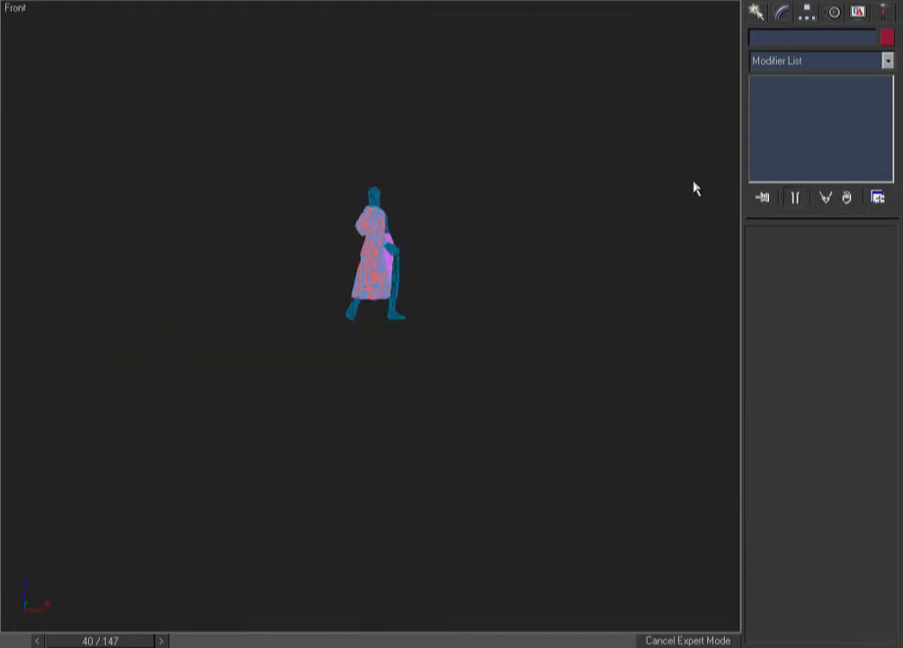
pyautogui.press('z')
pyautogui.press('F3')
pyautogui.hotkey('ctrl', 'w')
pyautogui.moveTo(522, 436); pyautogui.dragTo(228, 438)
pyautogui.press('F3')
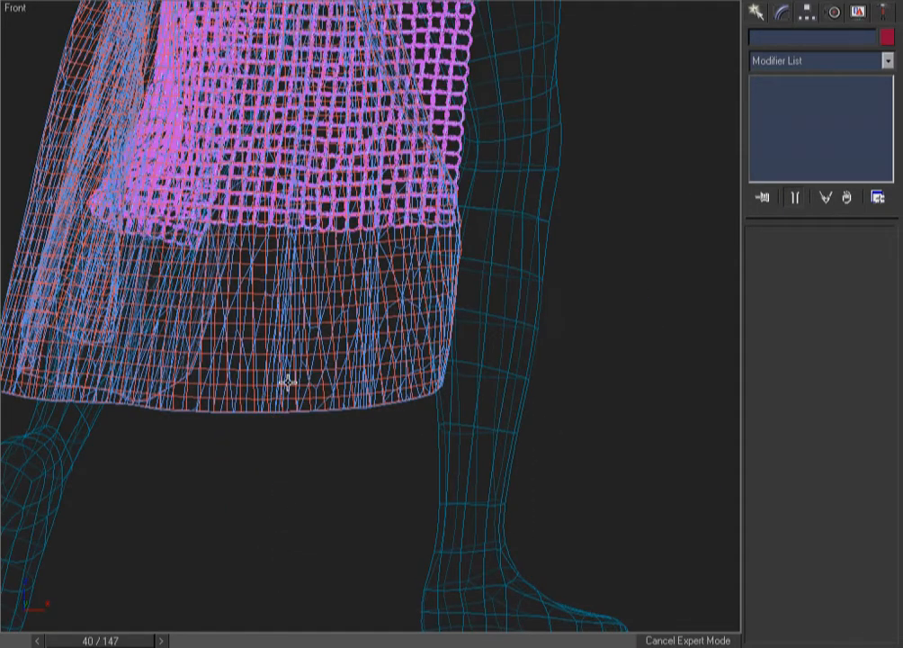
pyautogui.click(291, 399)
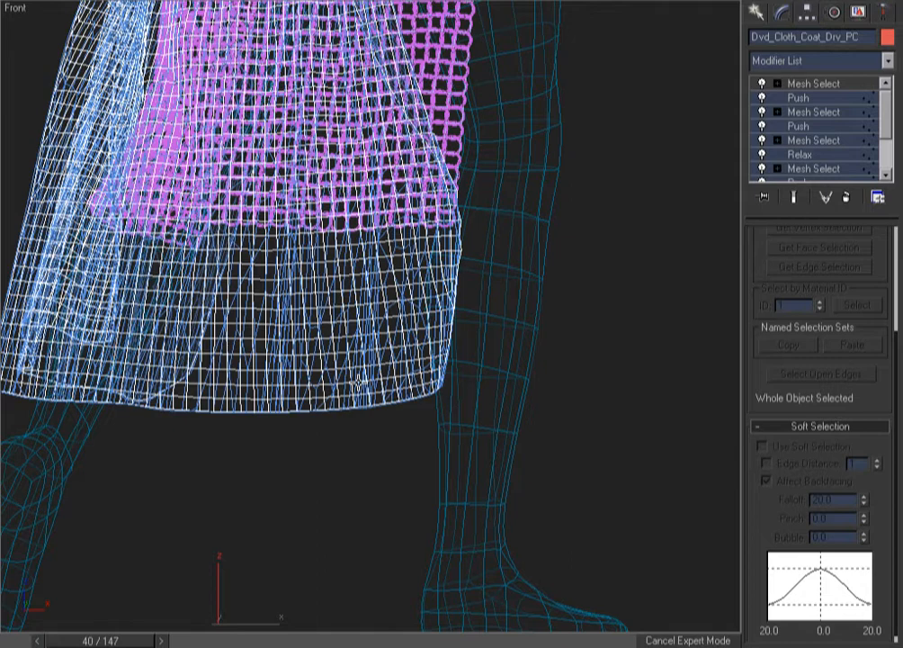
# Look over the open front of the coat and the chainmail around the legs
pyautogui.moveTo(359, 379)
pyautogui.keyDown('alt'); pyautogui.mouseDown(button='middle')
pyautogui.moveTo(211, 518)
pyautogui.moveTo(127, 551)
pyautogui.moveTo(405, 396)
pyautogui.moveTo(488, 434)
pyautogui.mouseUp(button='middle'); pyautogui.keyUp('alt')
pyautogui.scroll(-2, 406, 396)
pyautogui.moveTo(406, 396); pyautogui.dragTo(522, 443, button='middle')
pyautogui.press('F3')
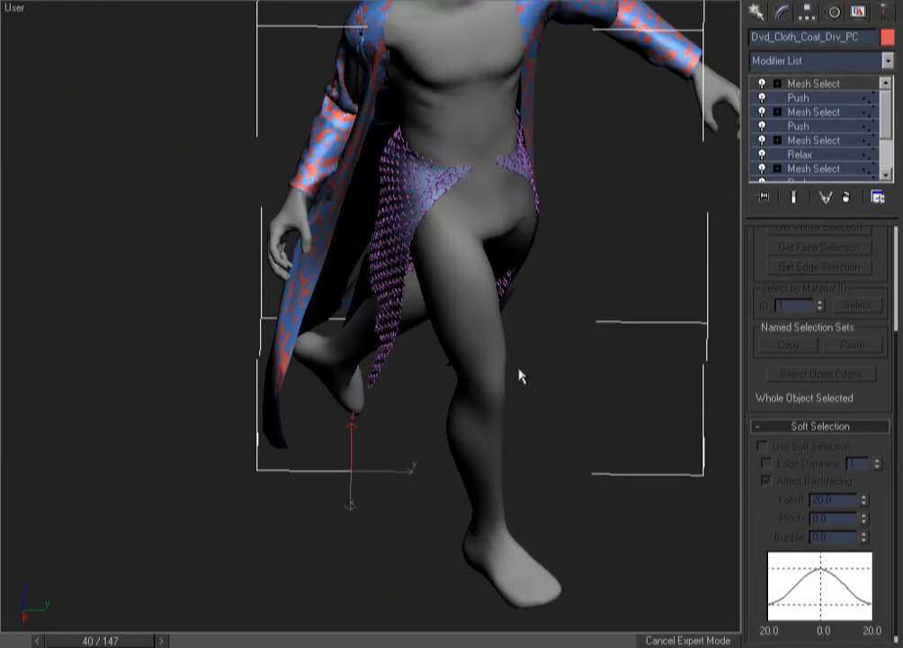
pyautogui.press('F3')
pyautogui.keyDown('alt'); pyautogui.moveTo(491, 341); pyautogui.dragTo(491, 339, button='middle'); pyautogui.keyUp('alt')
pyautogui.press('F3')
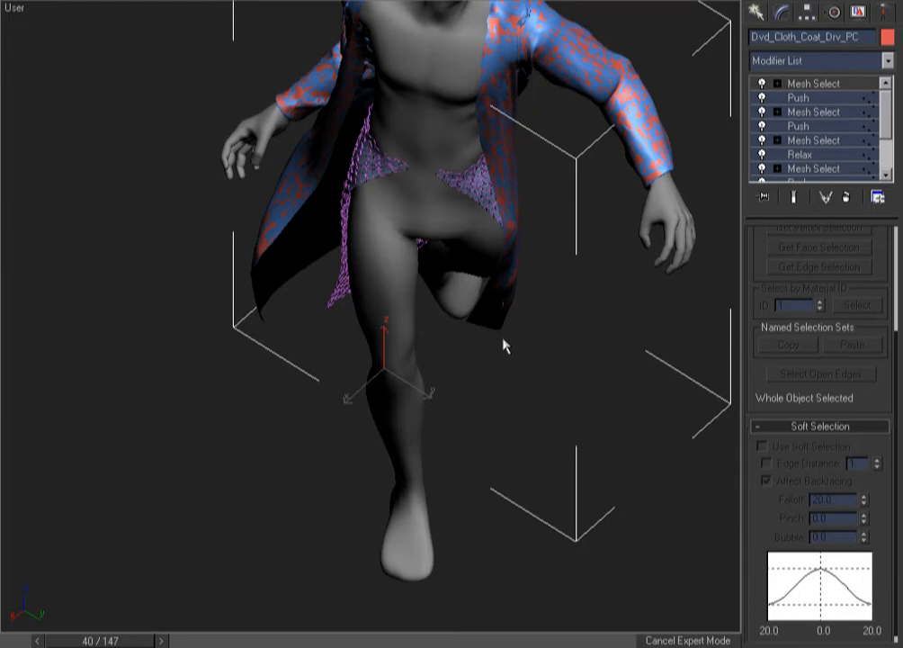
# Display the coat's driver mesh as a bounding box and deselect it
pyautogui.press('f')
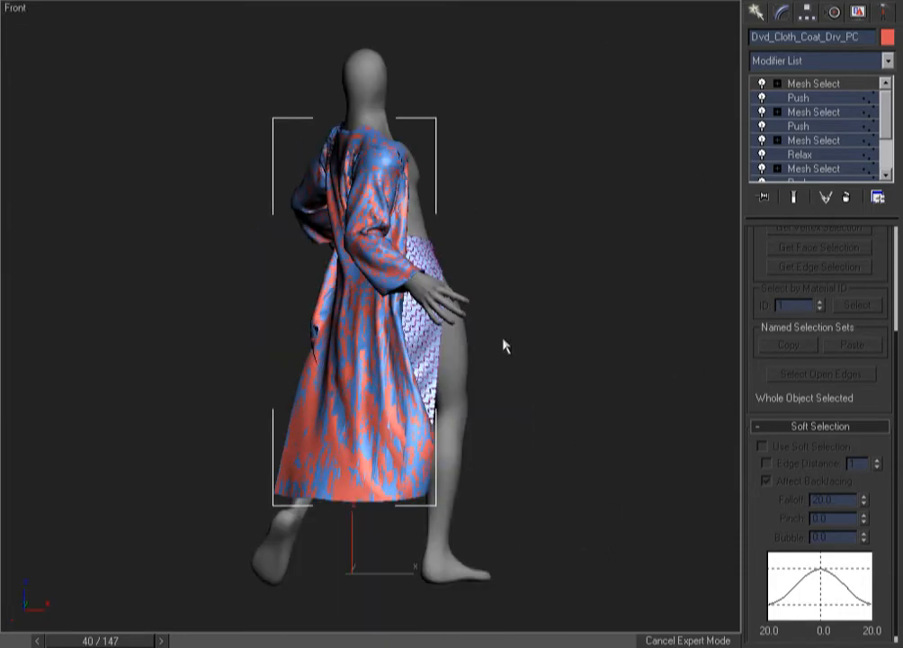
pyautogui.press('b')
pyautogui.rightClick(502, 339)
pyautogui.click(503, 348)
pyautogui.click(501, 339)
pyautogui.press('F3')
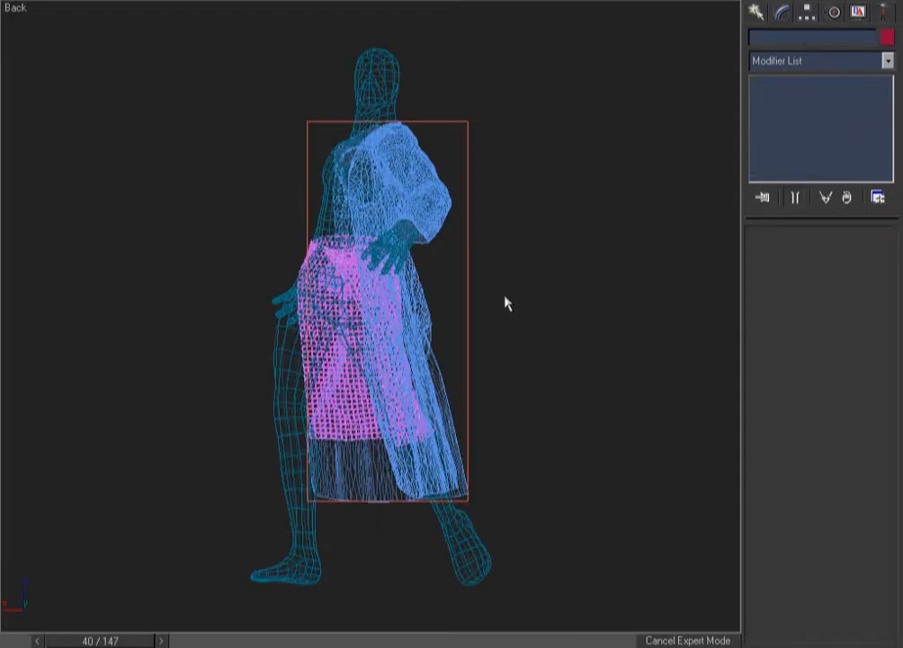
# Select the boxed driver mesh again in a close shaded view of the figure's upper body
pyautogui.moveTo(528, 301)
pyautogui.keyDown('alt'); pyautogui.mouseDown(button='middle')
pyautogui.moveTo(541, 303)
pyautogui.moveTo(500, 193)
pyautogui.mouseUp(button='middle'); pyautogui.keyUp('alt')
pyautogui.hotkey('ctrl', 'w')
pyautogui.moveTo(486, 51); pyautogui.dragTo(156, 287)
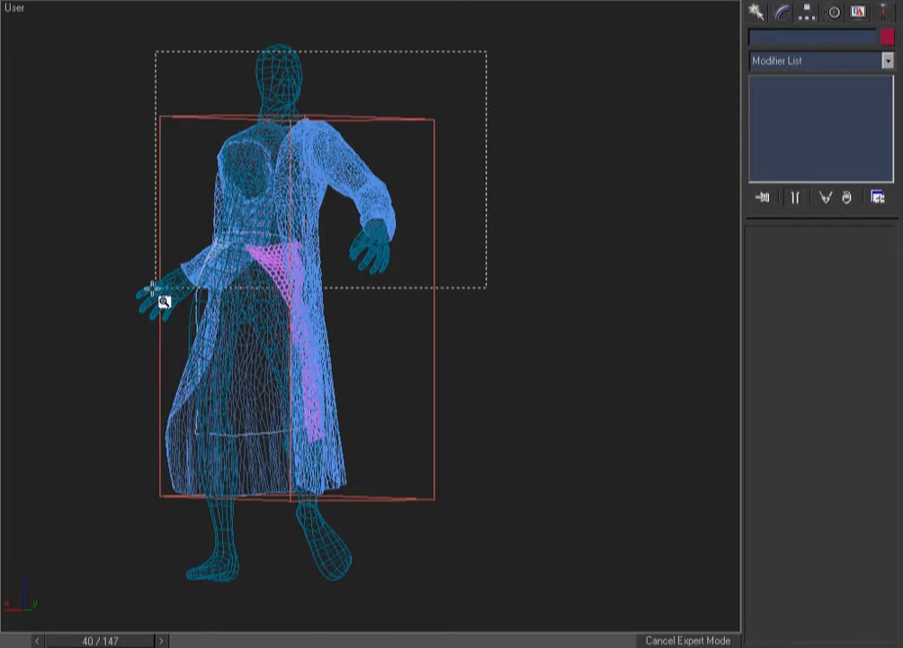
pyautogui.press('F3')
pyautogui.moveTo(532, 152); pyautogui.dragTo(504, 244)
pyautogui.keyDown('alt'); pyautogui.moveTo(504, 243); pyautogui.dragTo(610, 244, button='middle'); pyautogui.keyUp('alt')
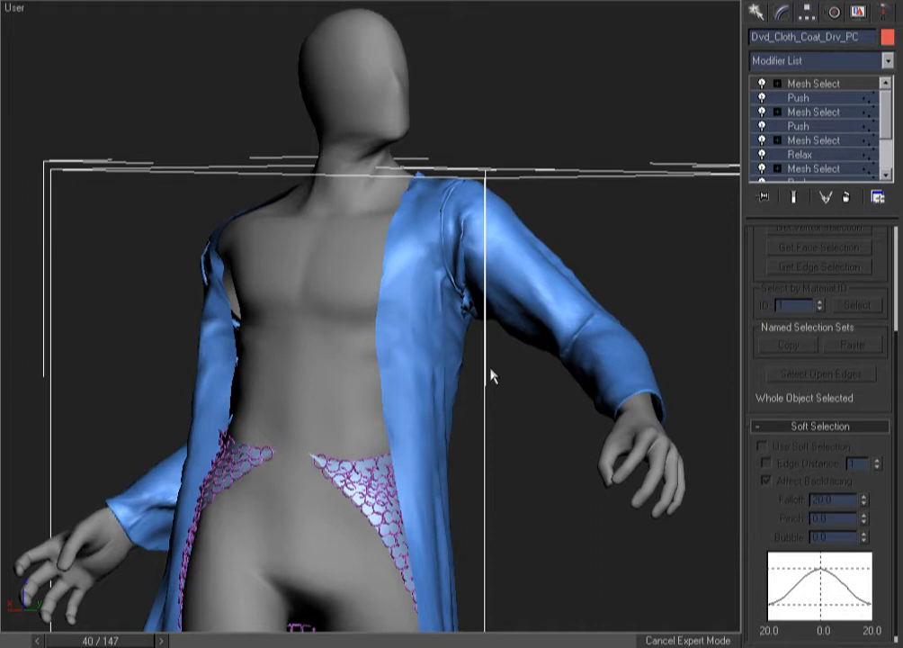
# Examine the whole coat and chainmail from the front, reselecting the boxed driver mesh
pyautogui.scroll(-5, 492, 376)
pyautogui.keyDown('alt'); pyautogui.moveTo(436, 459); pyautogui.dragTo(410, 472, button='middle'); pyautogui.keyUp('alt')
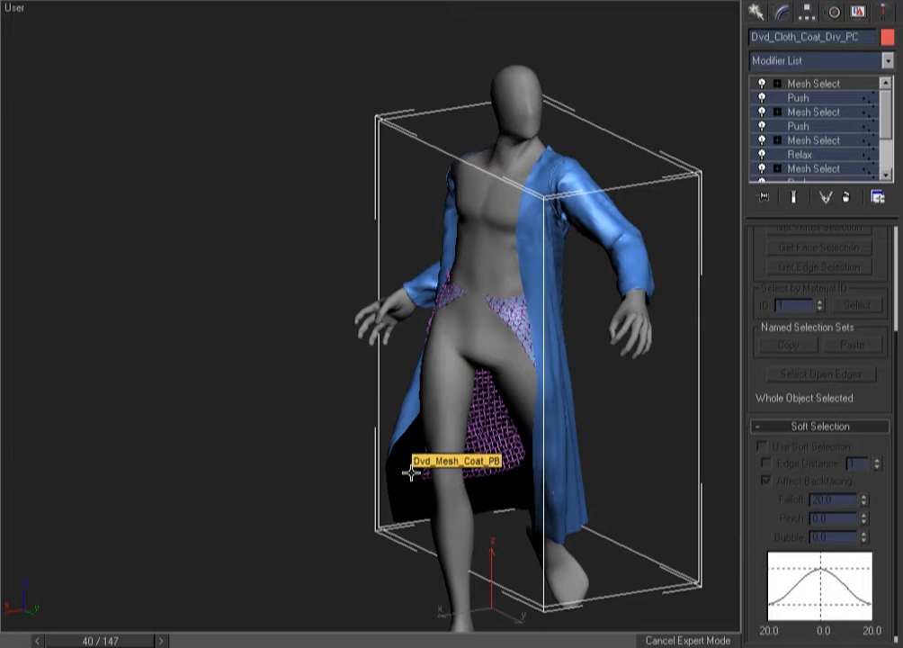
pyautogui.moveTo(507, 354); pyautogui.dragTo(362, 312, button='middle')
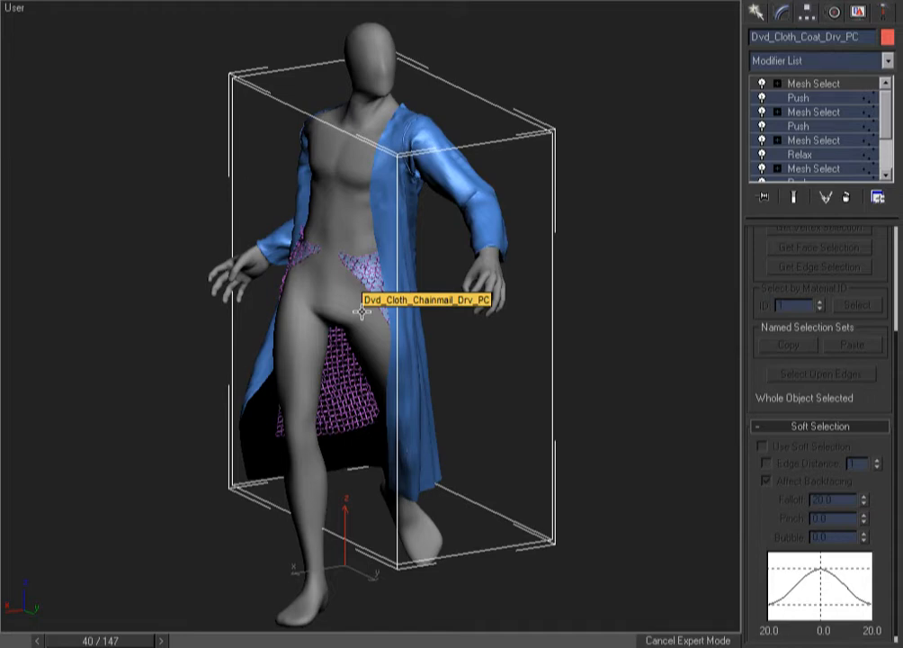
pyautogui.keyDown('alt'); pyautogui.moveTo(482, 343); pyautogui.dragTo(532, 341, button='middle'); pyautogui.keyUp('alt')
pyautogui.press('F3')
pyautogui.press('F3')
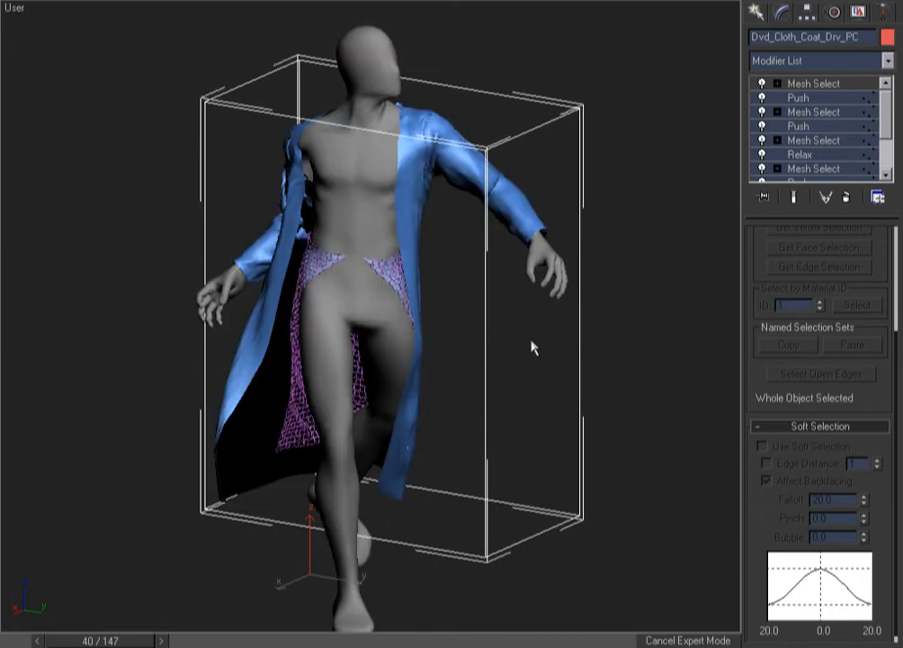
pyautogui.click(647, 116)
pyautogui.moveTo(590, 68)
pyautogui.mouseDown()
pyautogui.moveTo(557, 117)
pyautogui.moveTo(589, 171)
pyautogui.mouseUp()
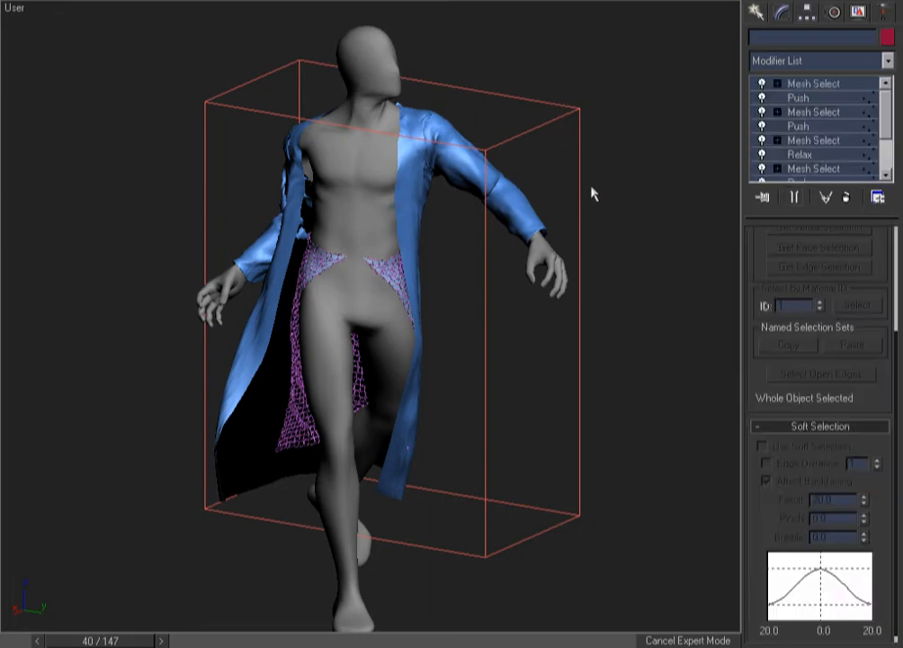
# Inspect the coat's upper back and armhole seams up close in shaded and wireframe display
pyautogui.keyDown('alt'); pyautogui.moveTo(646, 211); pyautogui.dragTo(785, 200, button='middle'); pyautogui.keyUp('alt')
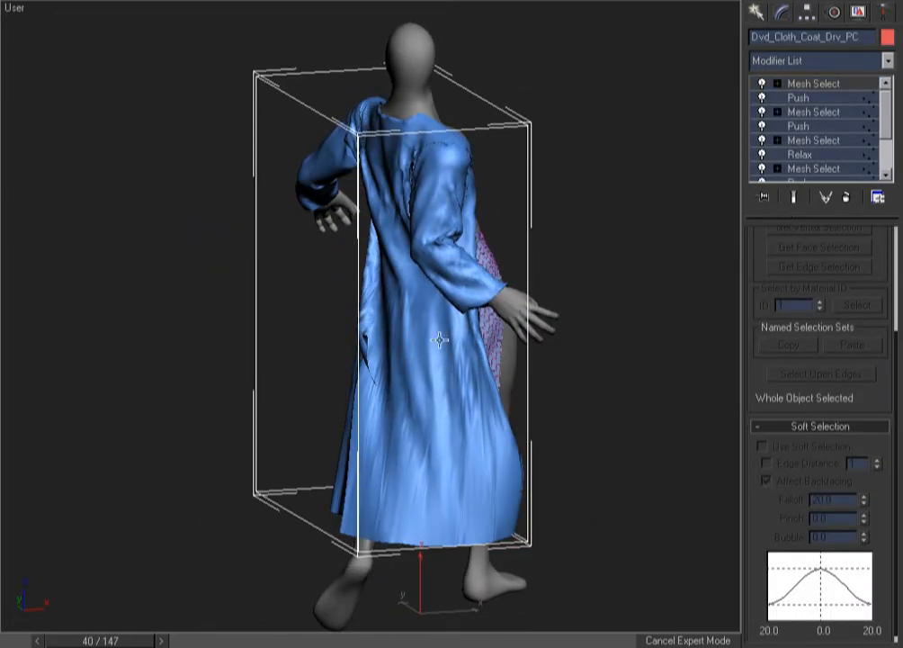
pyautogui.keyDown('alt'); pyautogui.moveTo(407, 319); pyautogui.dragTo(486, 213, button='middle'); pyautogui.keyUp('alt')
pyautogui.hotkey('ctrl', 'w')
pyautogui.moveTo(559, 68); pyautogui.dragTo(289, 283)
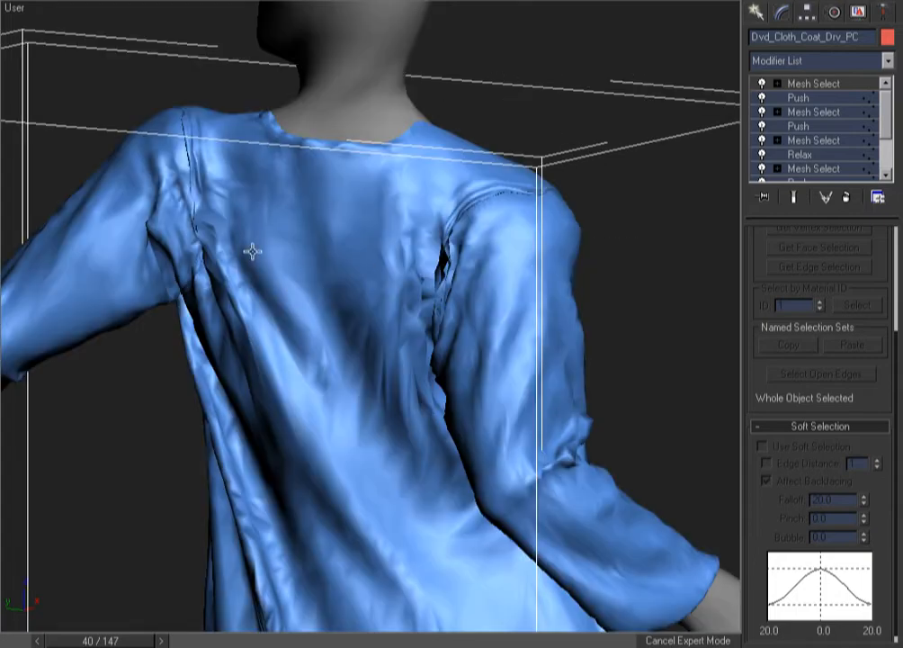
pyautogui.press('F3')
pyautogui.press('F3')
pyautogui.press('F3')
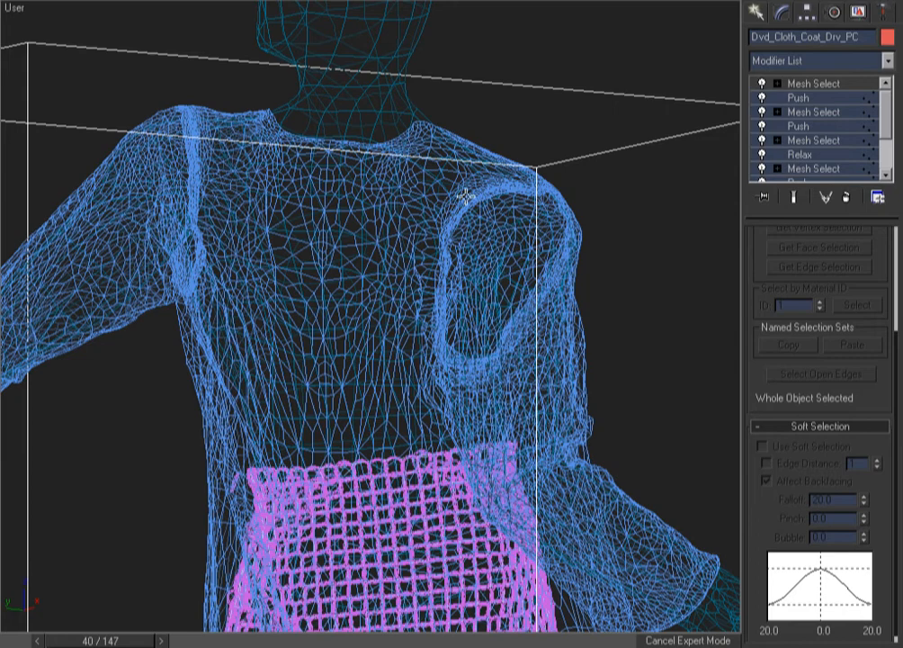
# Add a Relax modifier above the last Mesh Select, affecting the whole coat driver mesh
pyautogui.rightClick(319, 225)
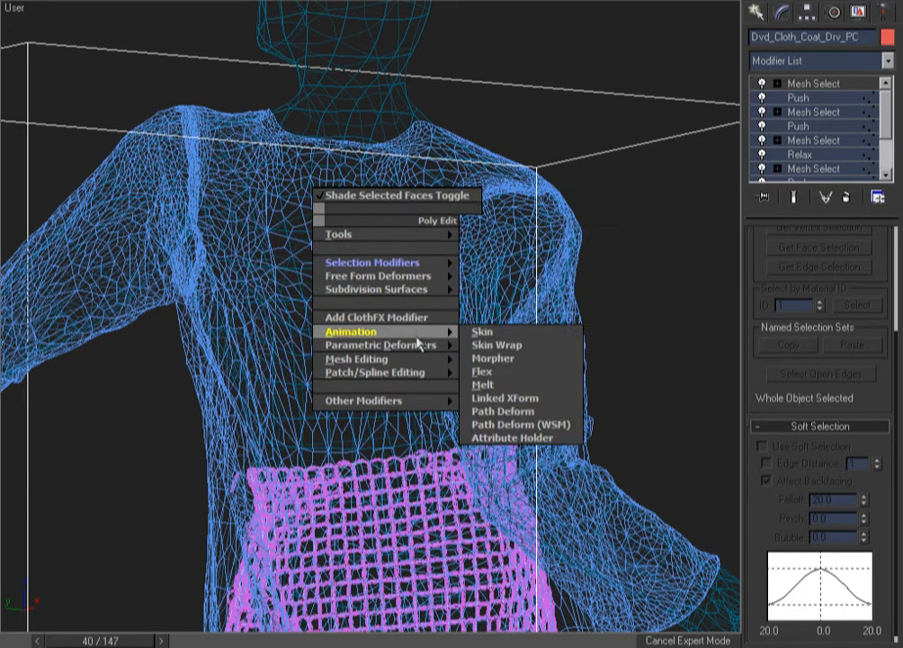
pyautogui.moveTo(417, 351)
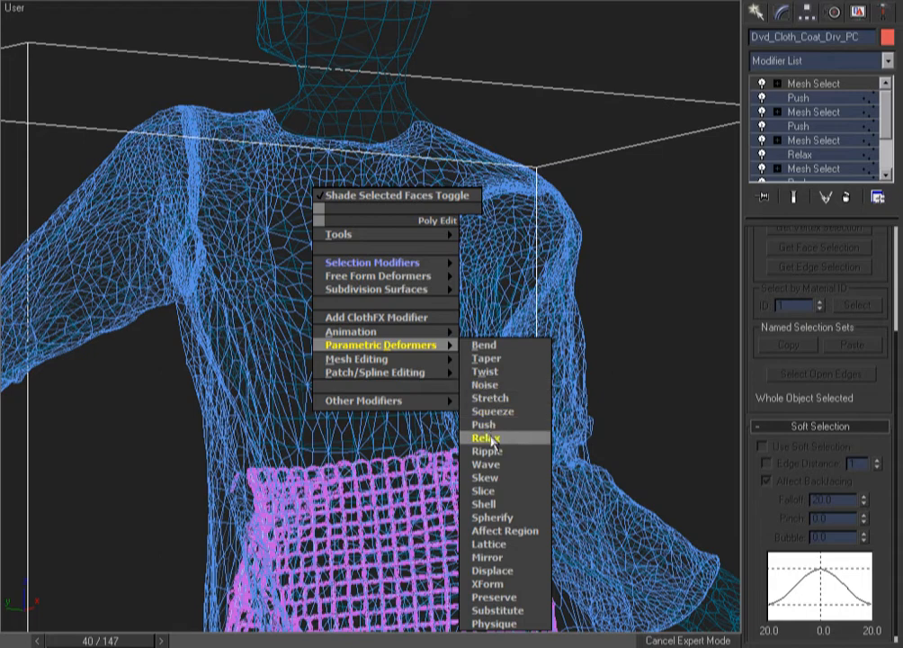
pyautogui.click(486, 438)
pyautogui.press('F3')
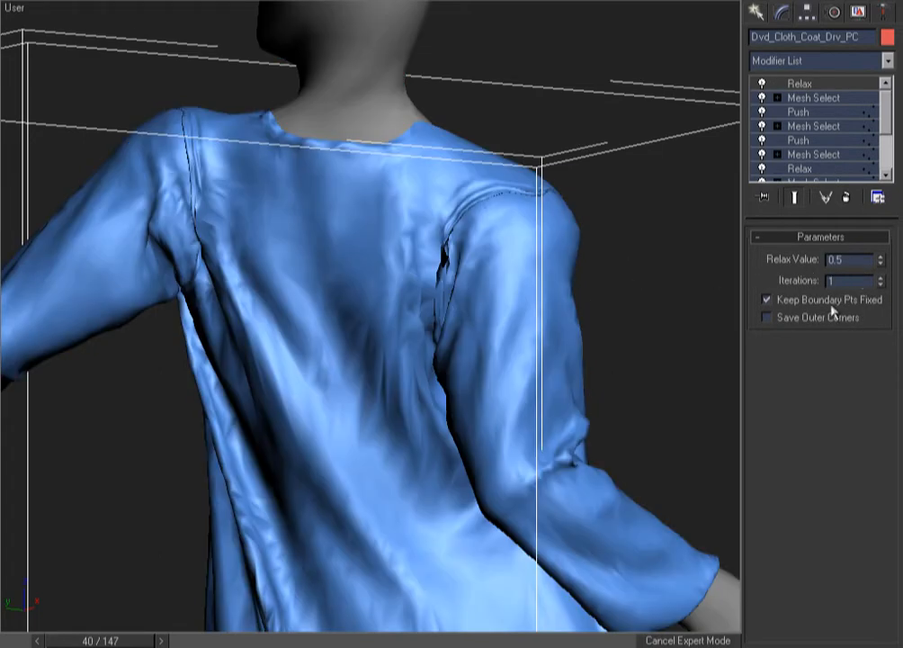
# Turn off Keep Boundary Pts Fixed and set the Relax iterations to 8
pyautogui.click(831, 302)
pyautogui.click(880, 278)
pyautogui.click(880, 278)
pyautogui.click(880, 278)
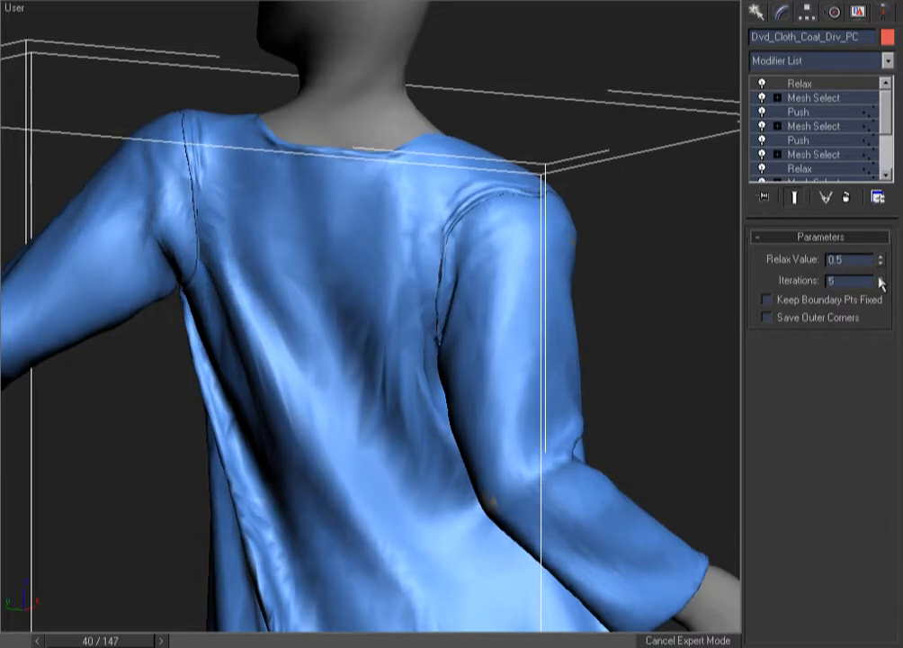
pyautogui.click(880, 278)
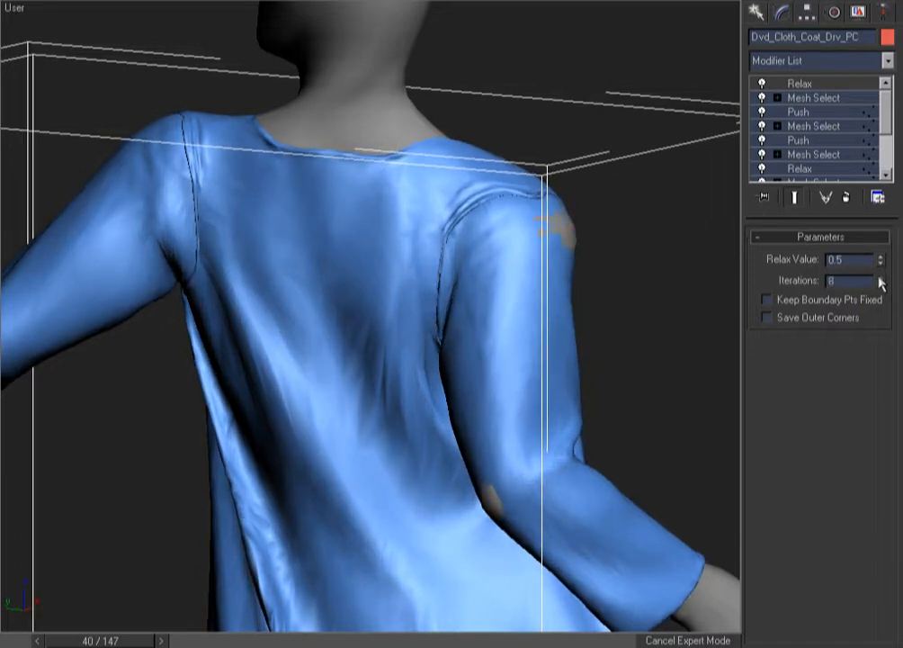
# Add a Push modifier above the Relax on the coat's driver mesh
pyautogui.rightClick(454, 213)
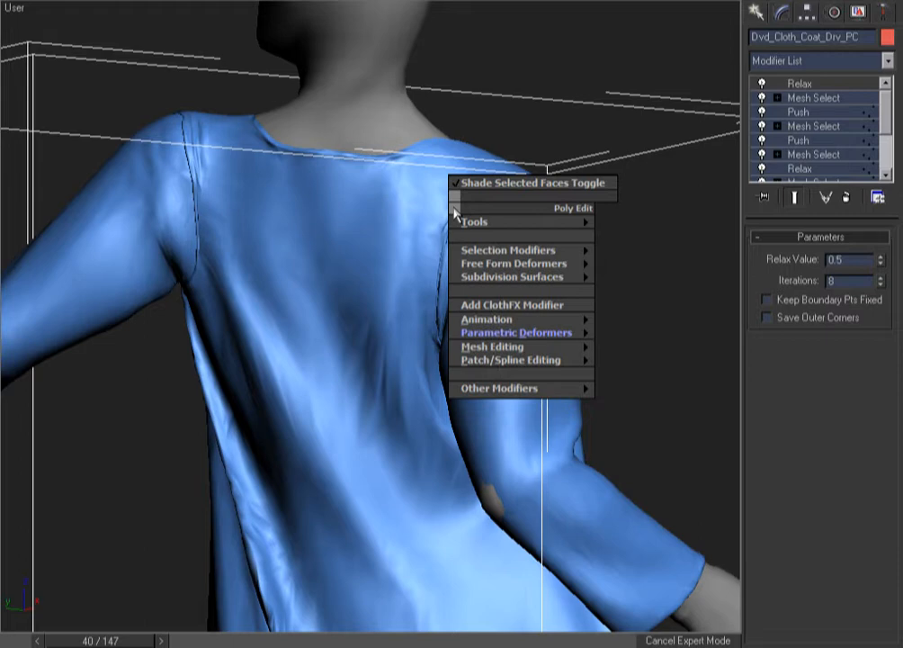
pyautogui.press('Escape')
pyautogui.keyDown('alt'); pyautogui.moveTo(538, 268); pyautogui.dragTo(531, 168, button='middle'); pyautogui.keyUp('alt')
pyautogui.rightClick(531, 168)
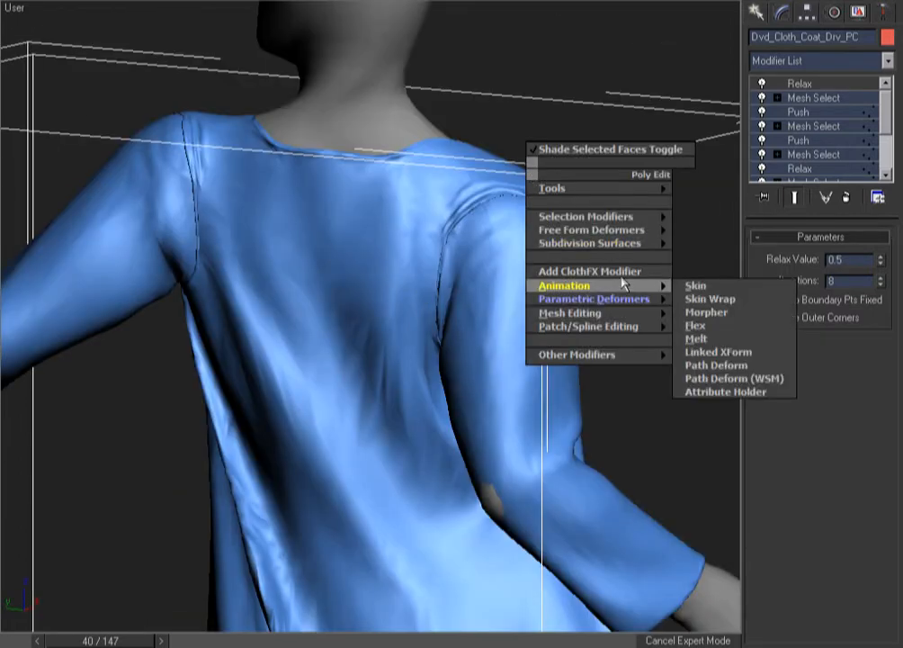
pyautogui.moveTo(638, 307)
pyautogui.click(698, 378)
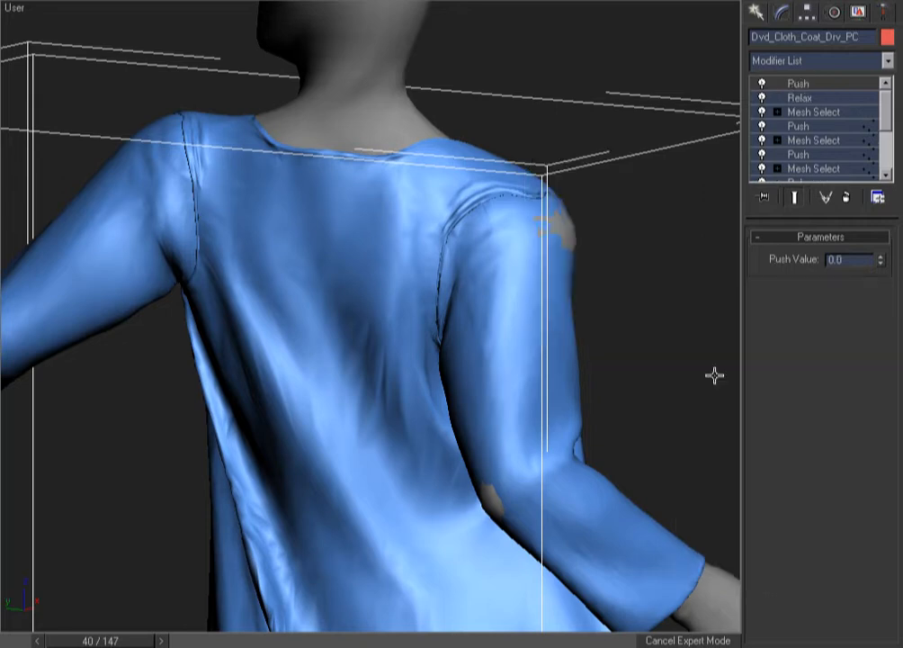
# Set the coat's top Push value to 0.18 and check the back and sleeves for body showing through
pyautogui.moveTo(883, 261); pyautogui.dragTo(882, 246)
pyautogui.rightClick(881, 259)
pyautogui.scroll(-5, 552, 317)
pyautogui.moveTo(552, 317)
pyautogui.keyDown('alt'); pyautogui.mouseDown(button='middle')
pyautogui.moveTo(417, 375)
pyautogui.moveTo(395, 353)
pyautogui.moveTo(548, 327)
pyautogui.moveTo(567, 347)
pyautogui.moveTo(564, 320)
pyautogui.mouseUp(button='middle'); pyautogui.keyUp('alt')
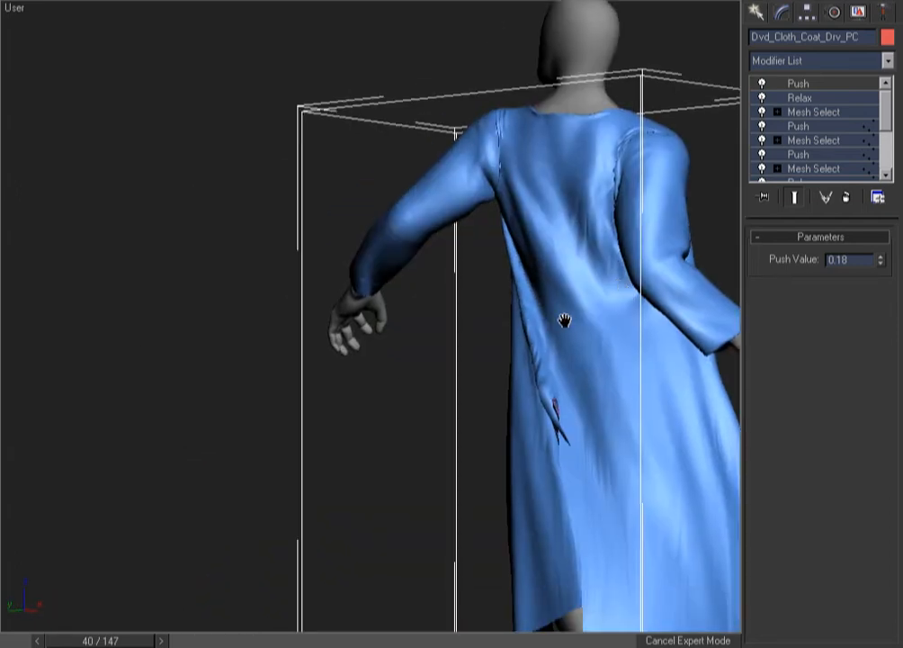
pyautogui.keyDown('alt'); pyautogui.moveTo(471, 383); pyautogui.dragTo(523, 427, button='middle'); pyautogui.keyUp('alt')
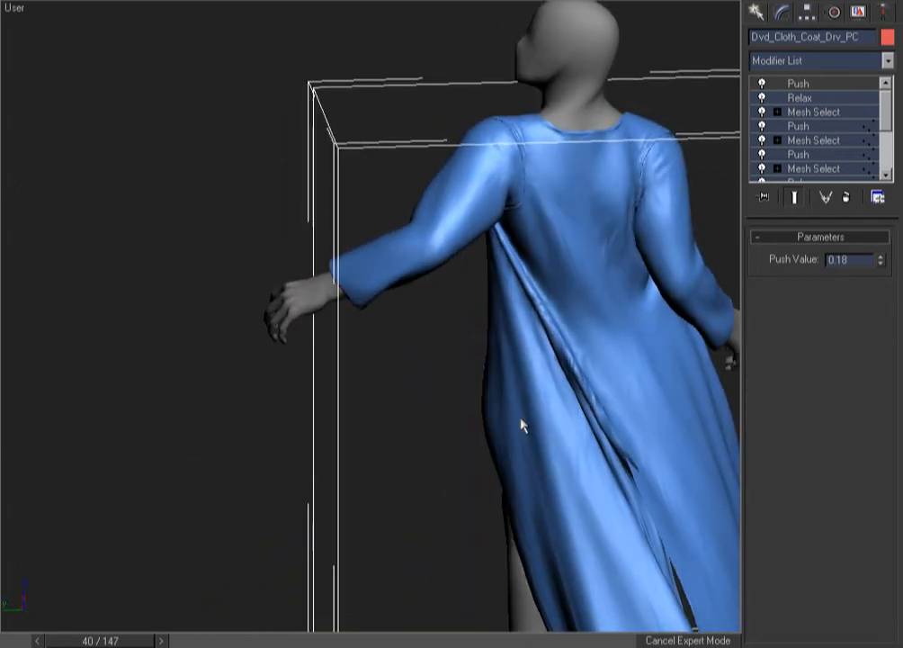
# Compare the coat's upper back and armhole with the top Push and Relax modifiers switched off and back on
pyautogui.click(761, 84)
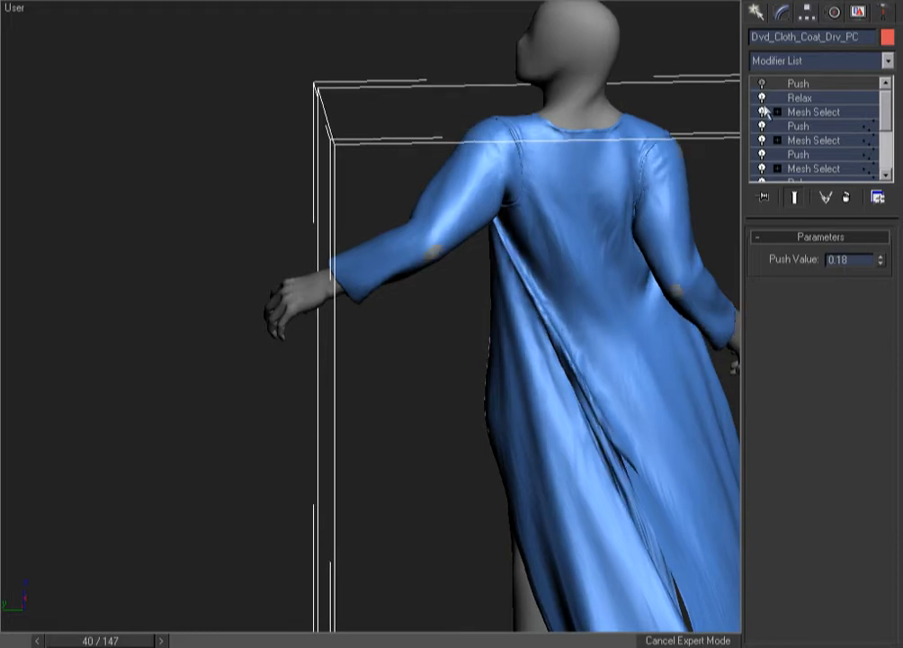
pyautogui.click(762, 97)
pyautogui.hotkey('ctrl', 'w')
pyautogui.moveTo(589, 105); pyautogui.dragTo(444, 298)
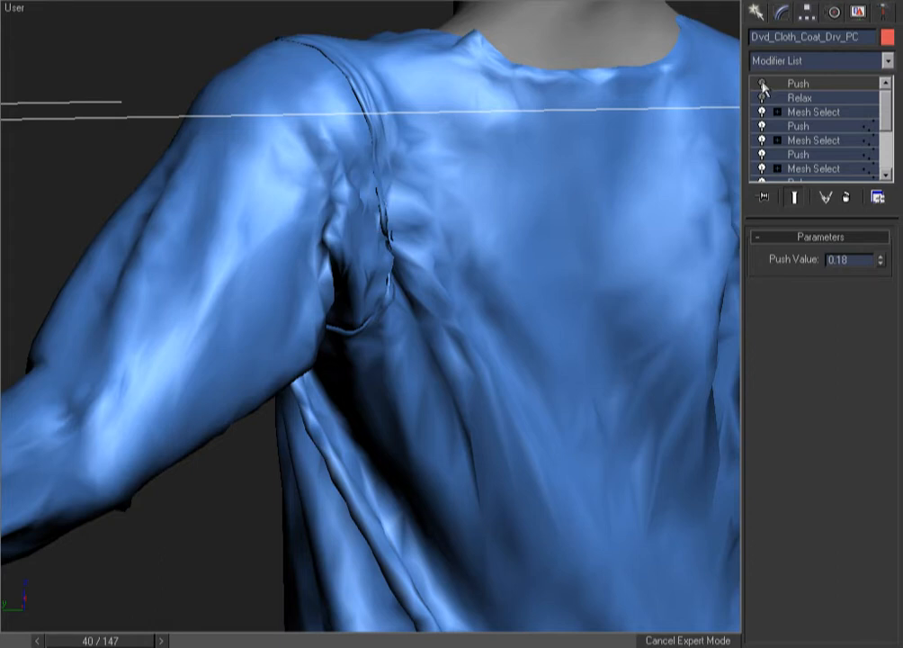
pyautogui.click(763, 83)
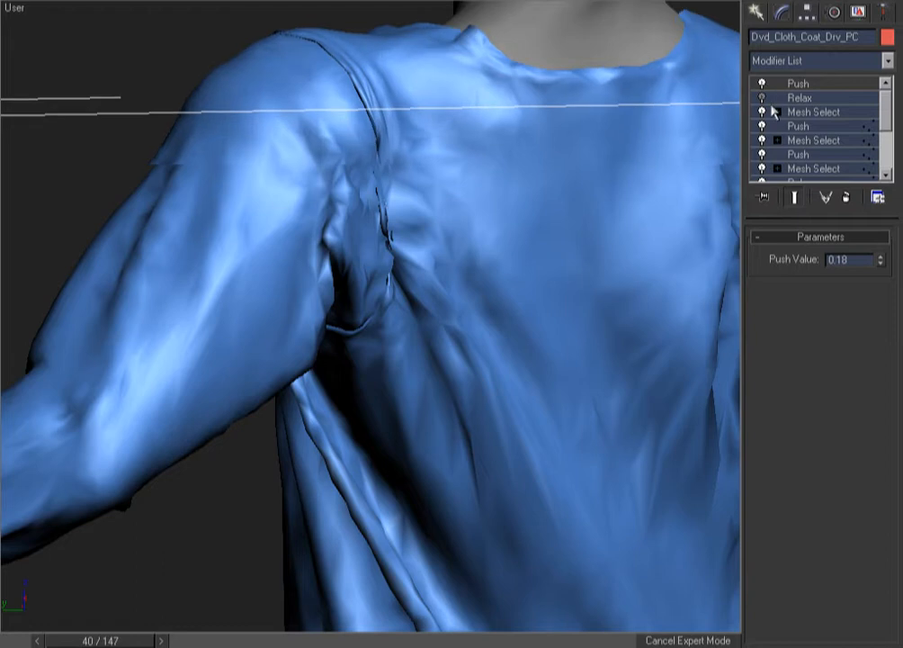
pyautogui.click(763, 97)
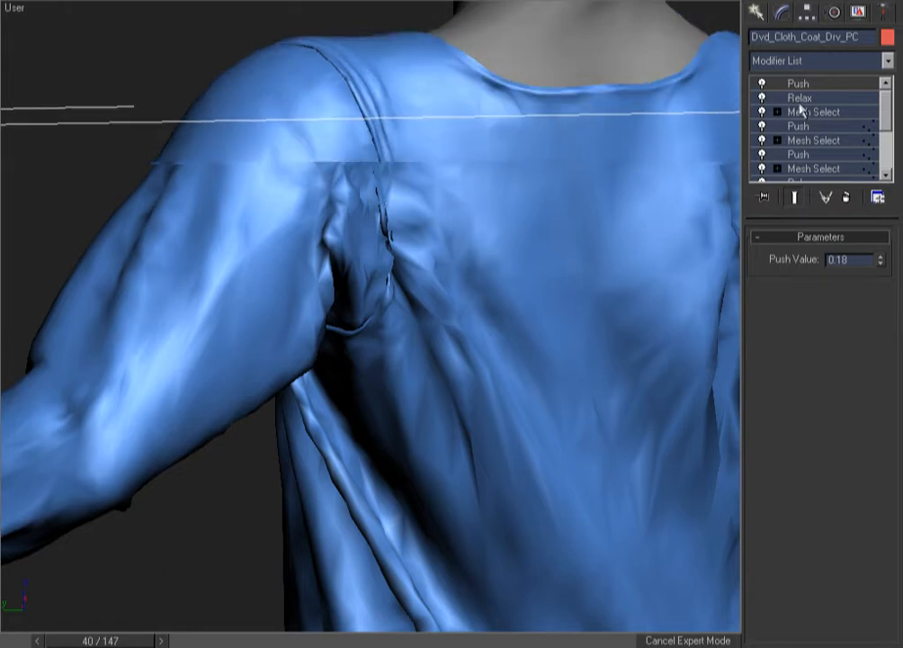
# Set the coat's Relax iterations to 6 and the value of the Push above it to 0.15
pyautogui.click(799, 97)
pyautogui.click(880, 285)
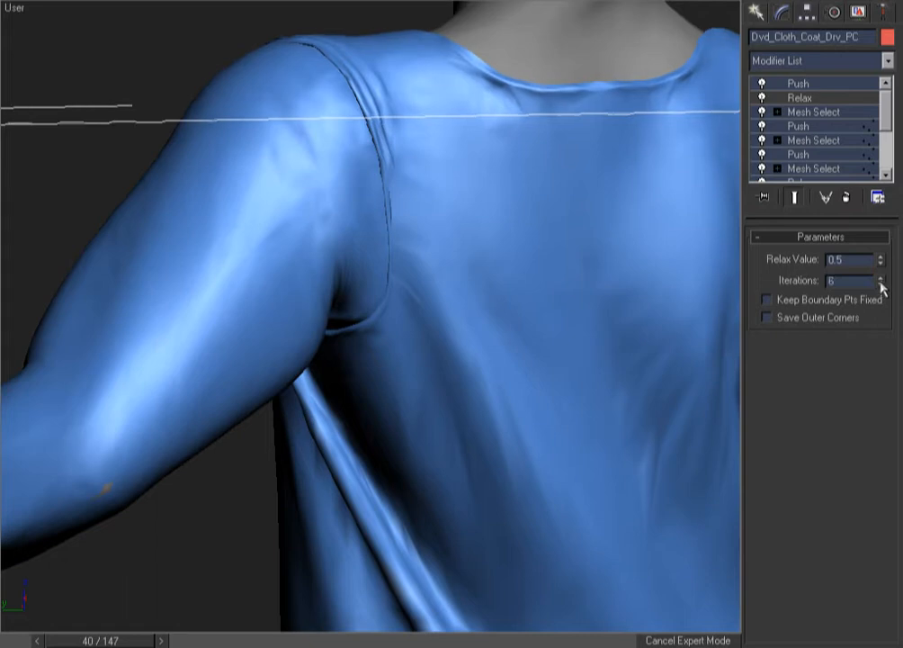
pyautogui.click(821, 84)
pyautogui.click(881, 265)
pyautogui.click(881, 265)
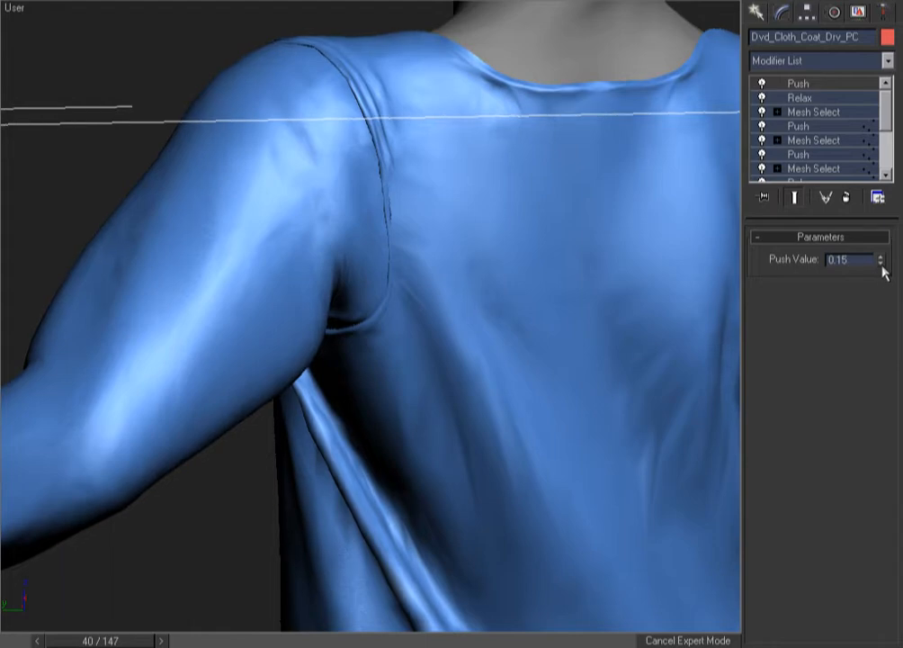
# Examine the adjusted coat from all sides in shaded and wireframe display, finishing with the whole figure in the Right view
pyautogui.scroll(-5, 453, 400)
pyautogui.moveTo(453, 399); pyautogui.dragTo(551, 430, button='middle')
pyautogui.press('F3')
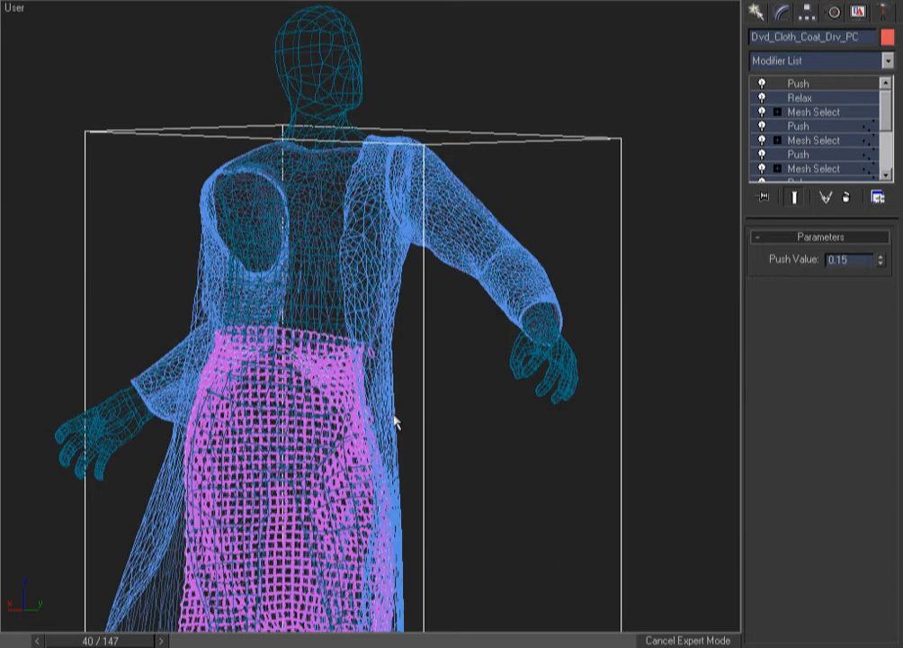
pyautogui.press('F3')
pyautogui.keyDown('alt'); pyautogui.moveTo(301, 428); pyautogui.dragTo(441, 390, button='middle'); pyautogui.keyUp('alt')
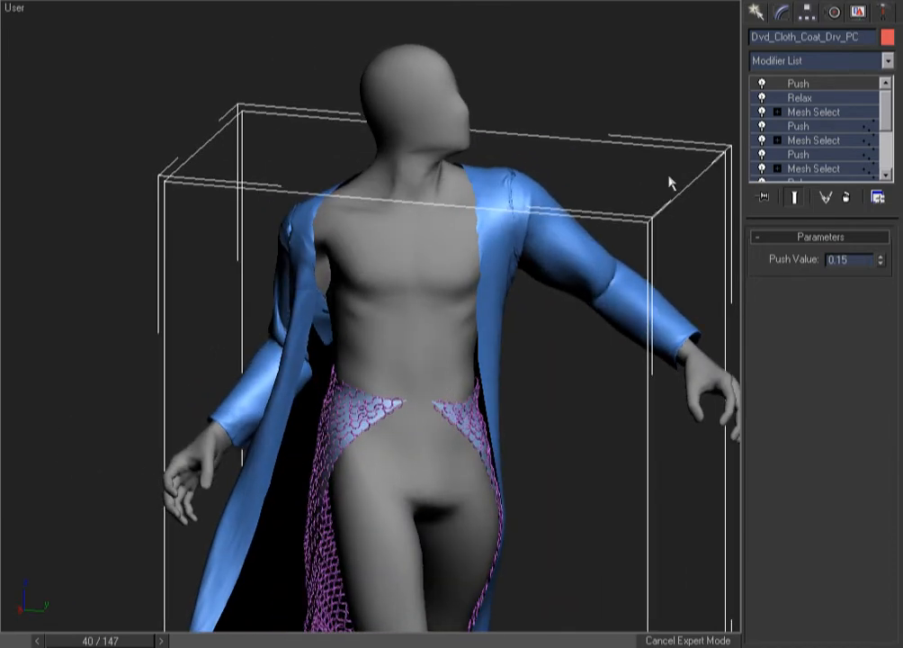
pyautogui.keyDown('alt'); pyautogui.moveTo(570, 415); pyautogui.dragTo(445, 286, button='middle'); pyautogui.keyUp('alt')
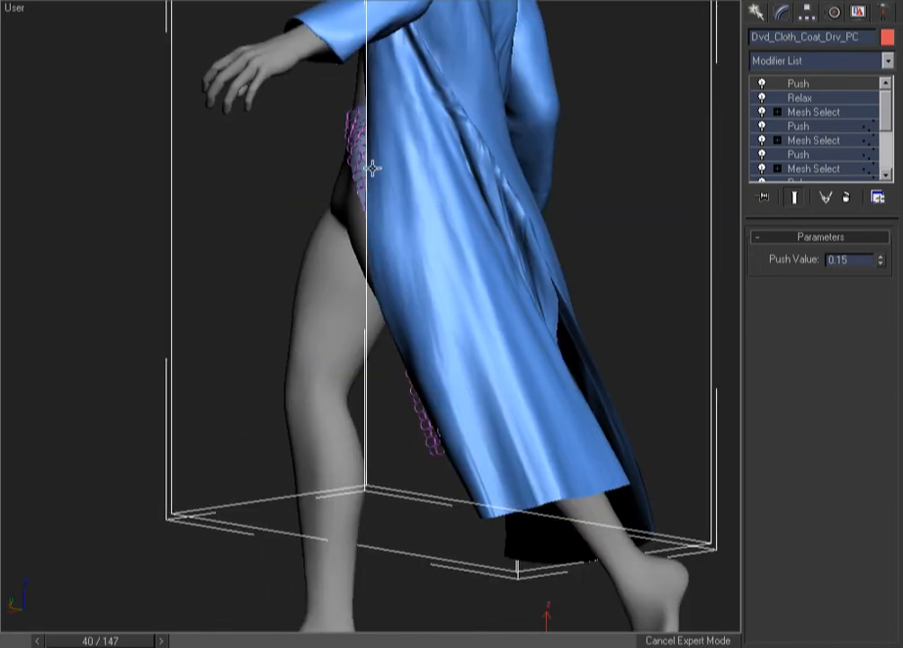
pyautogui.keyDown('alt'); pyautogui.moveTo(495, 403); pyautogui.dragTo(411, 115, button='middle'); pyautogui.keyUp('alt')
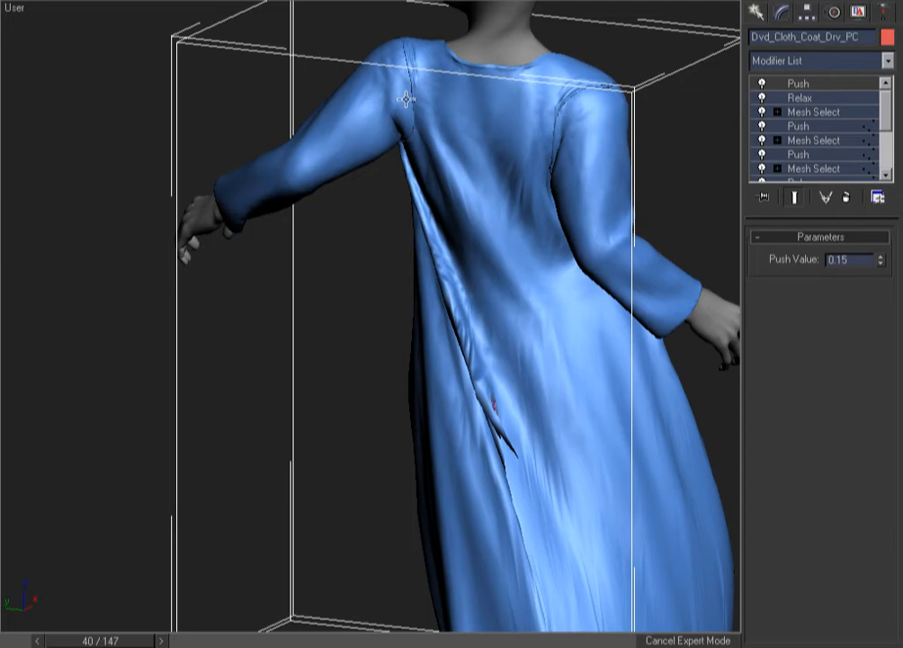
pyautogui.keyDown('alt'); pyautogui.moveTo(403, 307); pyautogui.dragTo(468, 262, button='middle'); pyautogui.keyUp('alt')
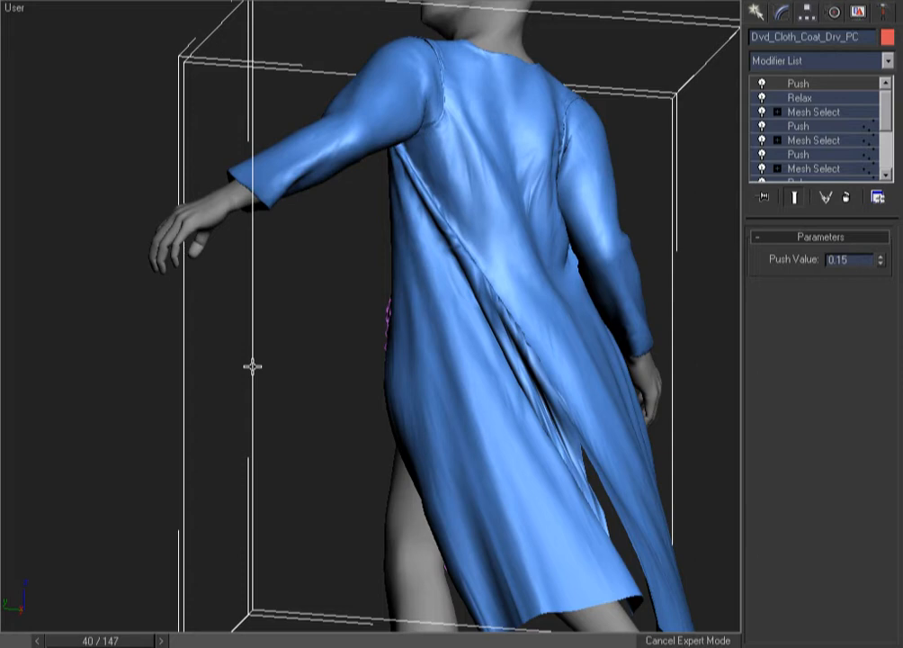
pyautogui.press('z')
pyautogui.press('f')
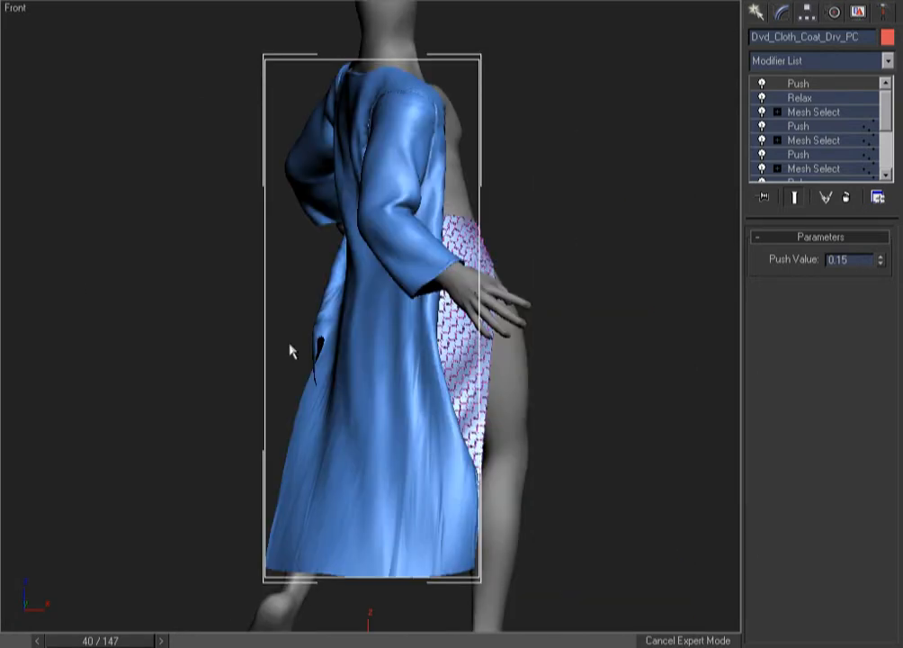
pyautogui.hotkey('ctrl', 'alt', 'z')
pyautogui.press('r')
pyautogui.press('z')
pyautogui.hotkey('ctrl', 'alt', 'z')
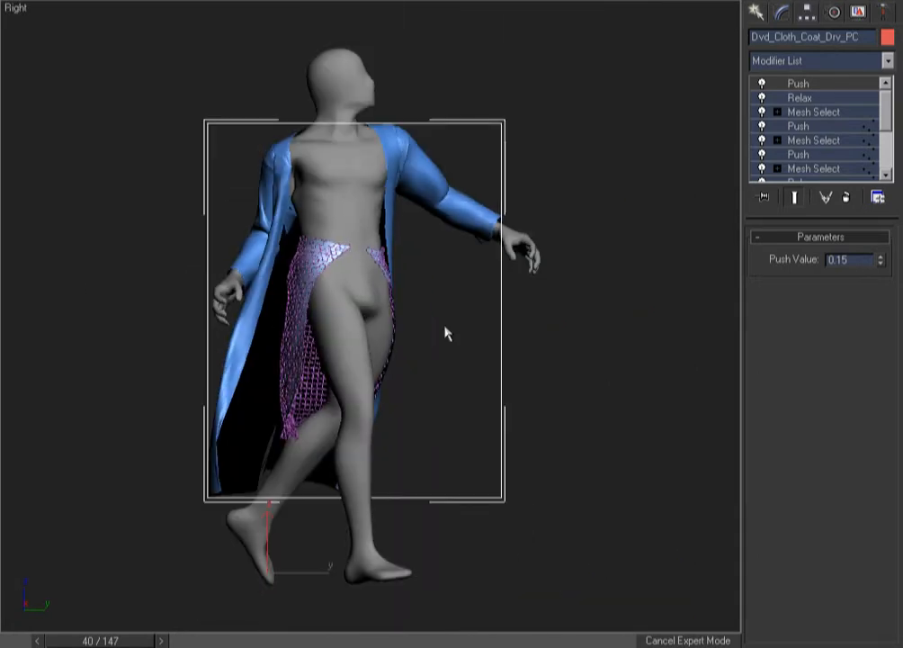
# Select the chainmail driver mesh in a wireframe close-up, display it as a box, and return to the shaded full-figure view
pyautogui.press('F3')
pyautogui.click(444, 327)
pyautogui.press('F3')
pyautogui.hotkey('ctrl', 'w')
pyautogui.moveTo(398, 221); pyautogui.dragTo(263, 319)
pyautogui.click(452, 218)
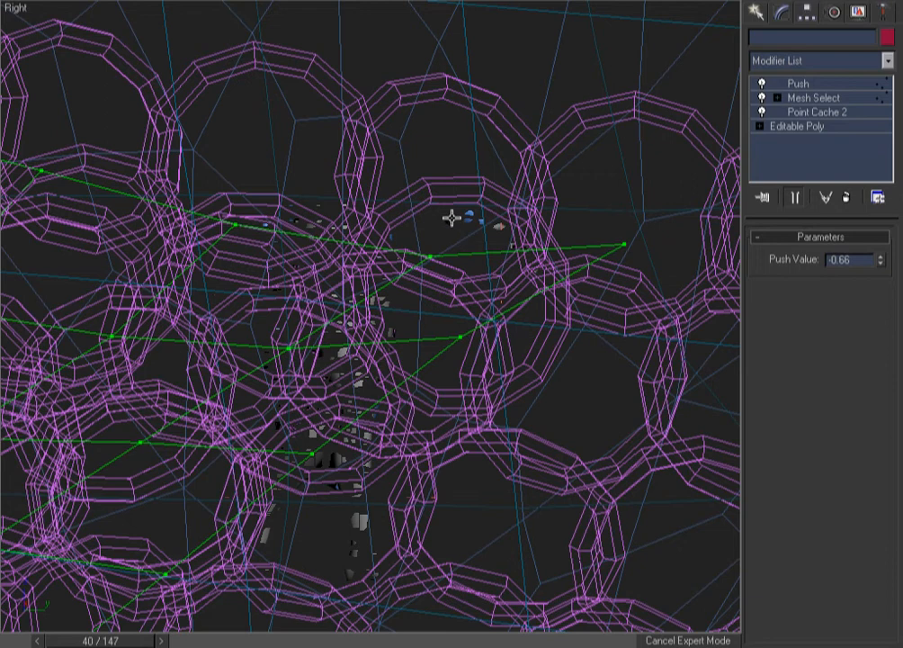
pyautogui.rightClick(438, 200)
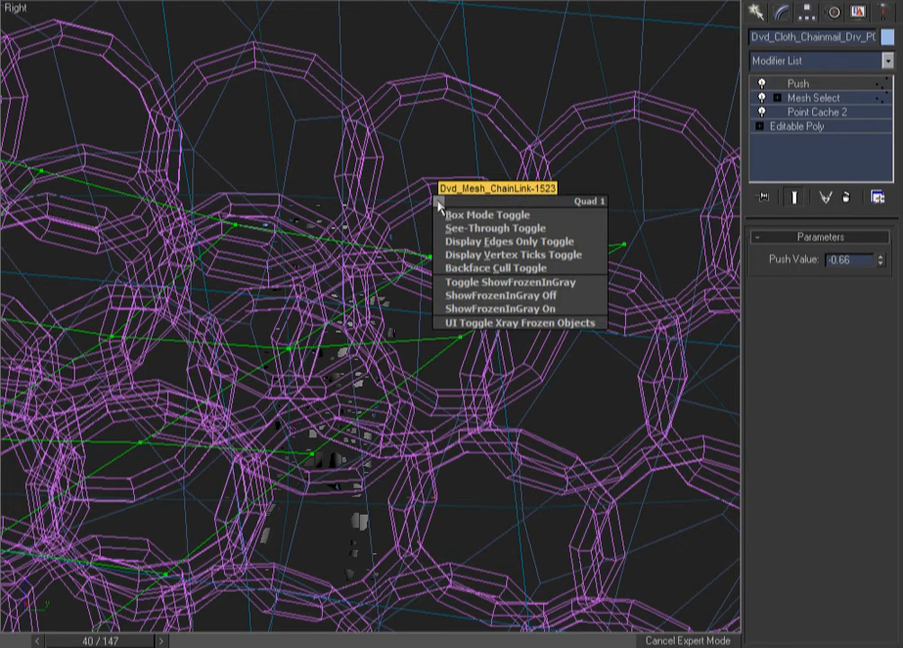
pyautogui.press('b')
pyautogui.hotkey('shift', 'z')
pyautogui.click(558, 157)
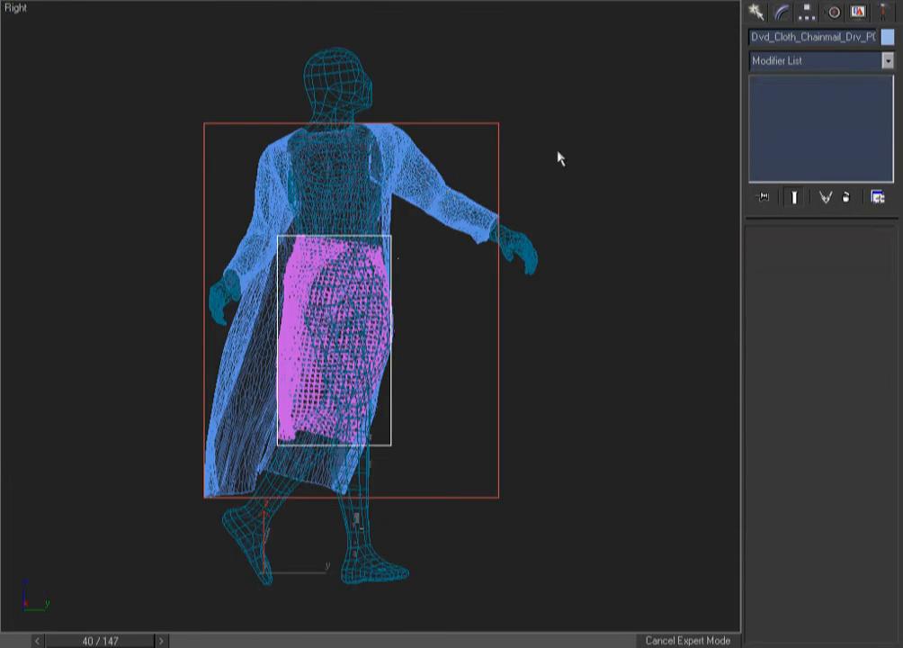
pyautogui.press('F3')
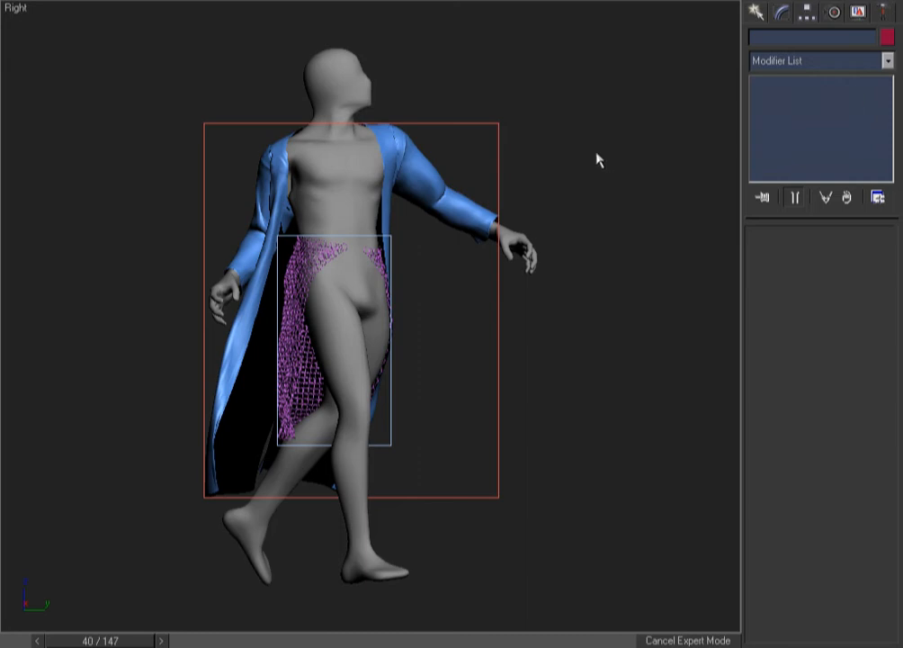
# Review the sizes and types of the scene files in the Full_Setup folder without opening any of them
pyautogui.hotkey('ctrl', 'o')
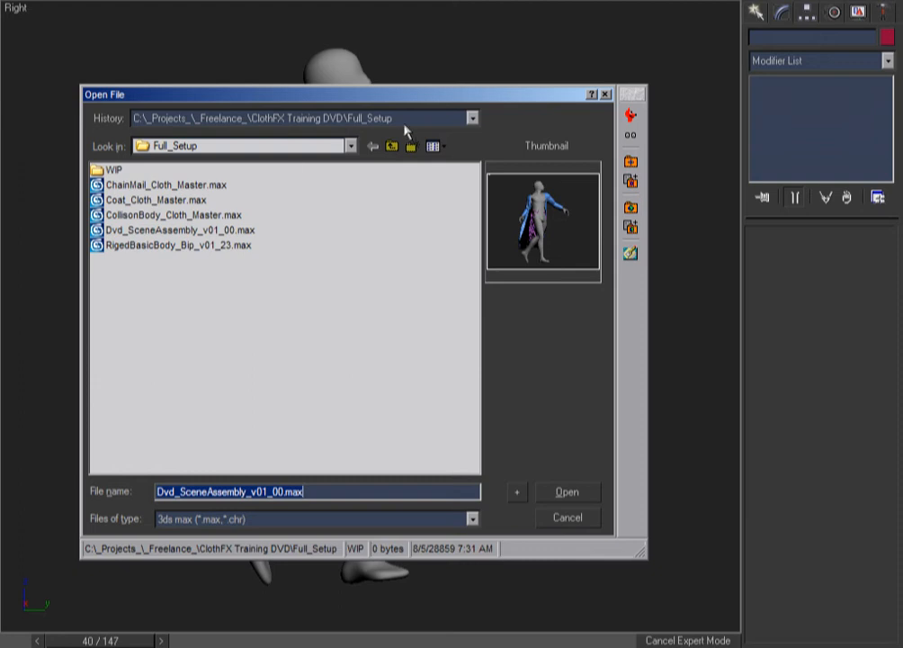
pyautogui.moveTo(526, 95); pyautogui.dragTo(552, 0)
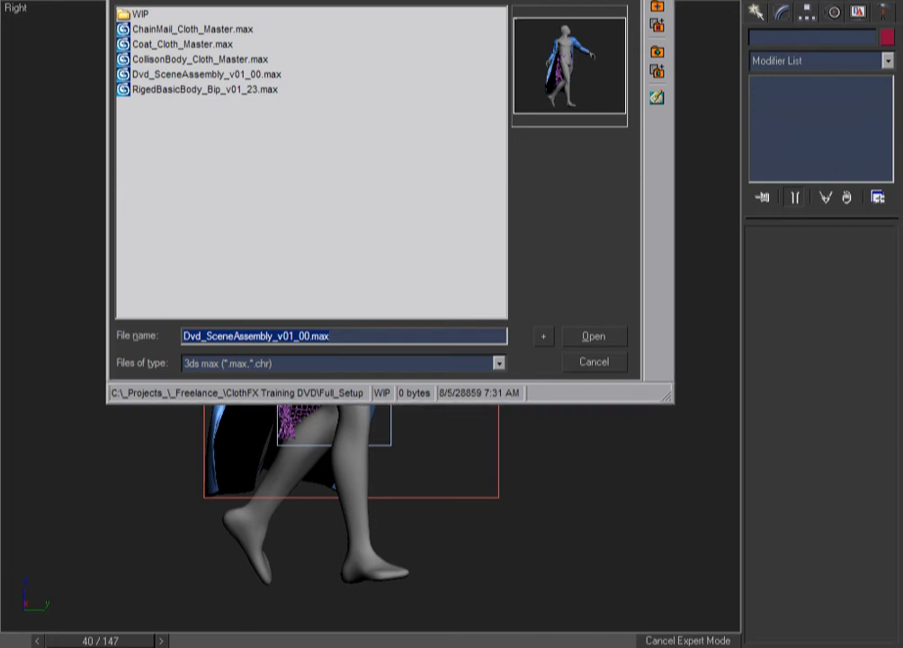
pyautogui.click(477, 2)
pyautogui.click(478, 73)
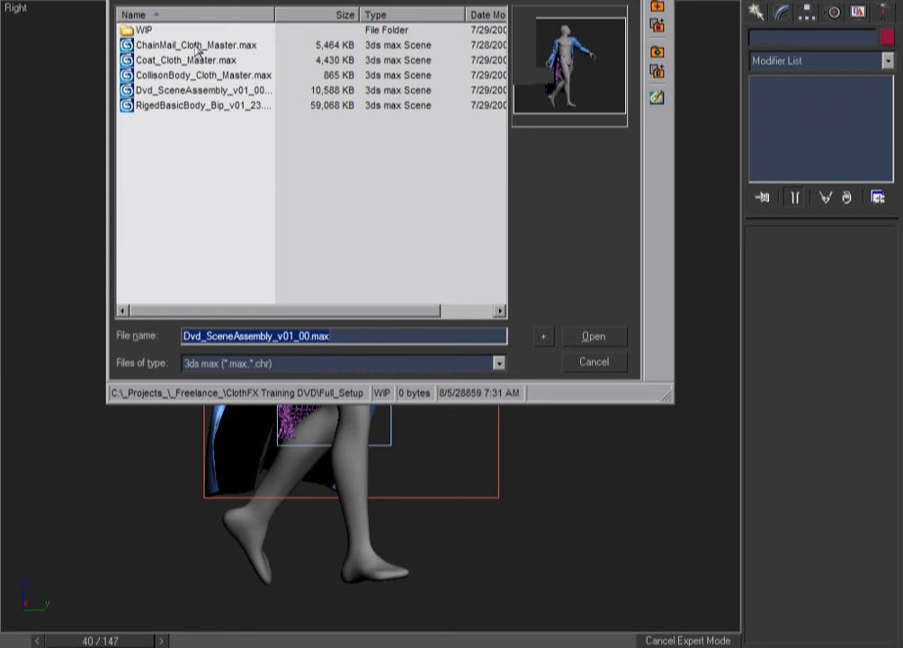
pyautogui.moveTo(276, 15); pyautogui.dragTo(316, 16)
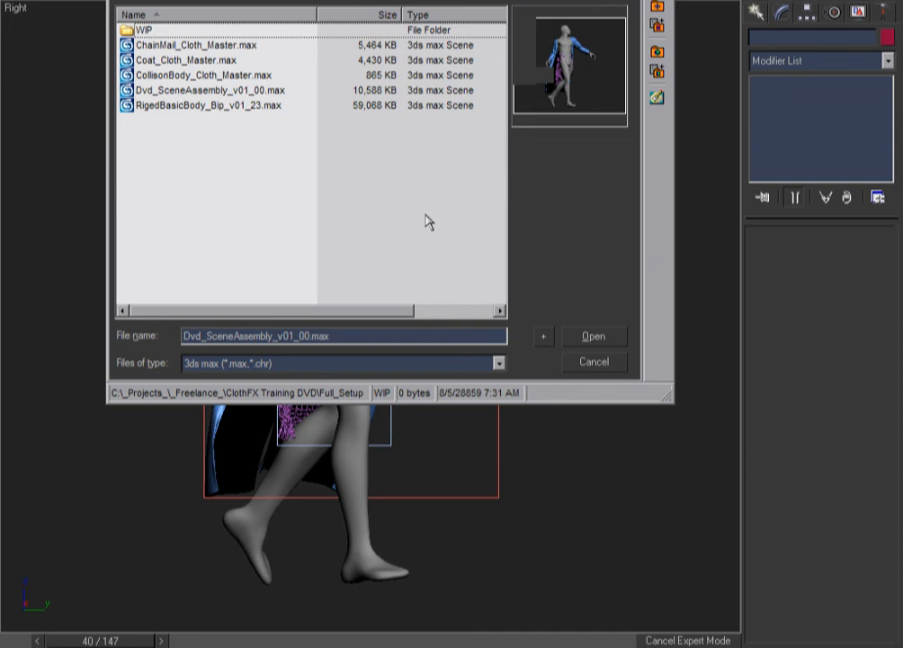
pyautogui.click(604, 367)
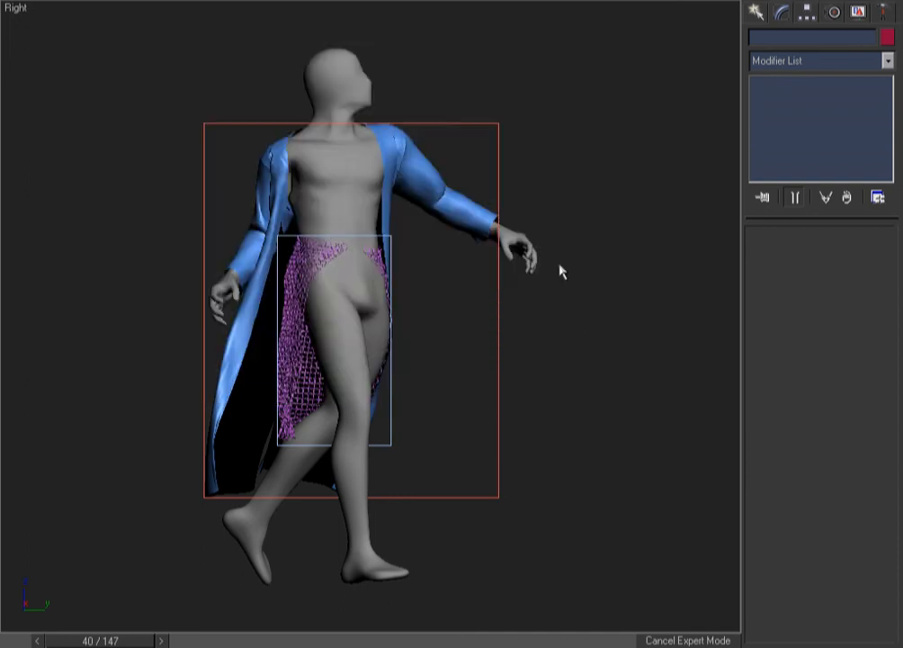
pyautogui.press('F3')
pyautogui.press('F3')
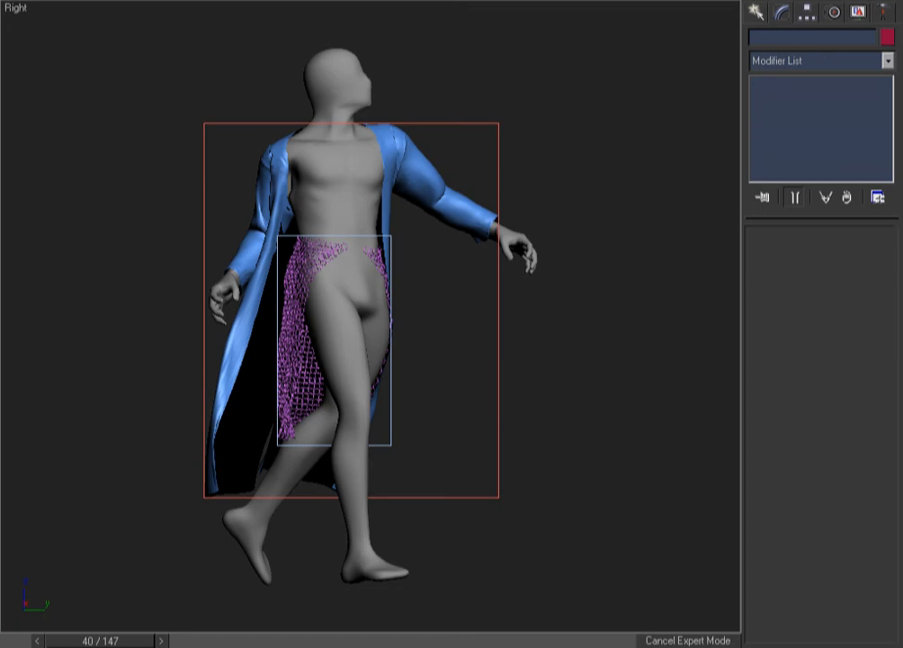